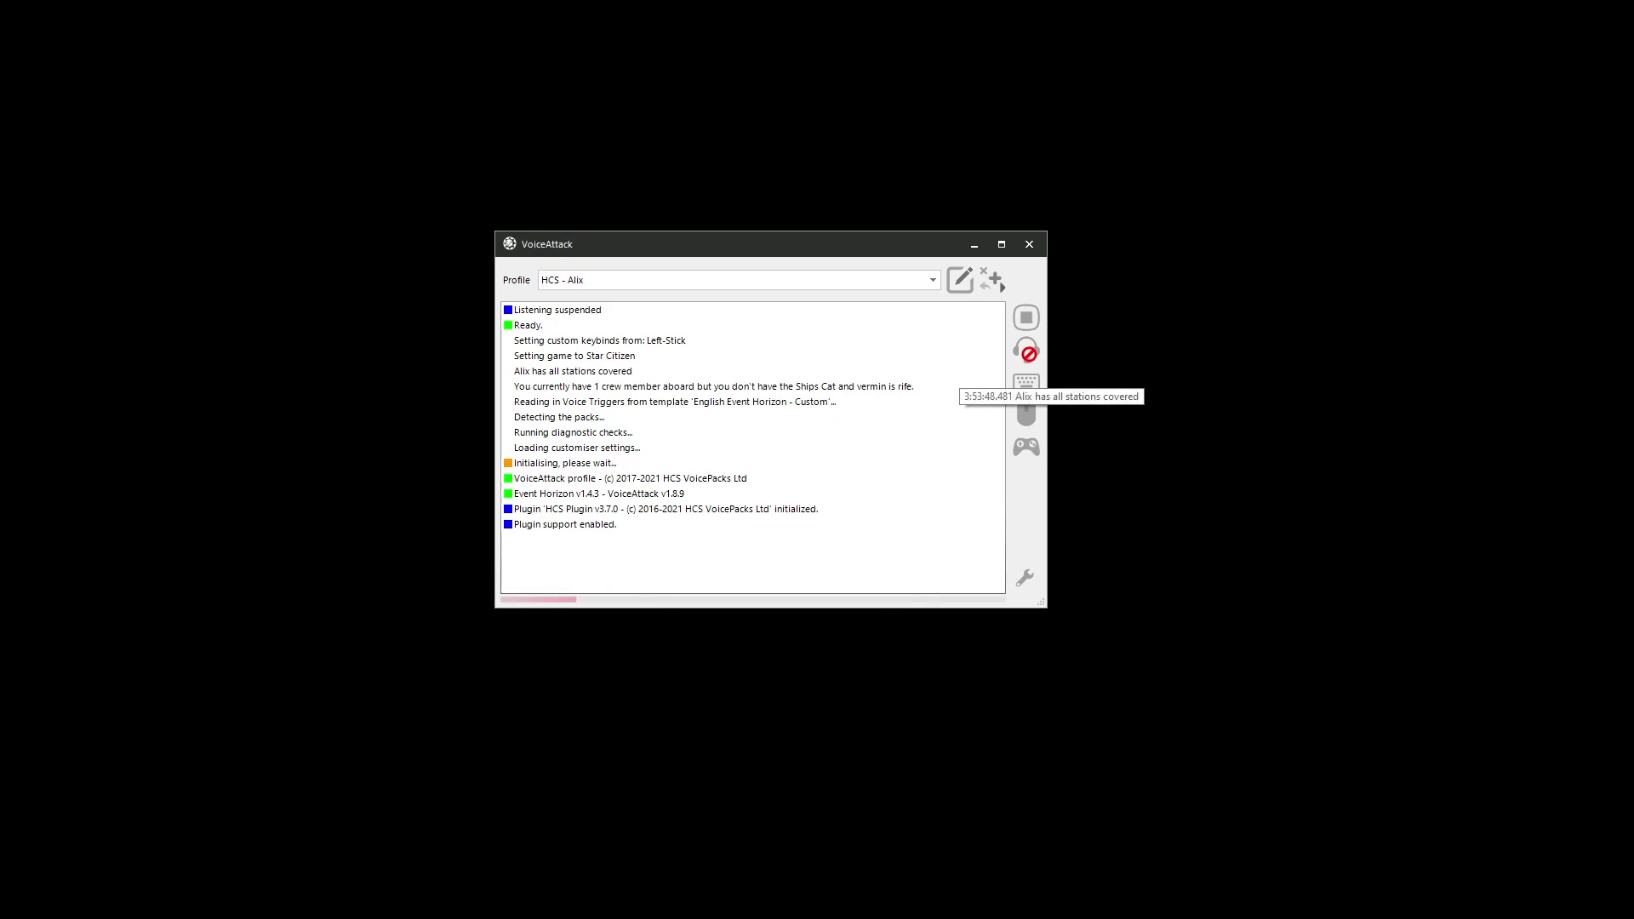
- Review the general program options, including the profile loaded on startup, and close them
left_click(1025, 578)
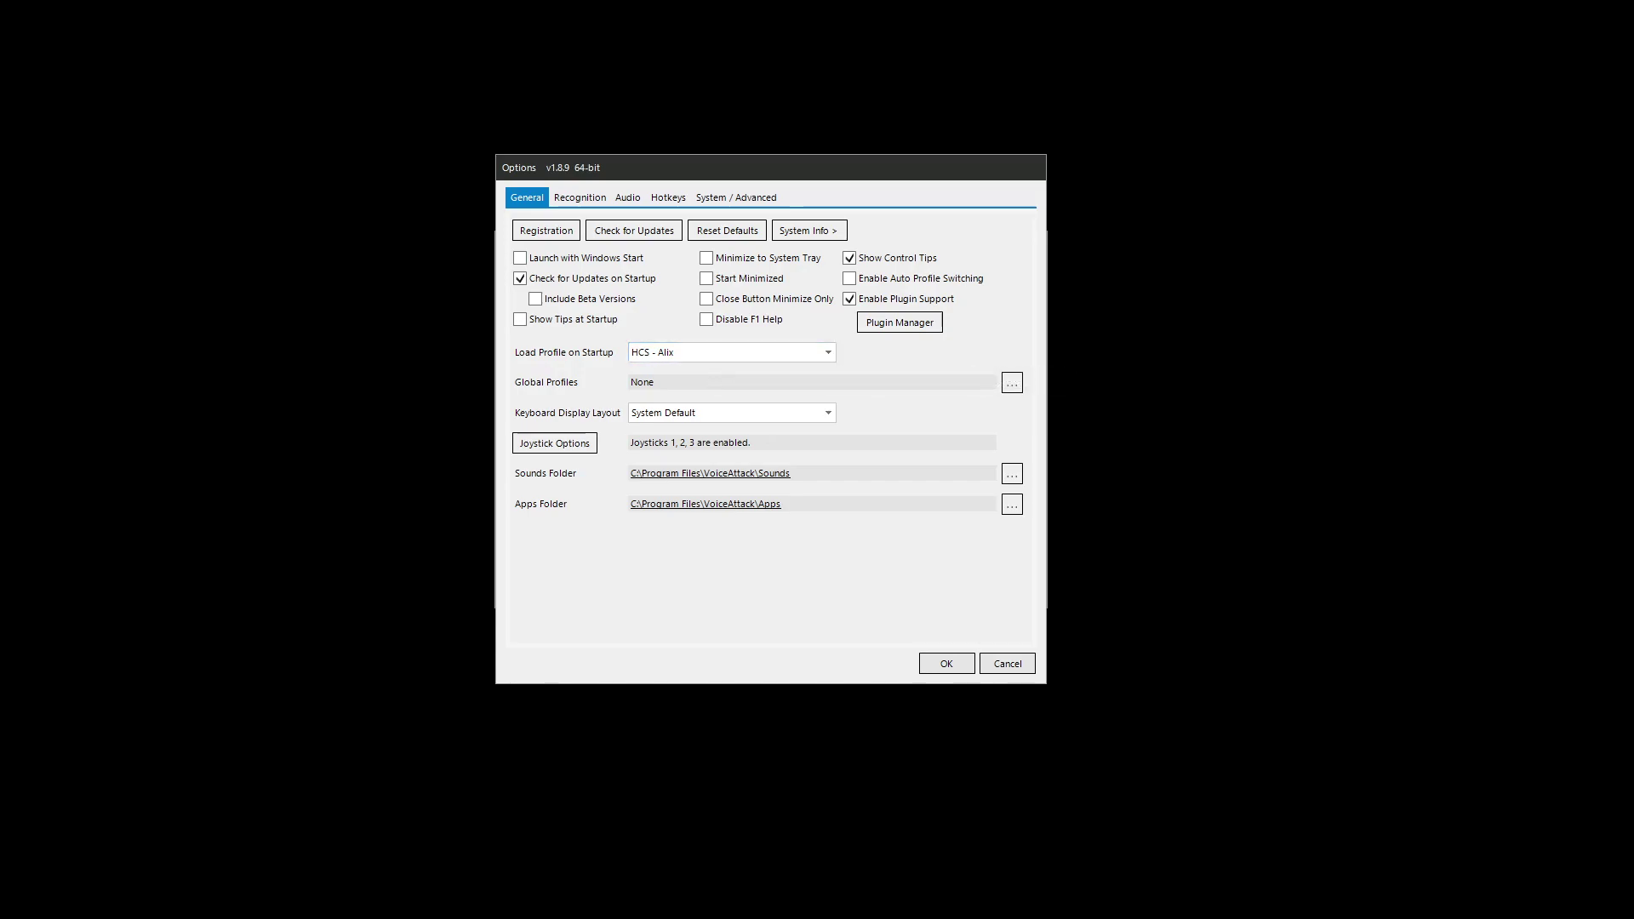
left_click(947, 663)
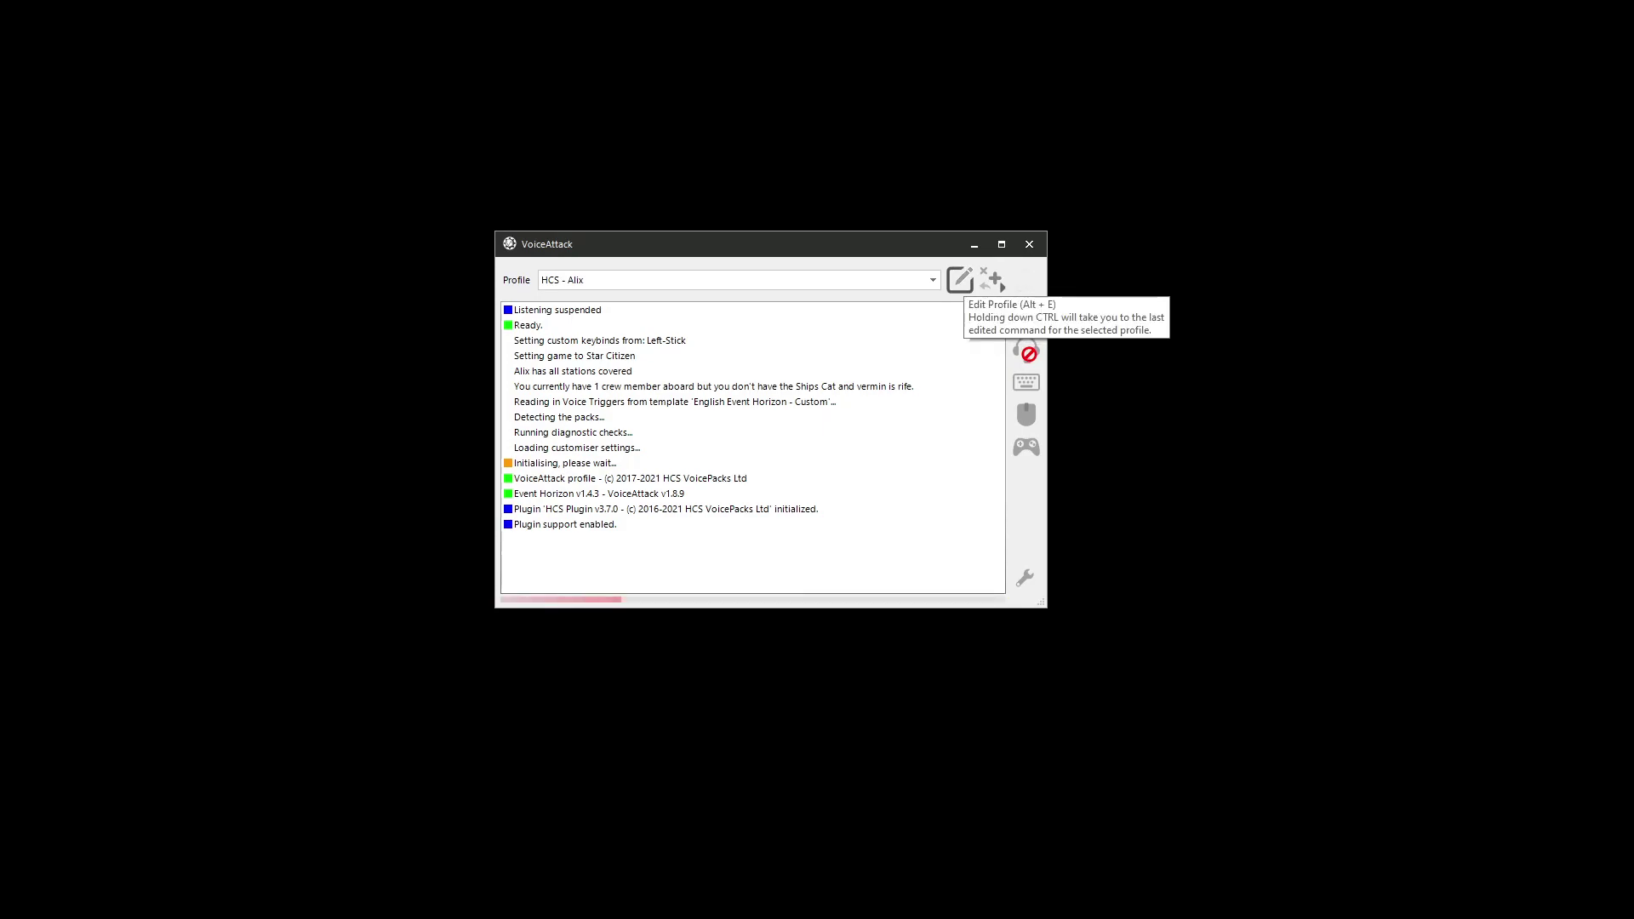
- Try to edit the {TXT:hcsvtCecil_LetIn} command in the HCS - Alix profile, and leave the profile editor
key("alt+e")
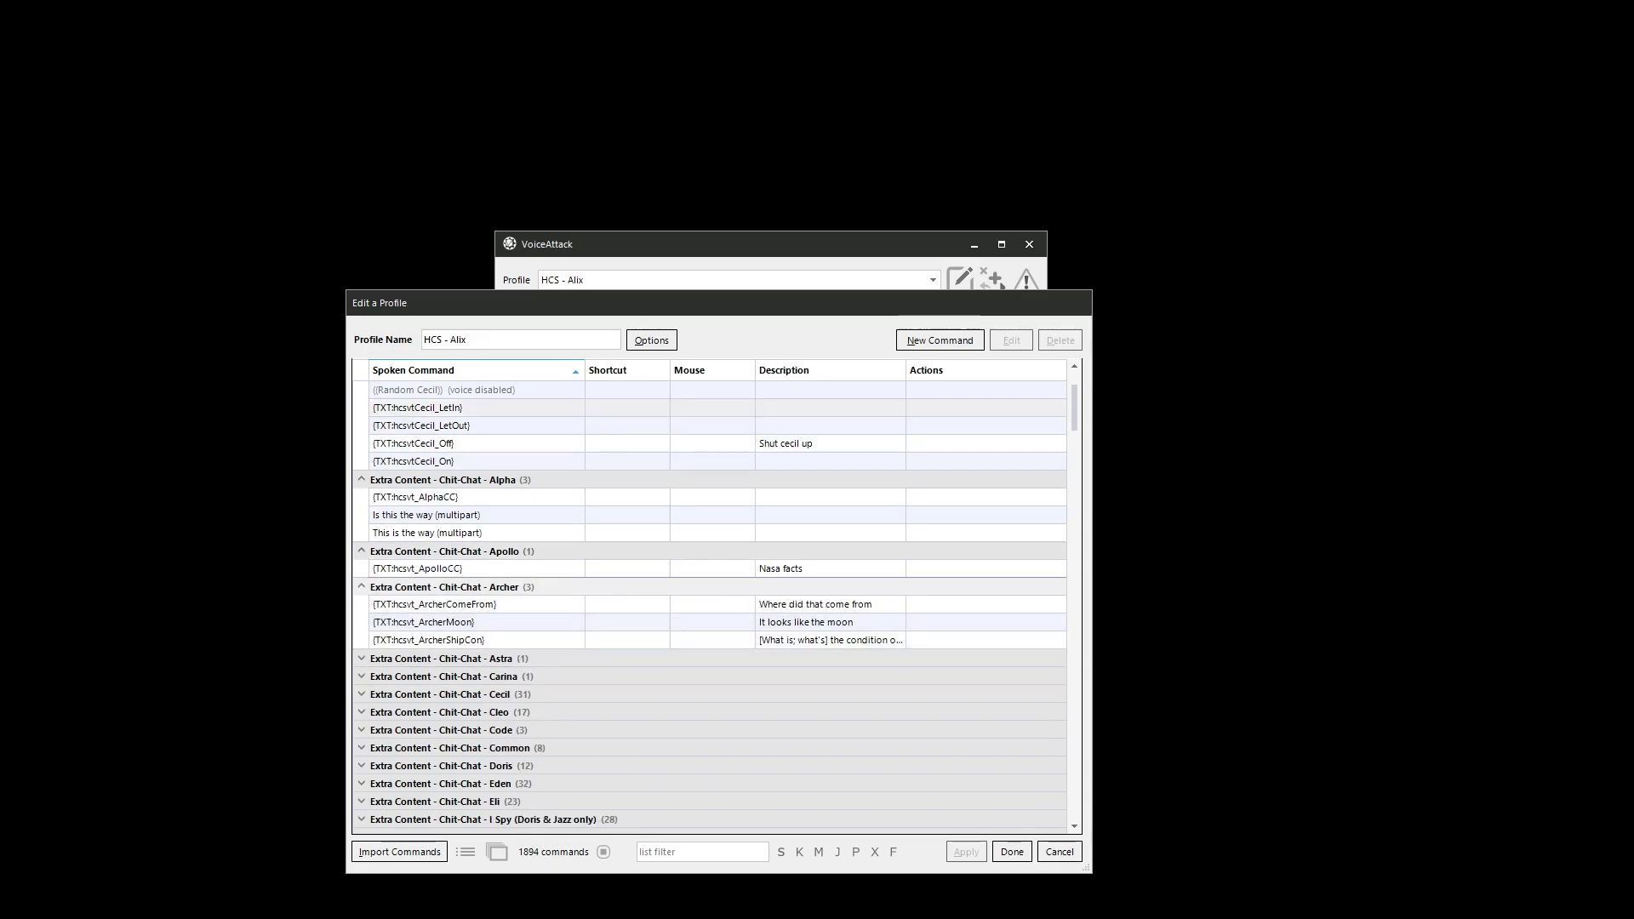
left_click(417, 407)
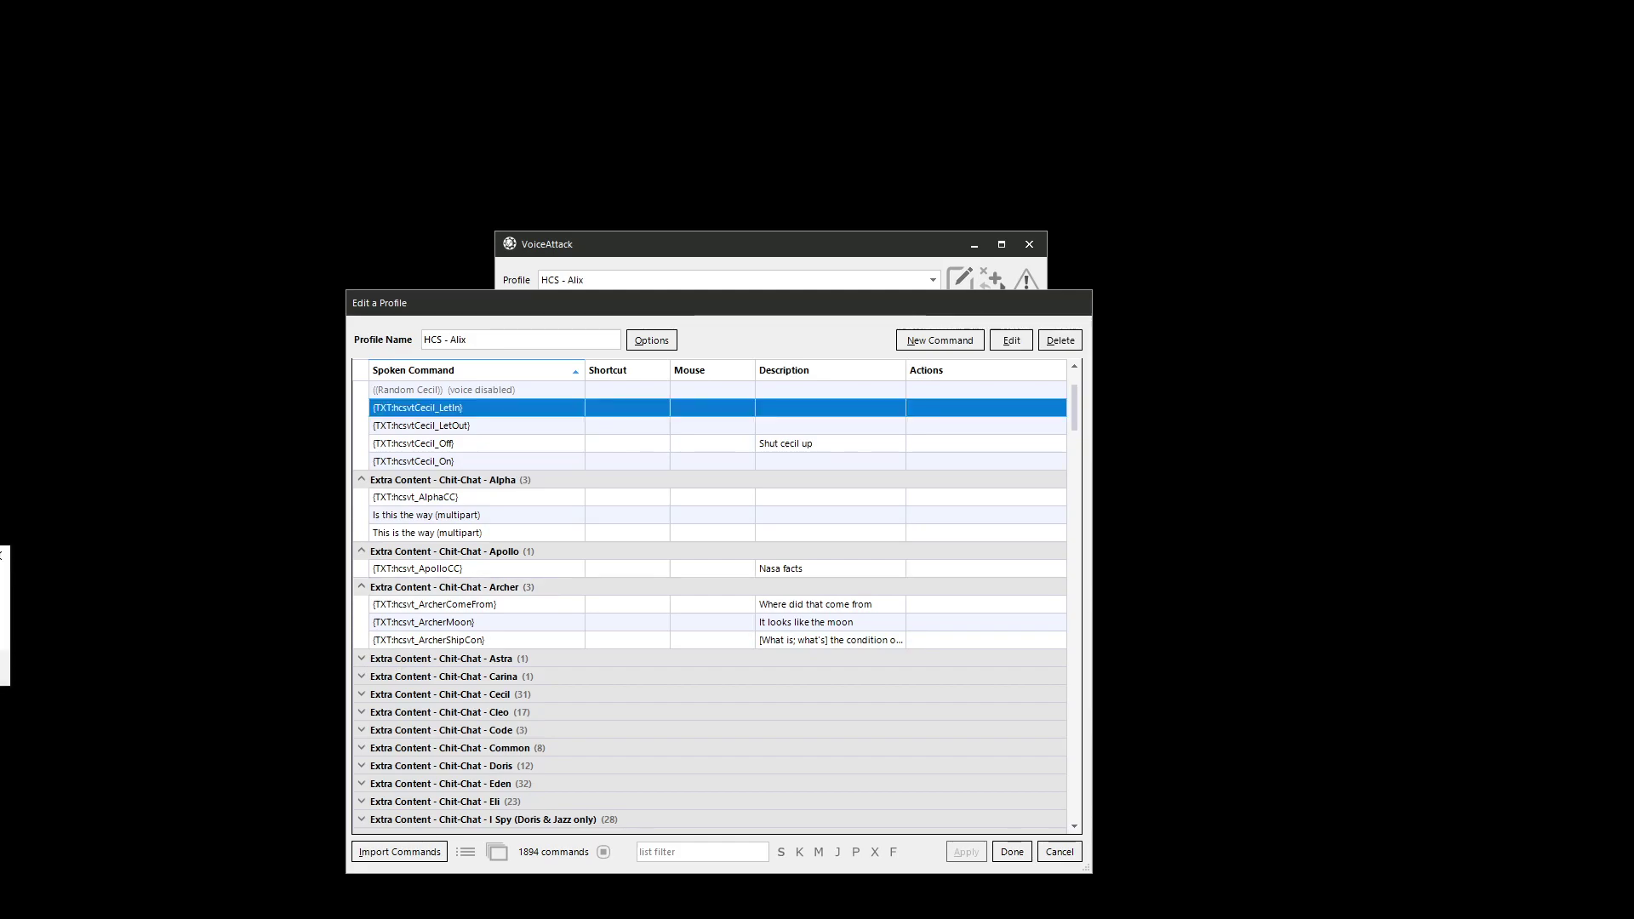
key("Return")
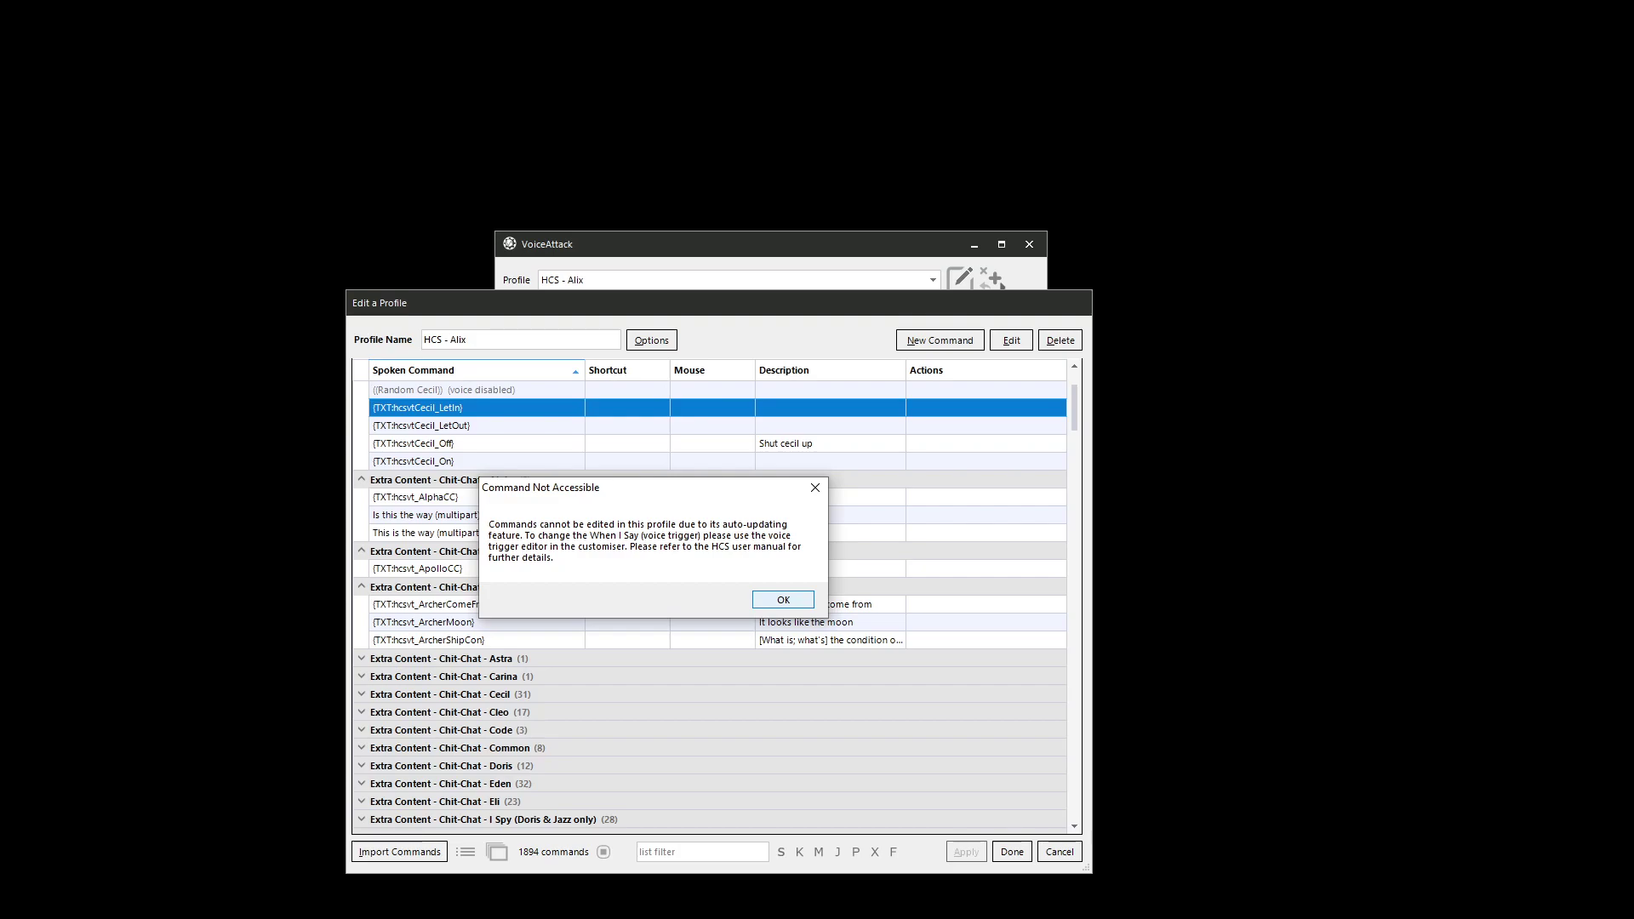
key("Return")
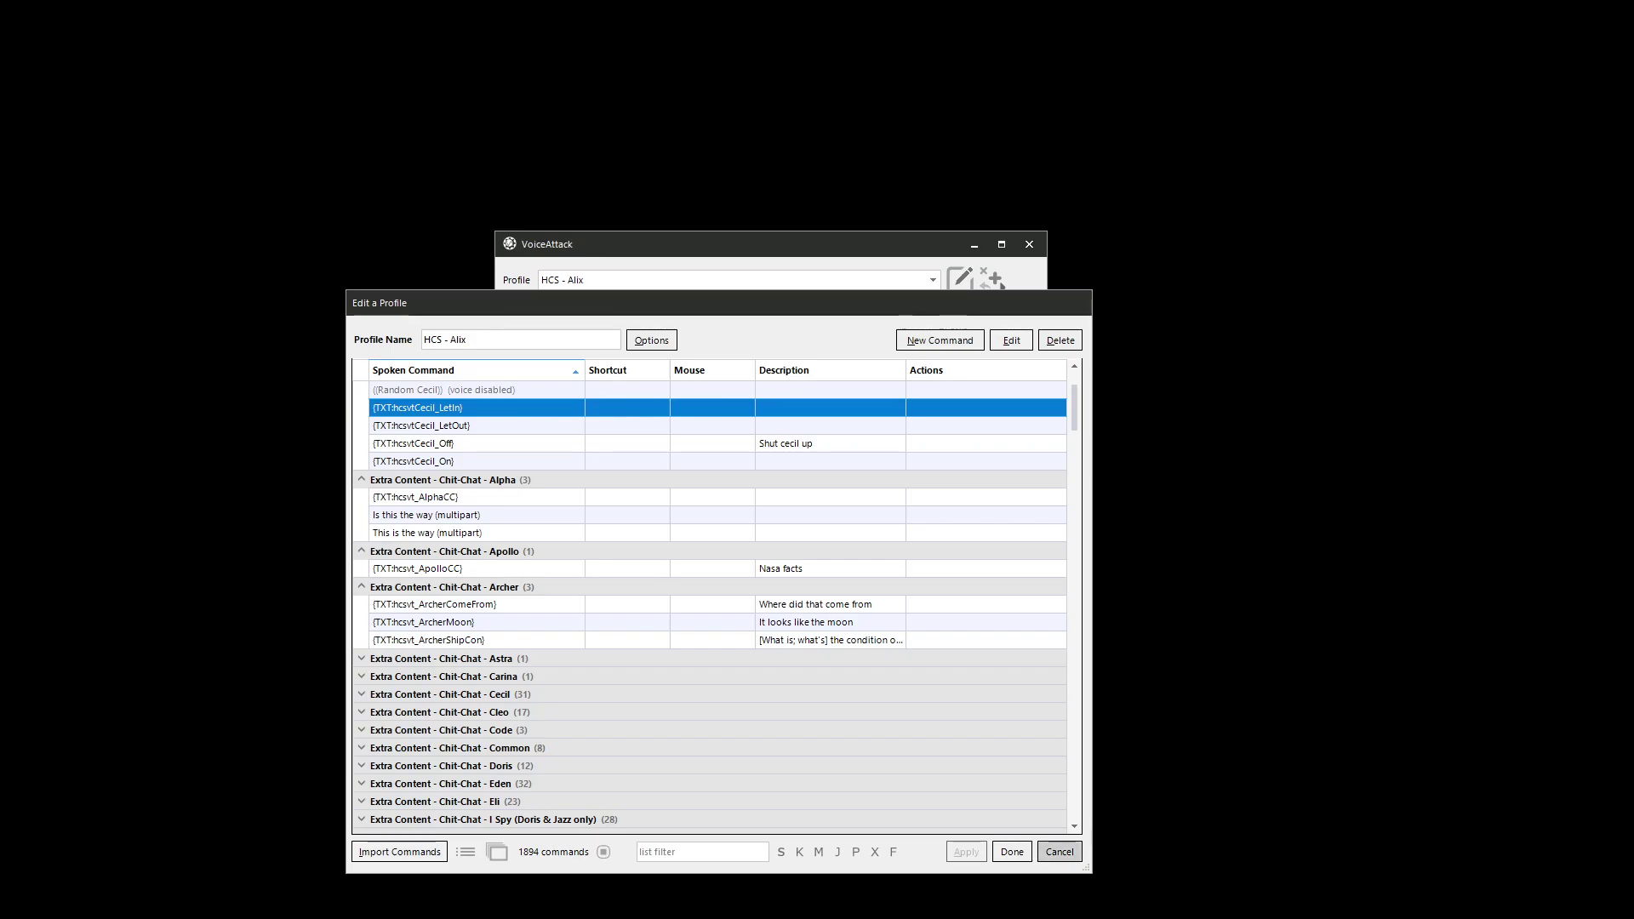
key("Escape")
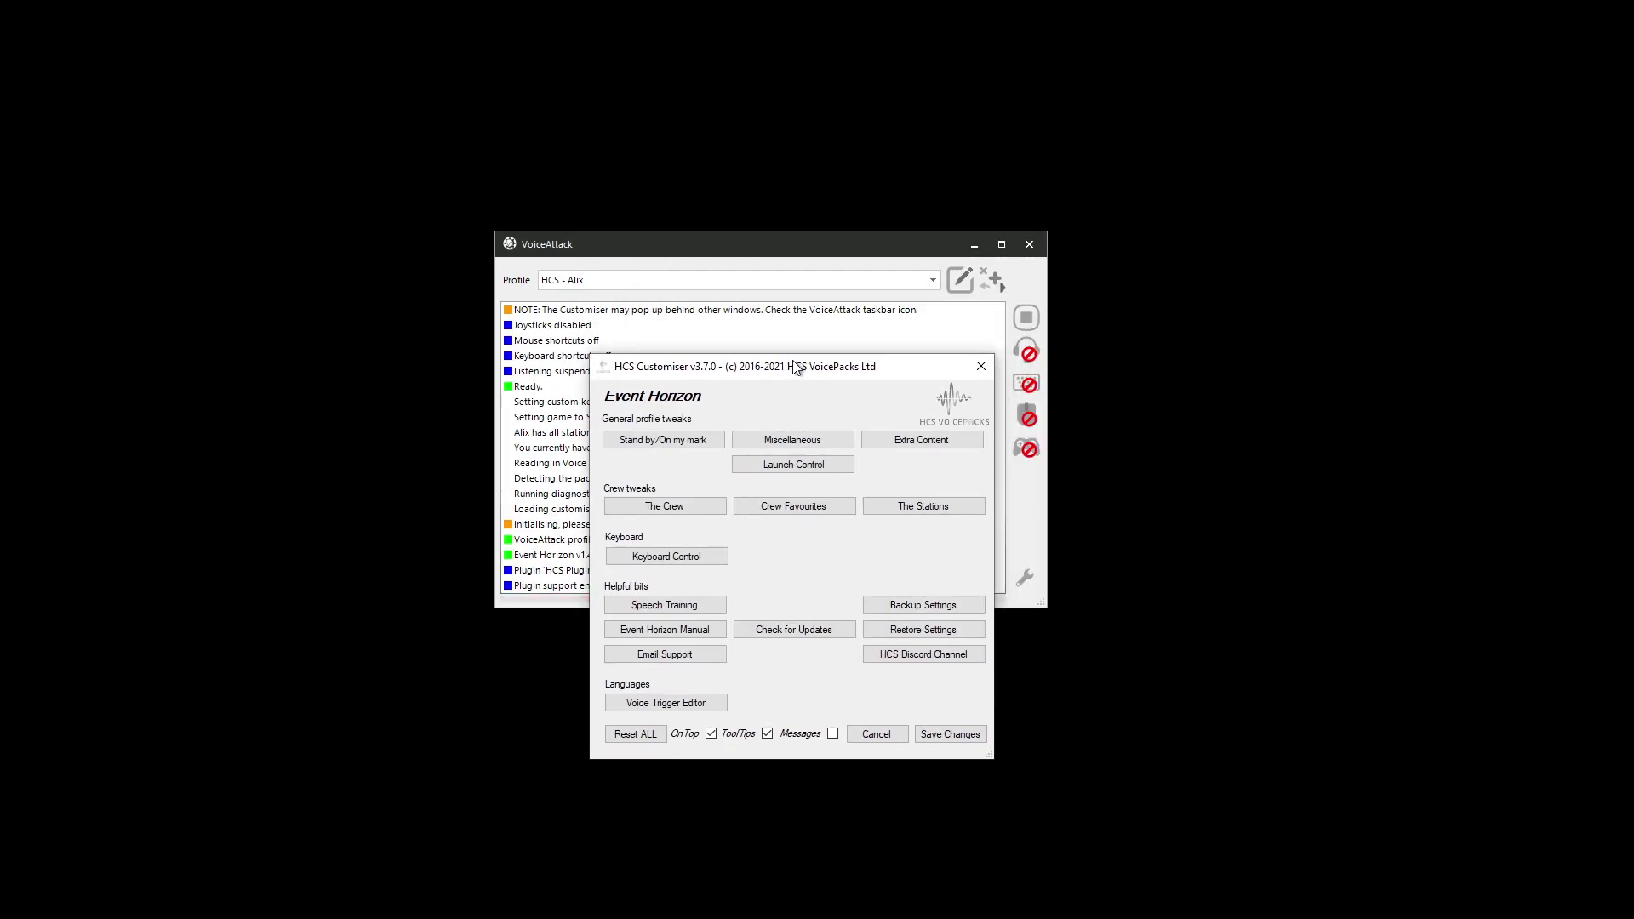
- Review the binds folder path and the selectable custom binds in the HCS Customiser's Keyboard Control settings, and leave without applying changes
left_click_drag(791, 366, 766, 317)
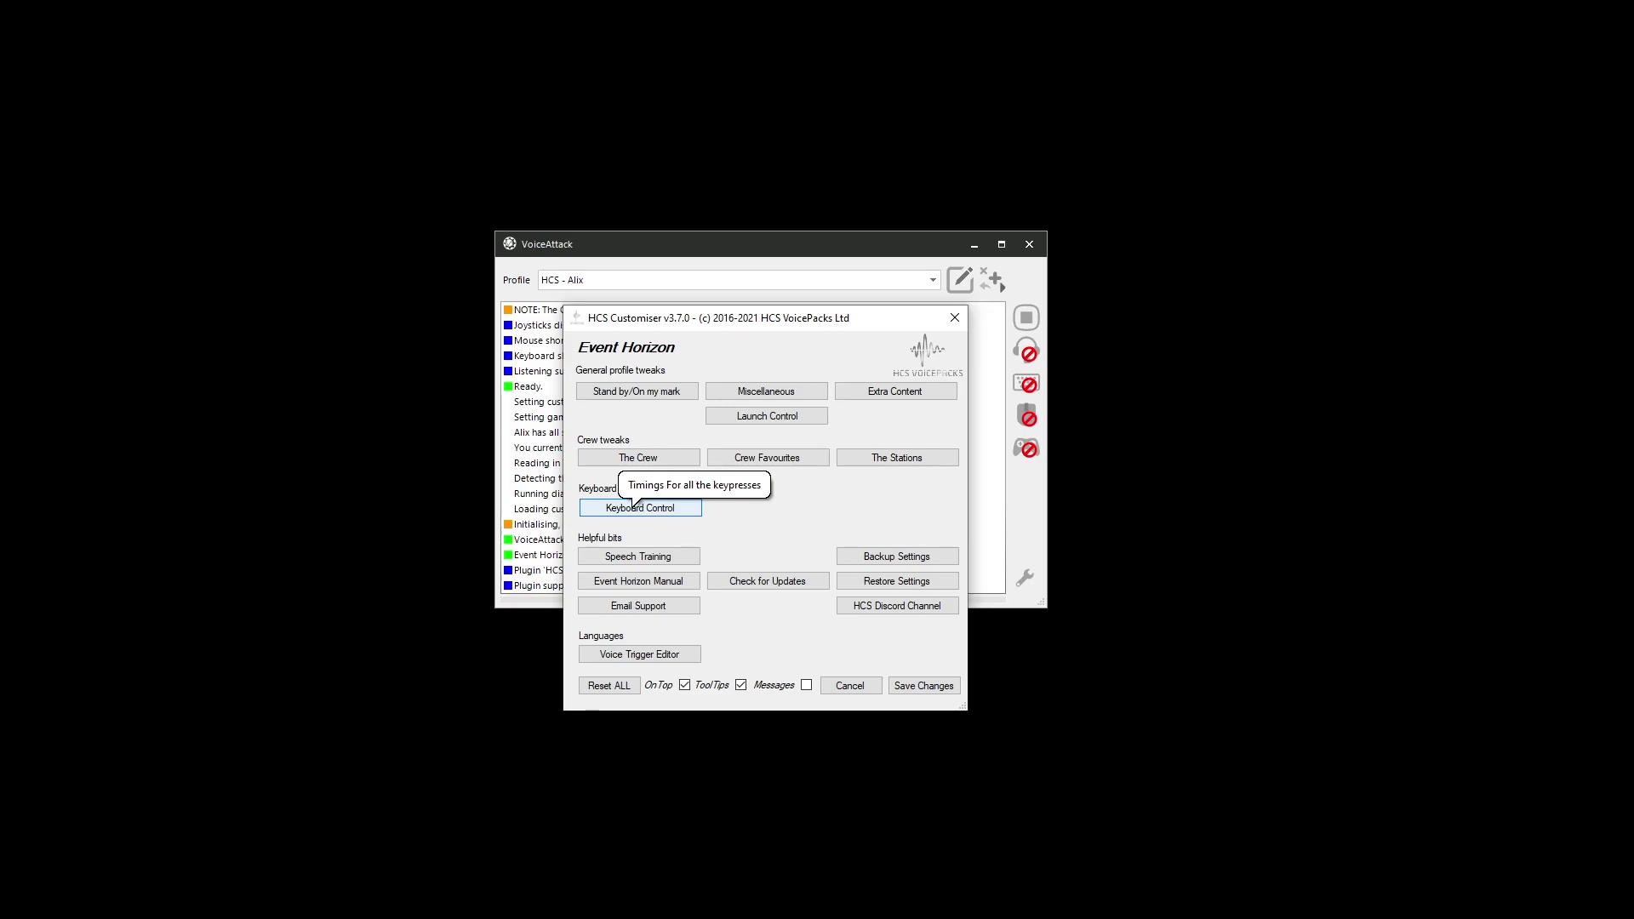
left_click(634, 507)
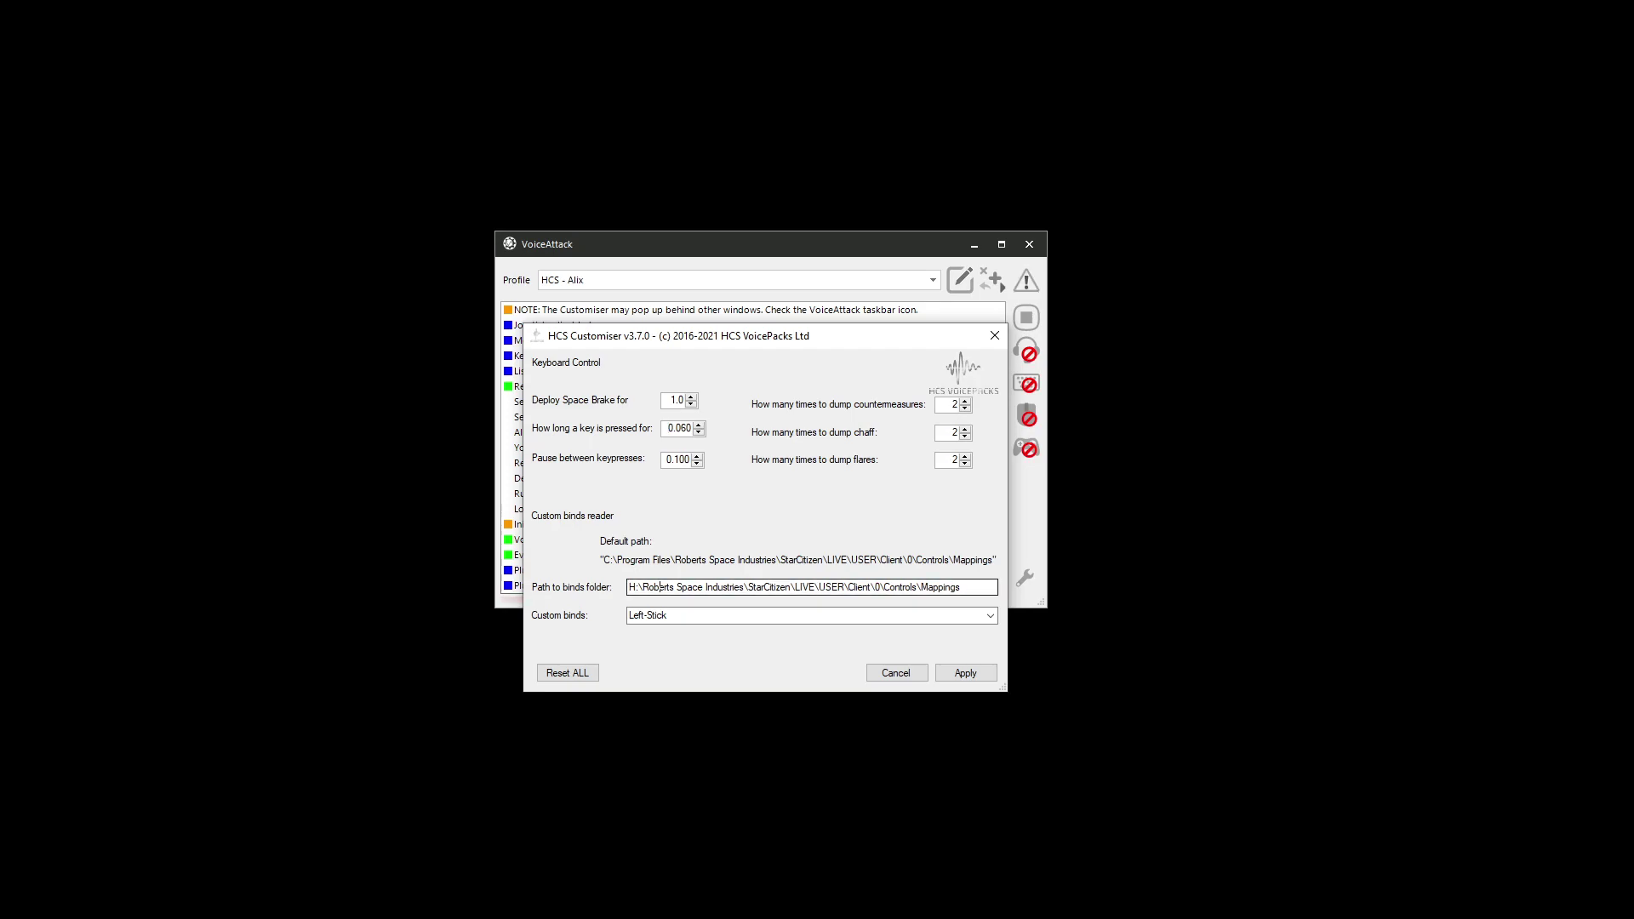
left_click_drag(659, 588, 771, 587)
left_click(810, 588)
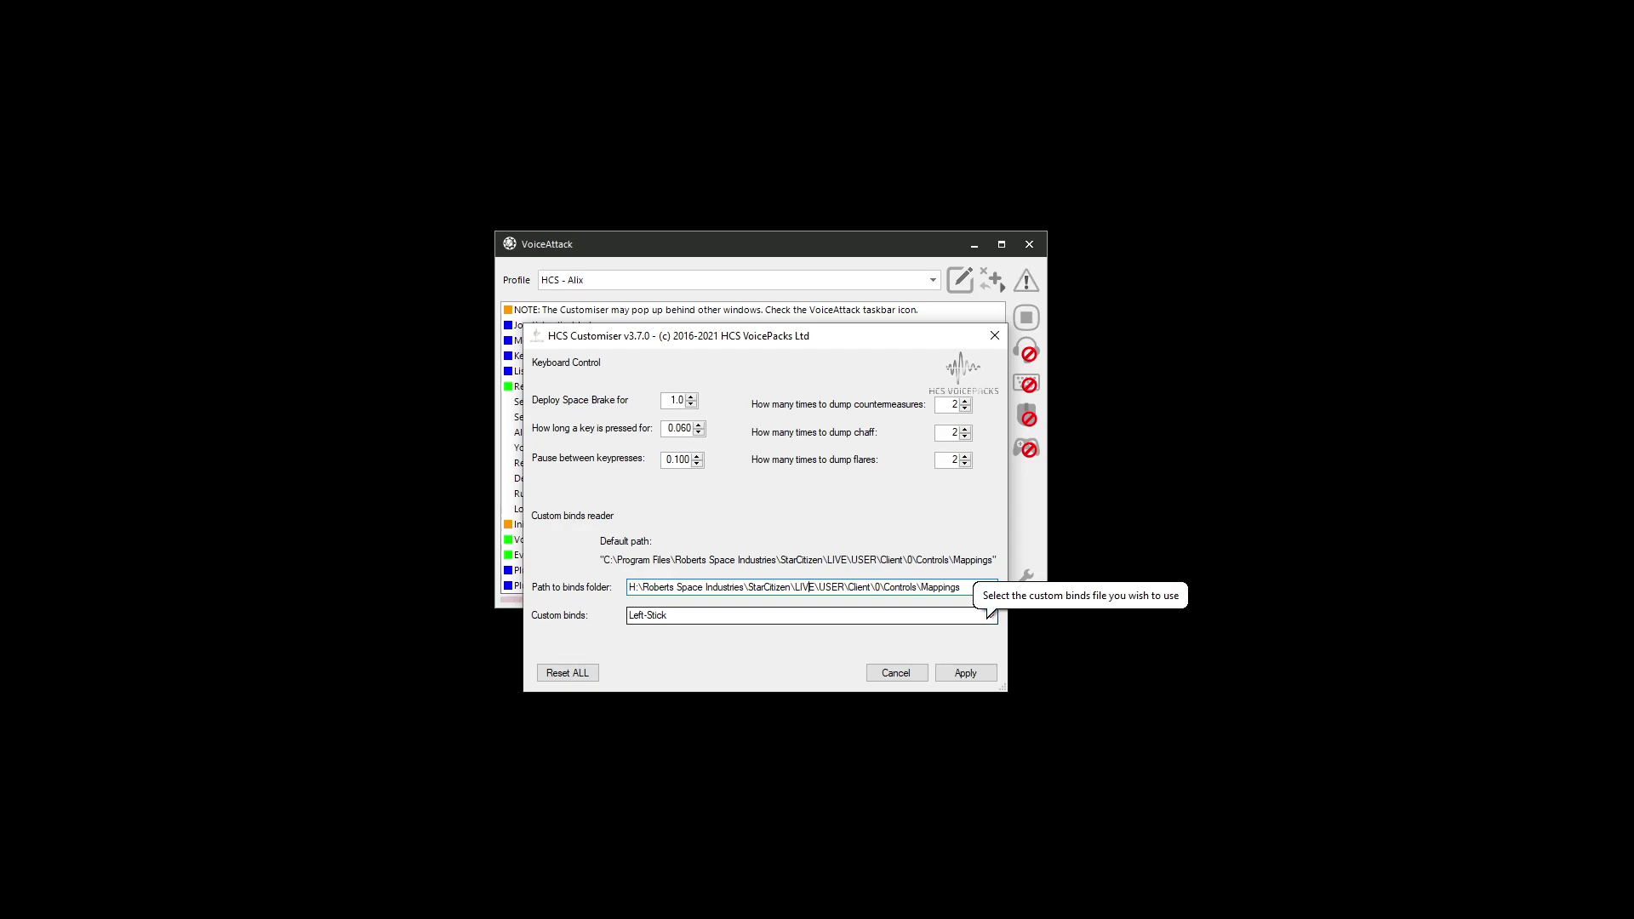
left_click(990, 615)
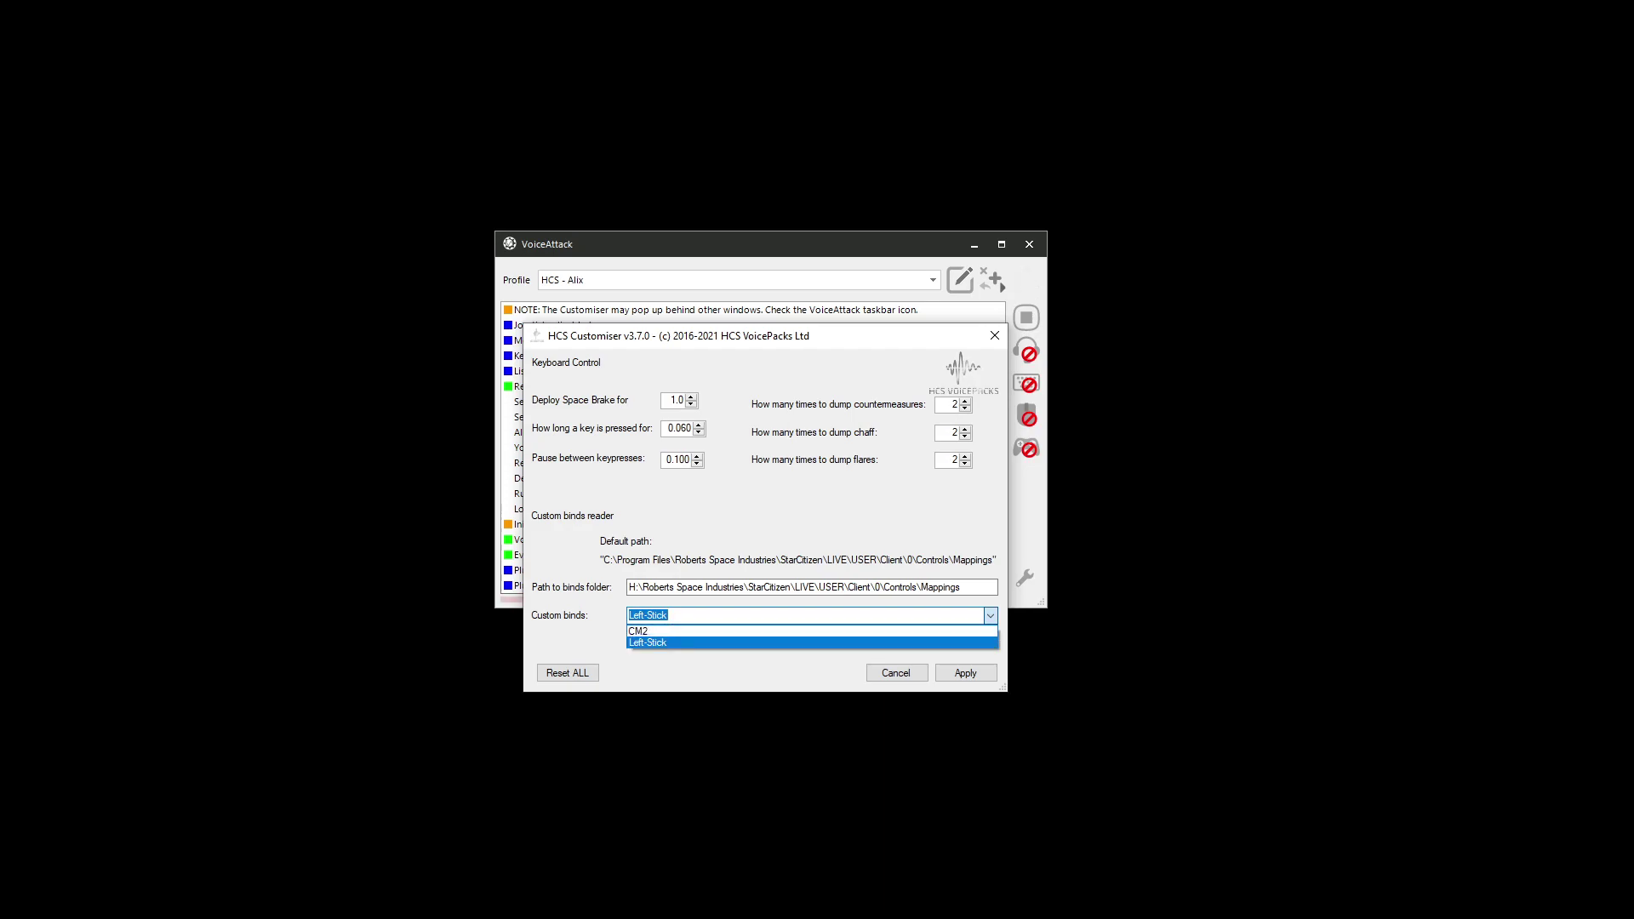
key("Return")
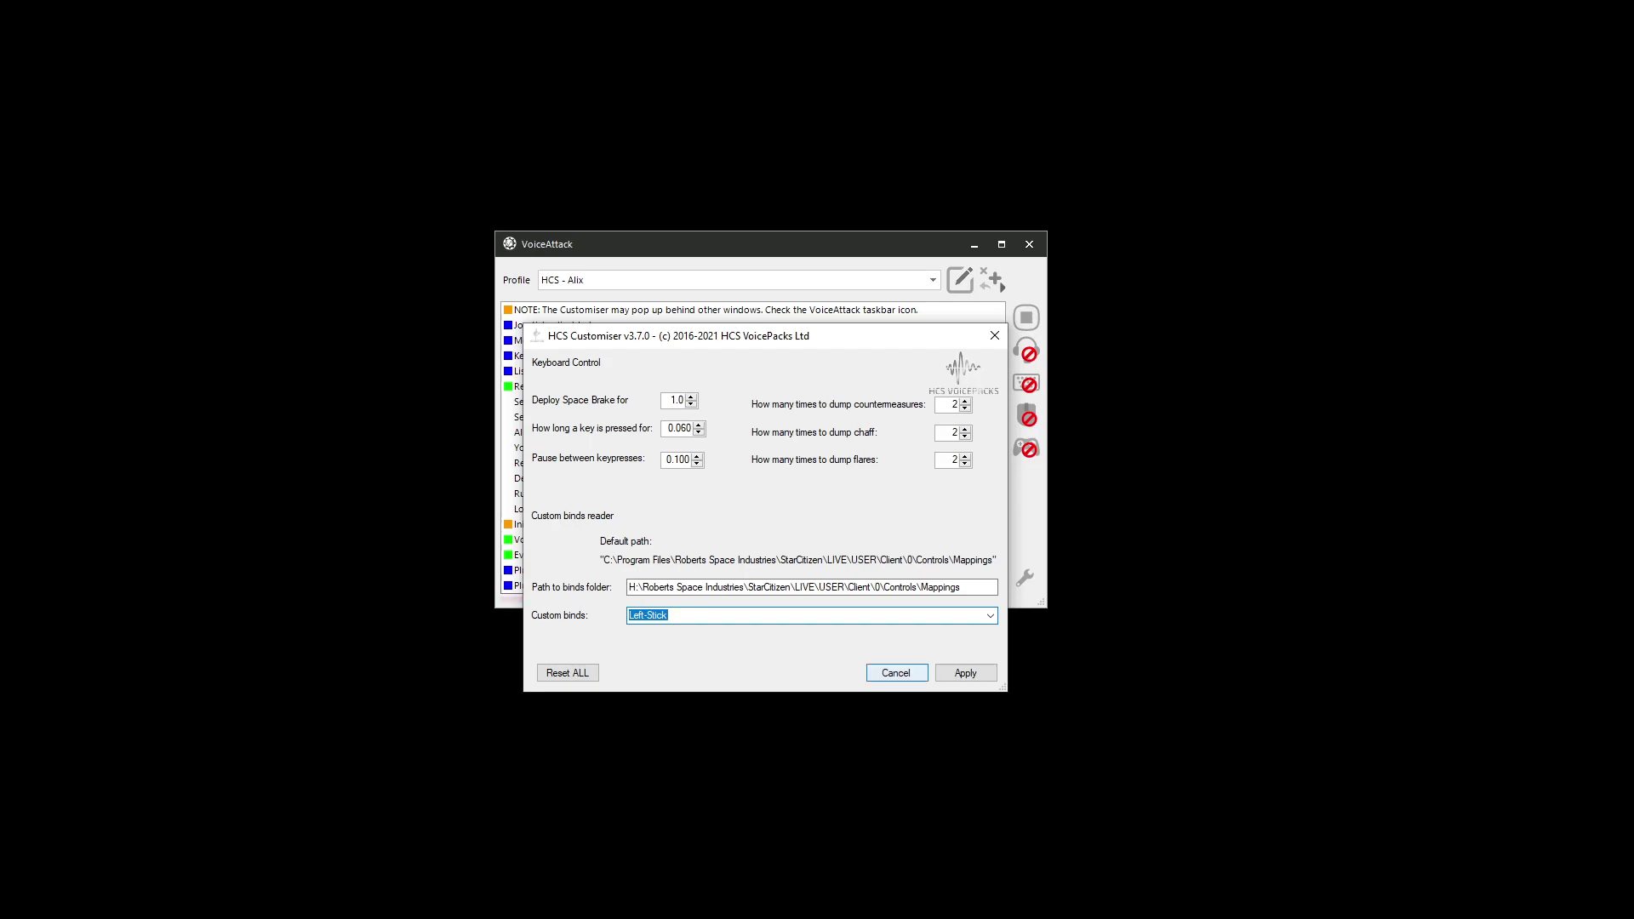
left_click(895, 672)
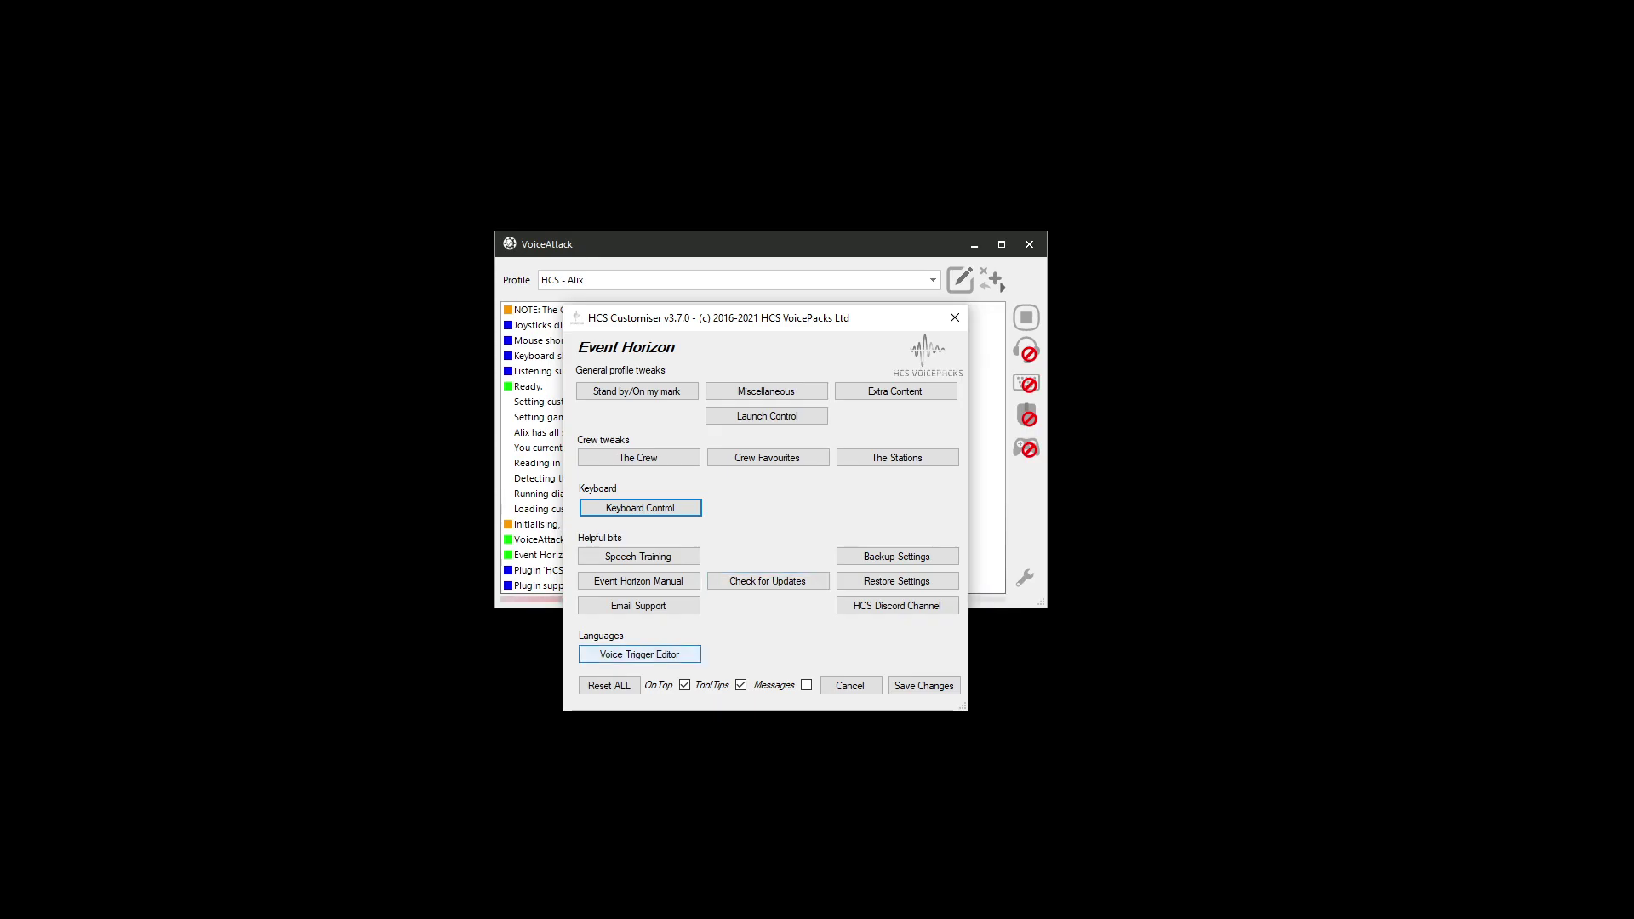
- Look through the Profile Control, On foot and Jump drive phrases in the Voice Trigger Editor, ending at Profile Control
left_click(640, 654)
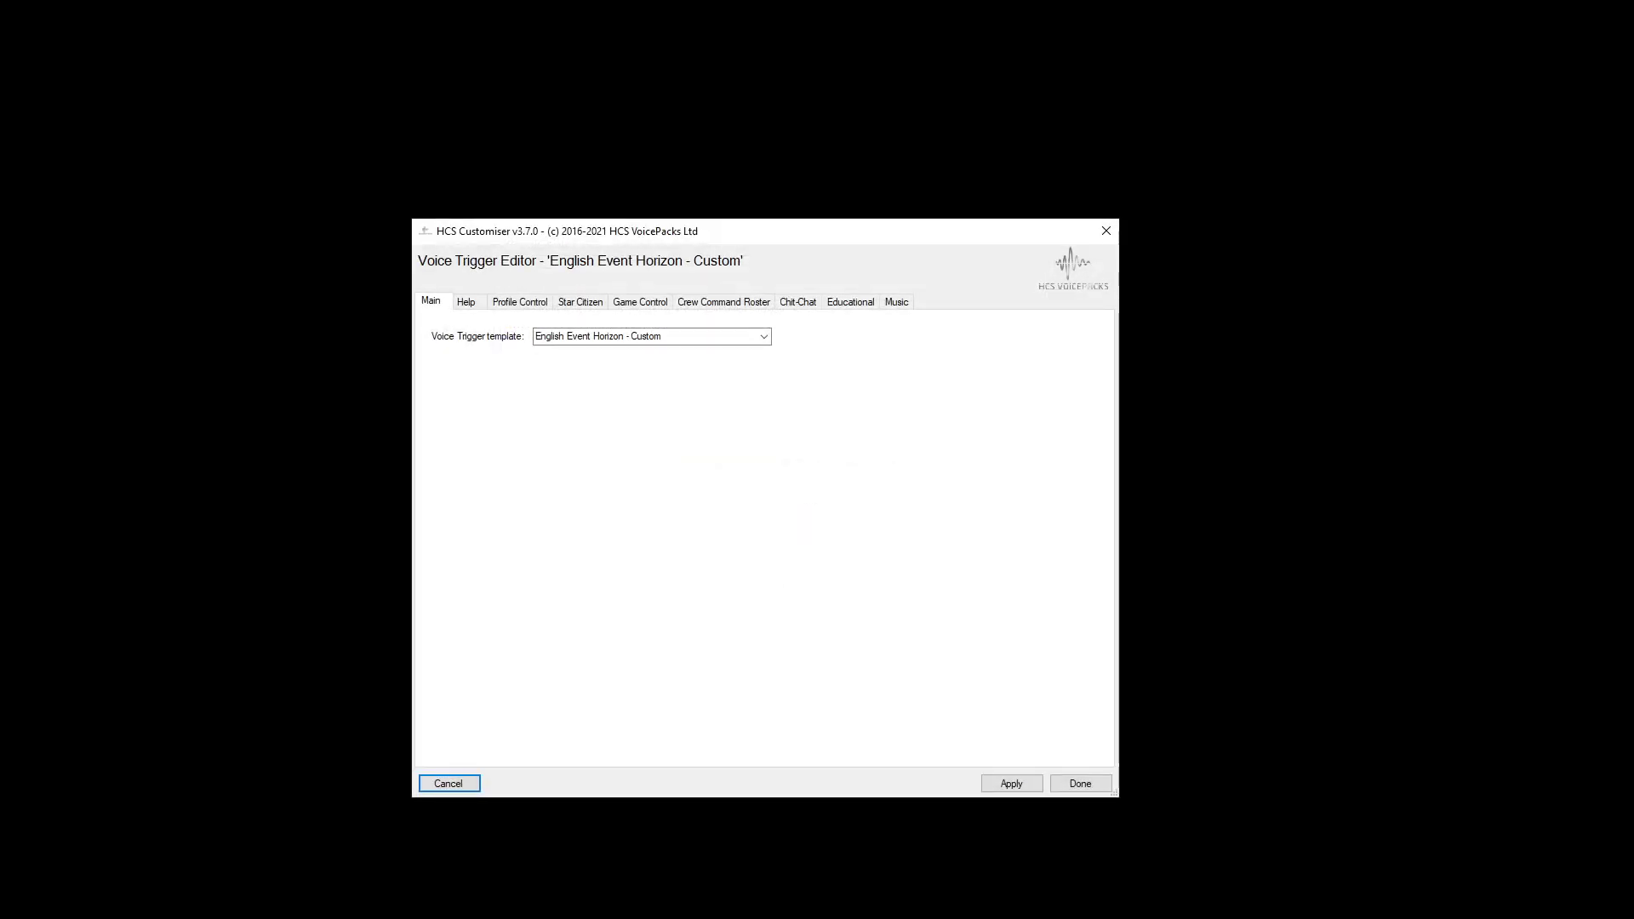
left_click_drag(853, 232, 837, 339)
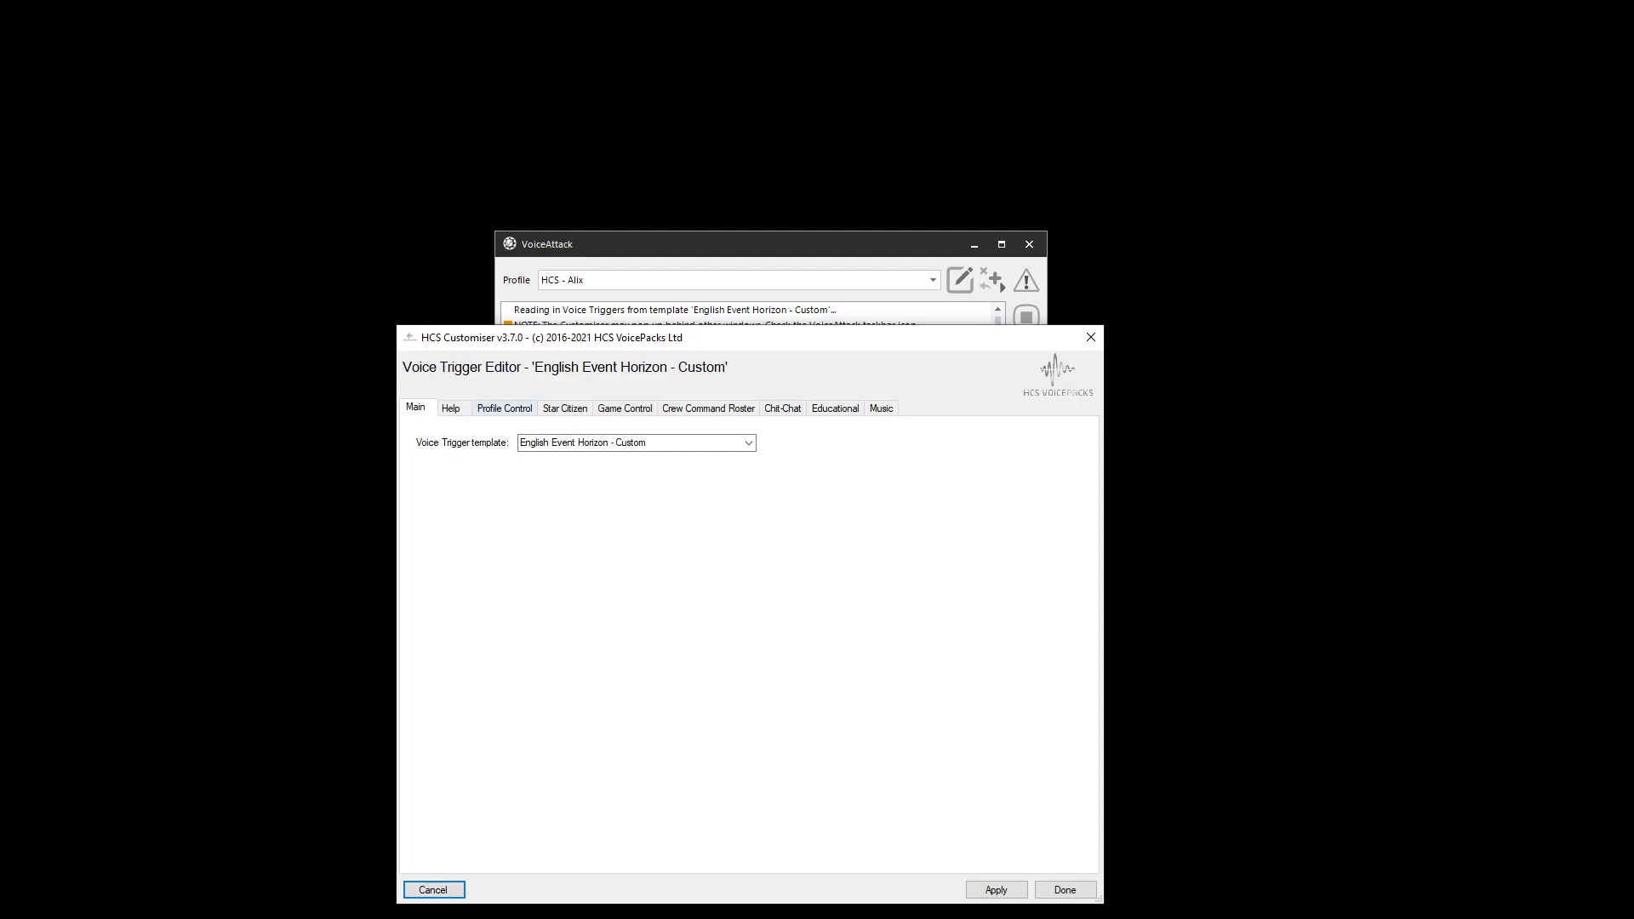
left_click(505, 408)
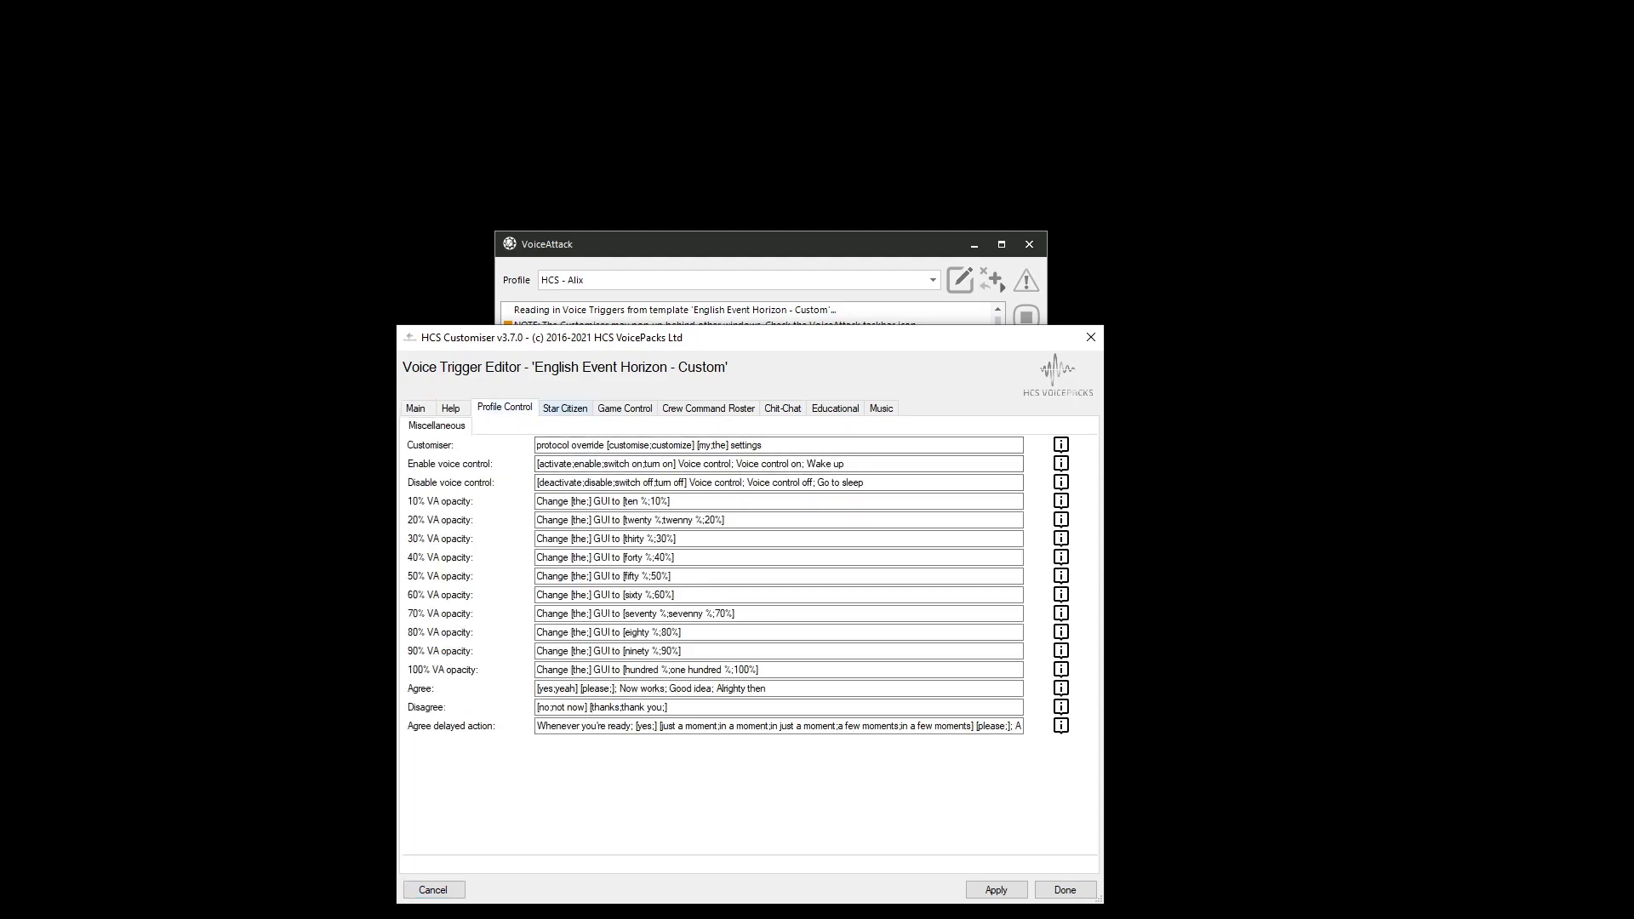
left_click(565, 408)
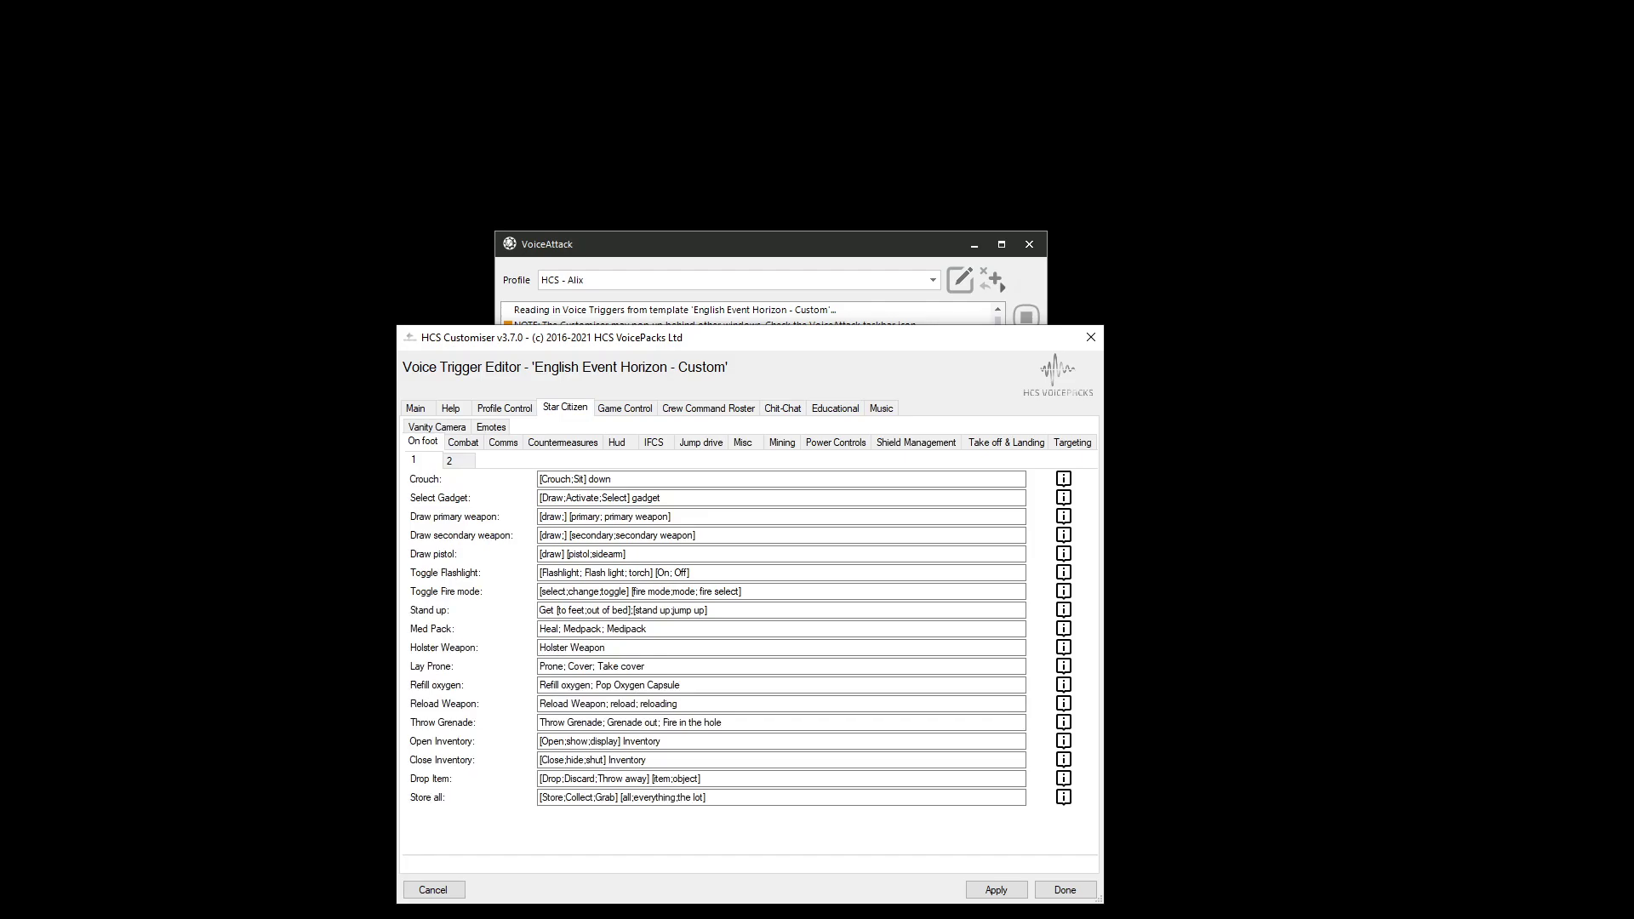
left_click(700, 443)
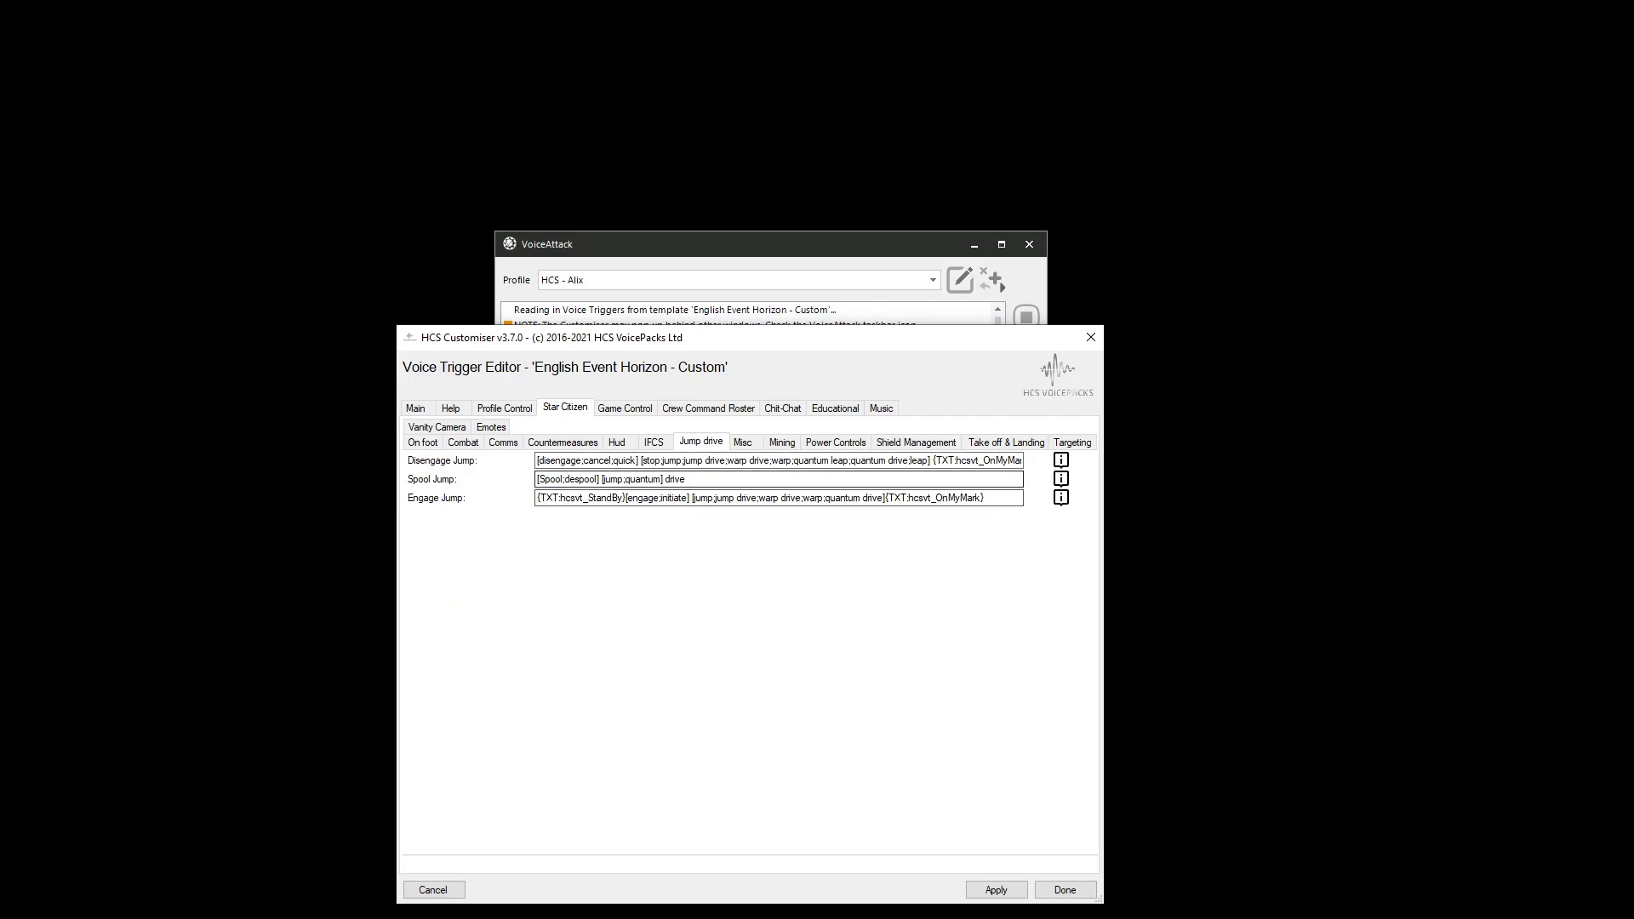
left_click(505, 408)
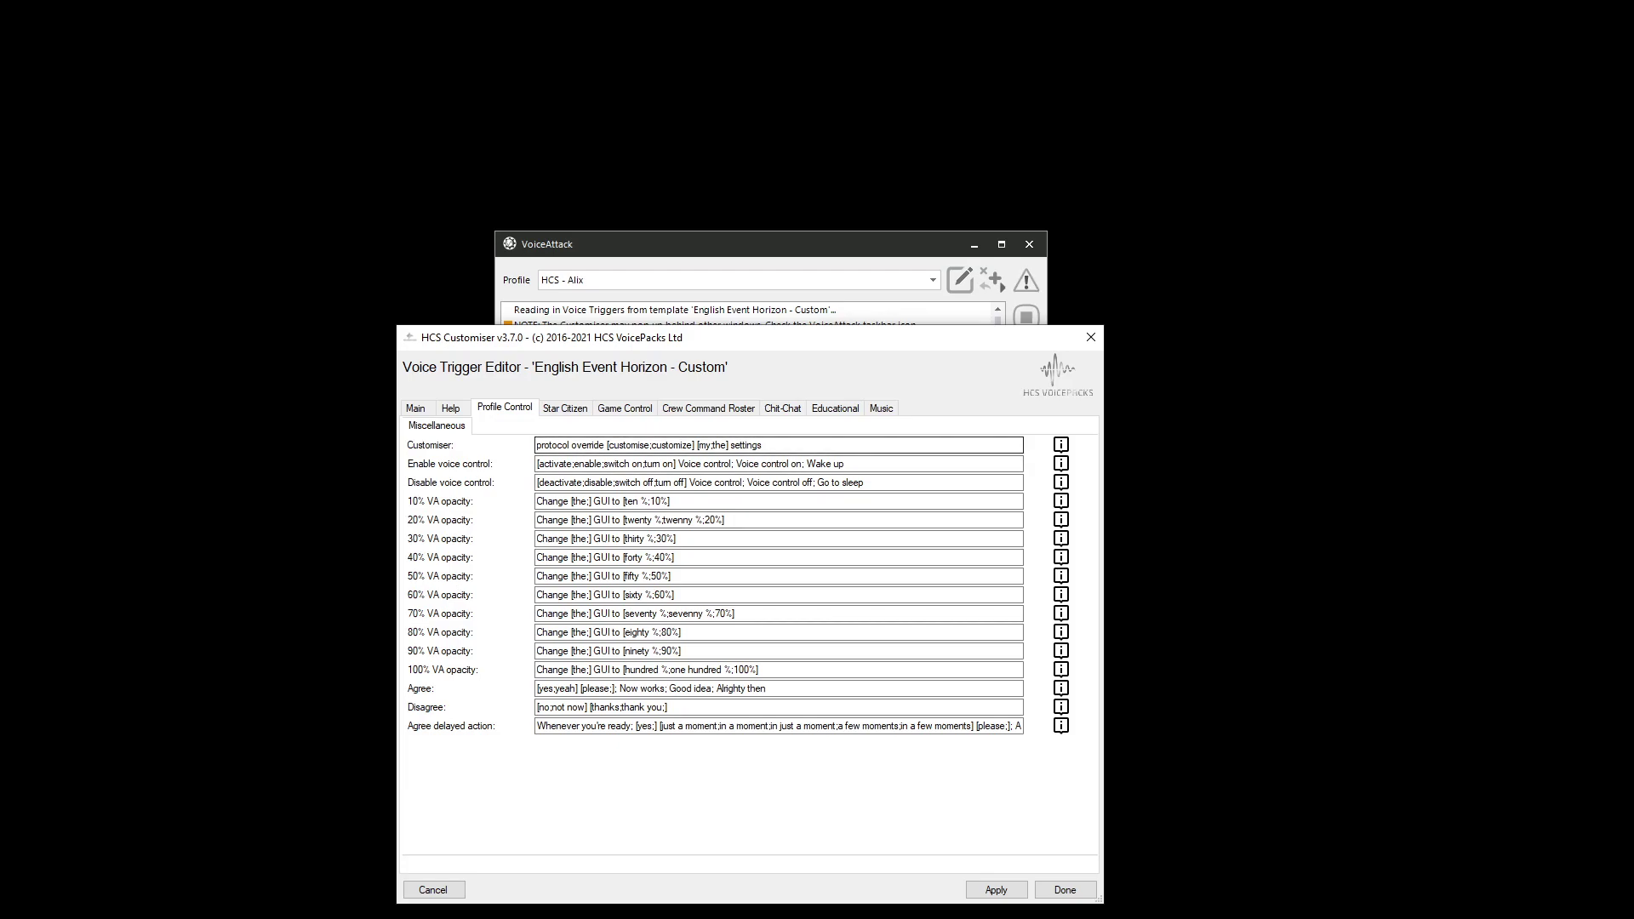
- Examine the wording of the Customiser voice trigger, from "protocol override" through its bracketed alternatives to "settings"
left_click_drag(880, 344, 828, 346)
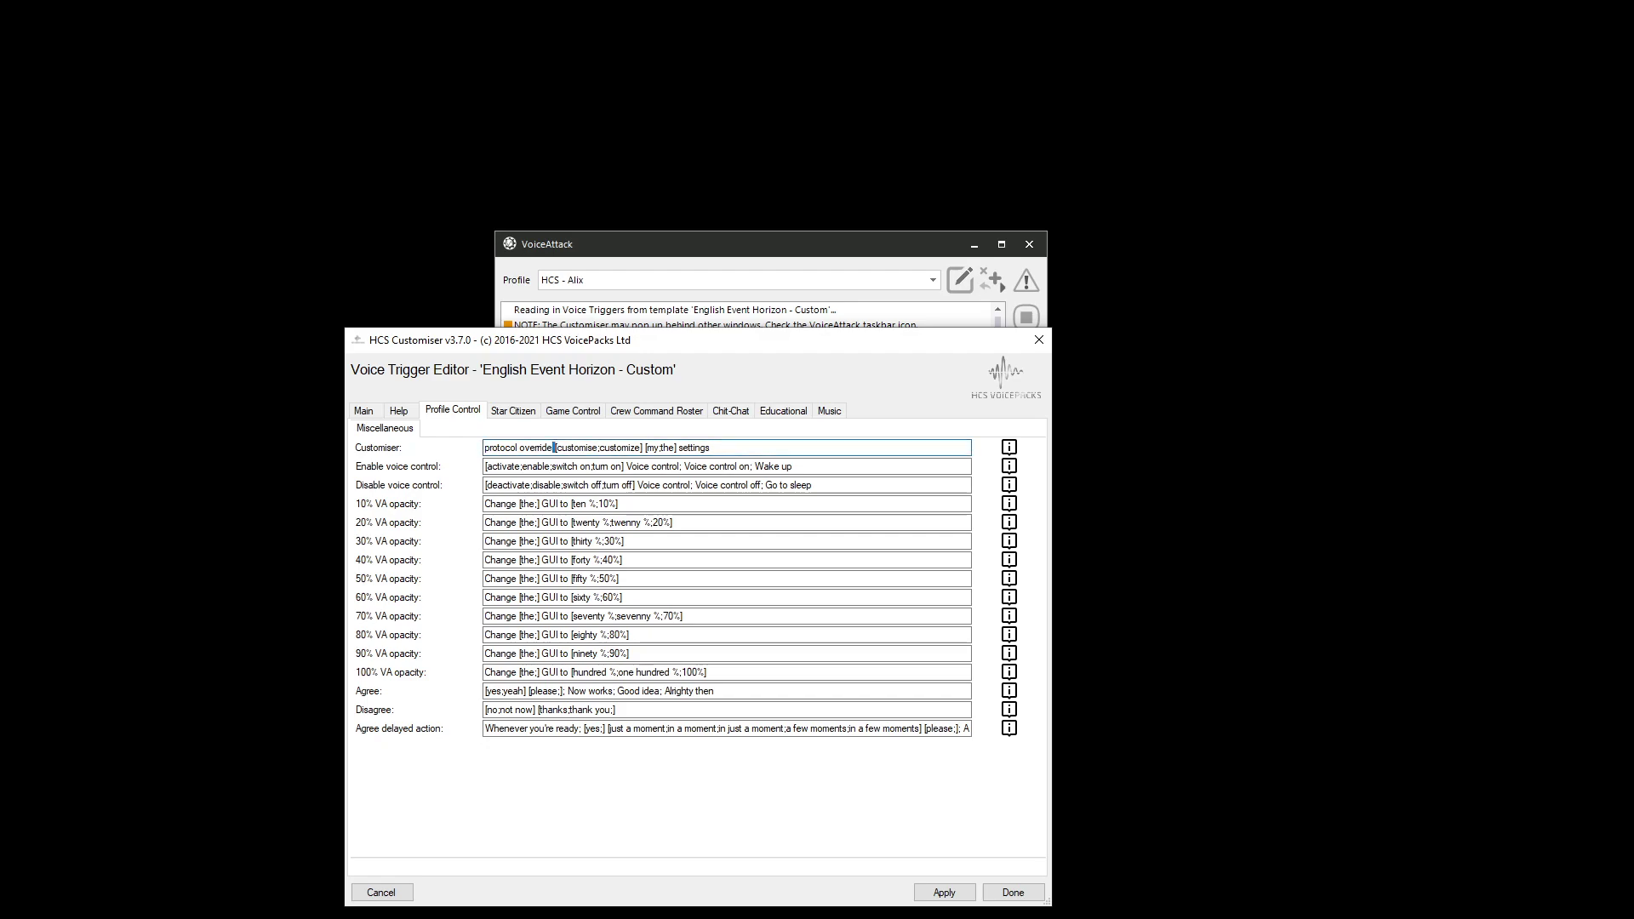
key("ctrl+shift+Right")
key("ctrl+shift+Right")
left_click(531, 448)
double_click(679, 447)
key("End")
key("Home")
key("ctrl+shift+Right")
key("ctrl+shift+Right")
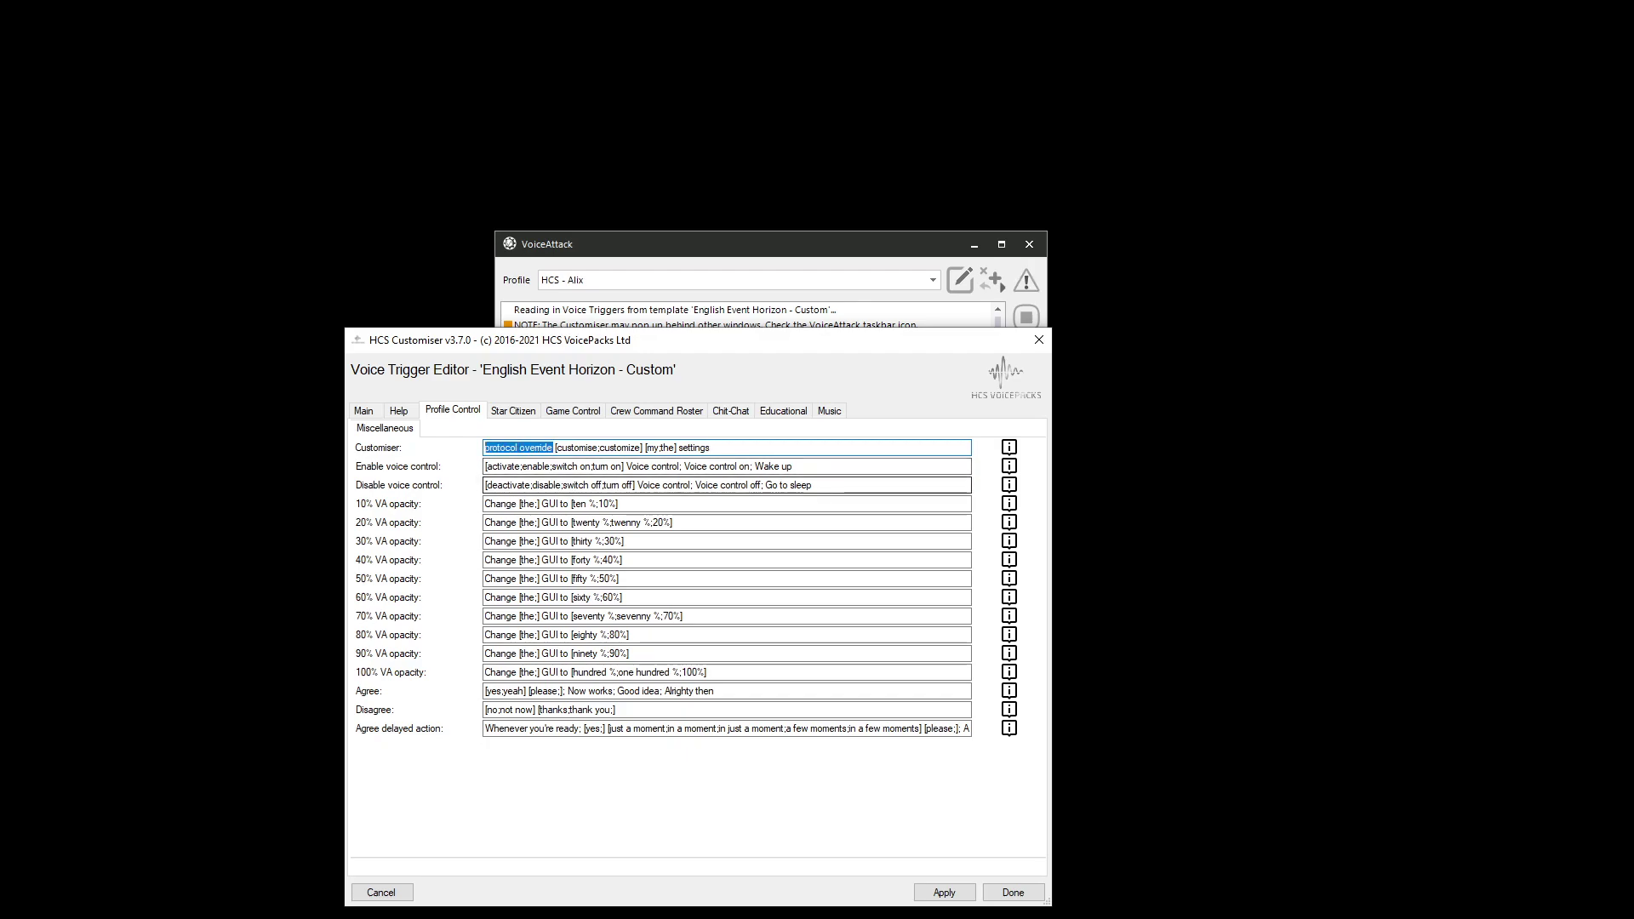
key("End")
key("ctrl+shift+Left")
key("End")
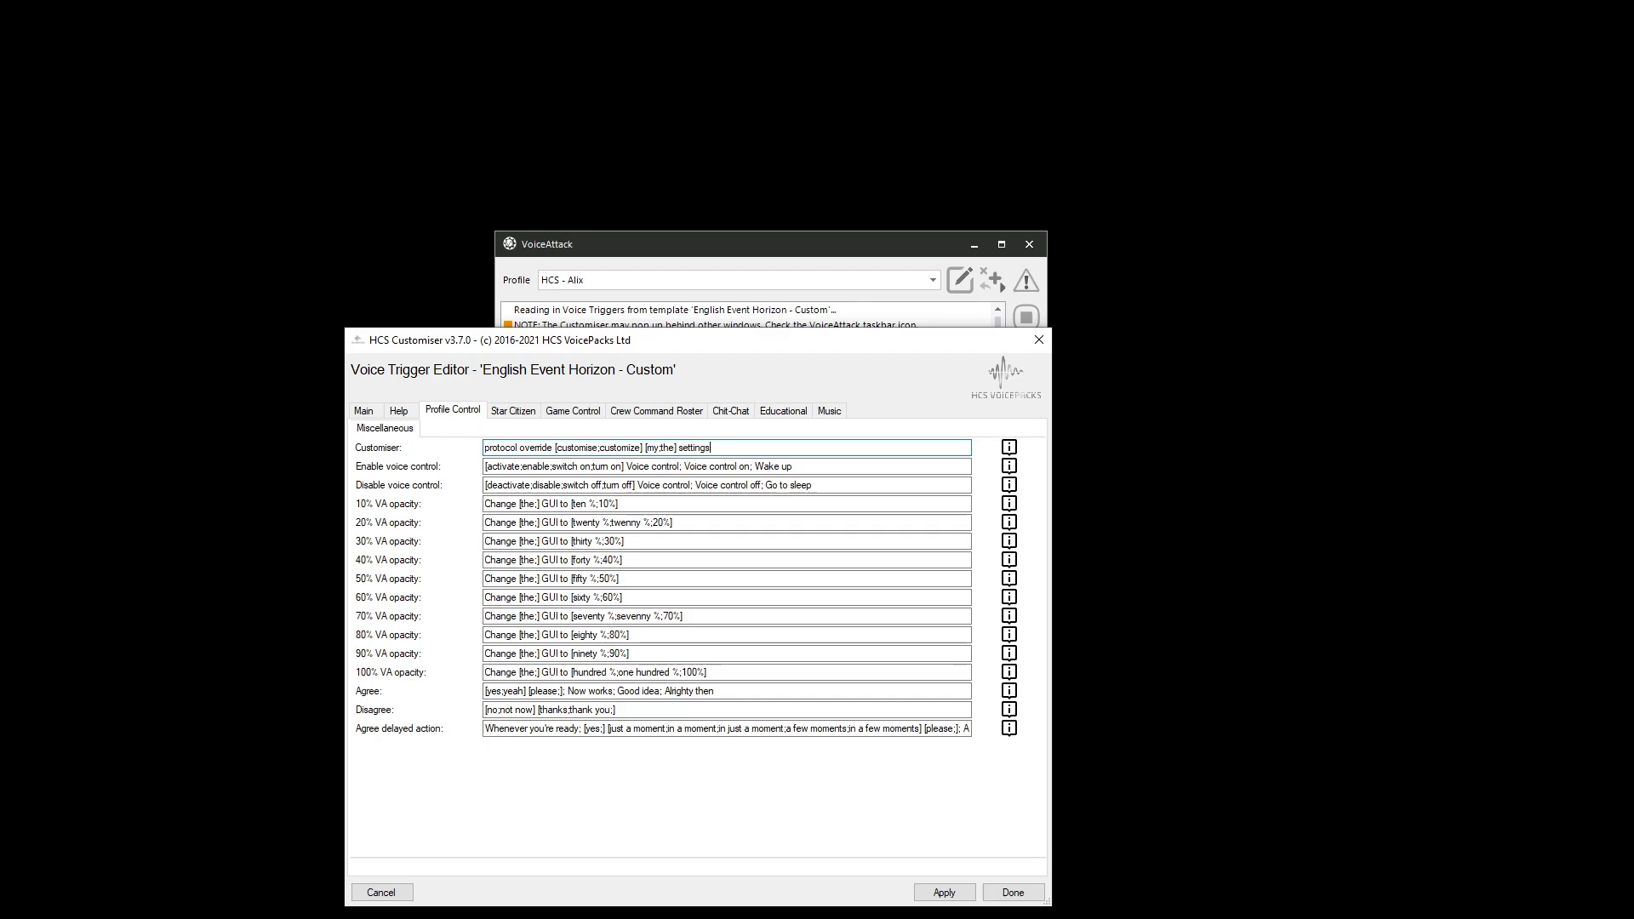
- View the information window for the Customiser voice trigger and return to the Profile Control phrases
left_click(1009, 447)
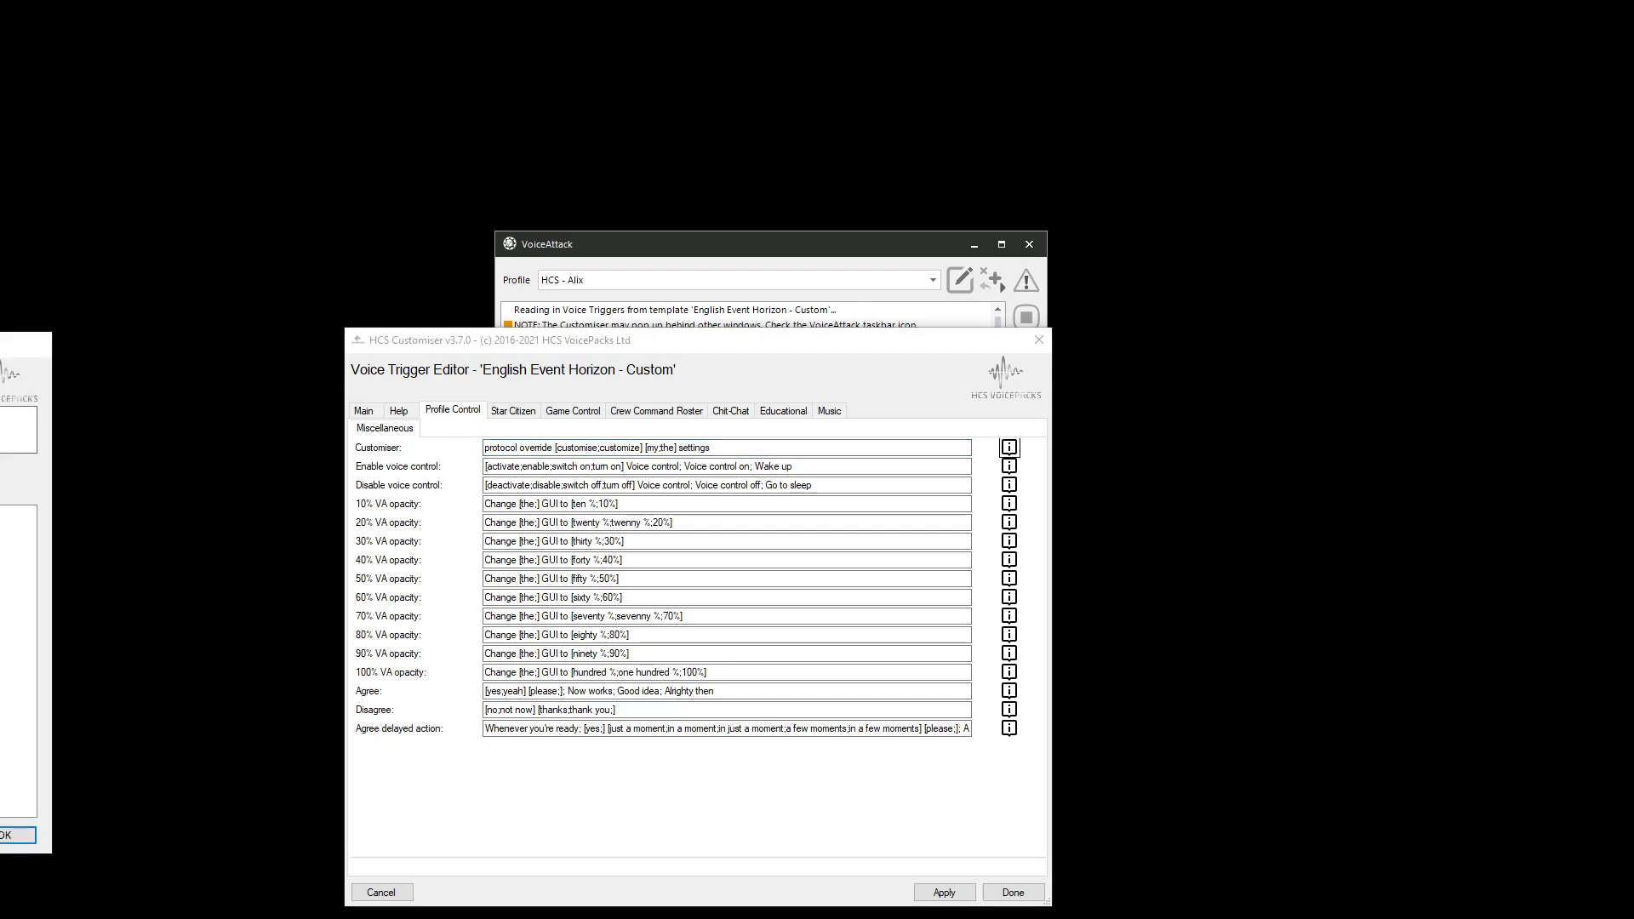
left_click_drag(0, 349, 1091, 509)
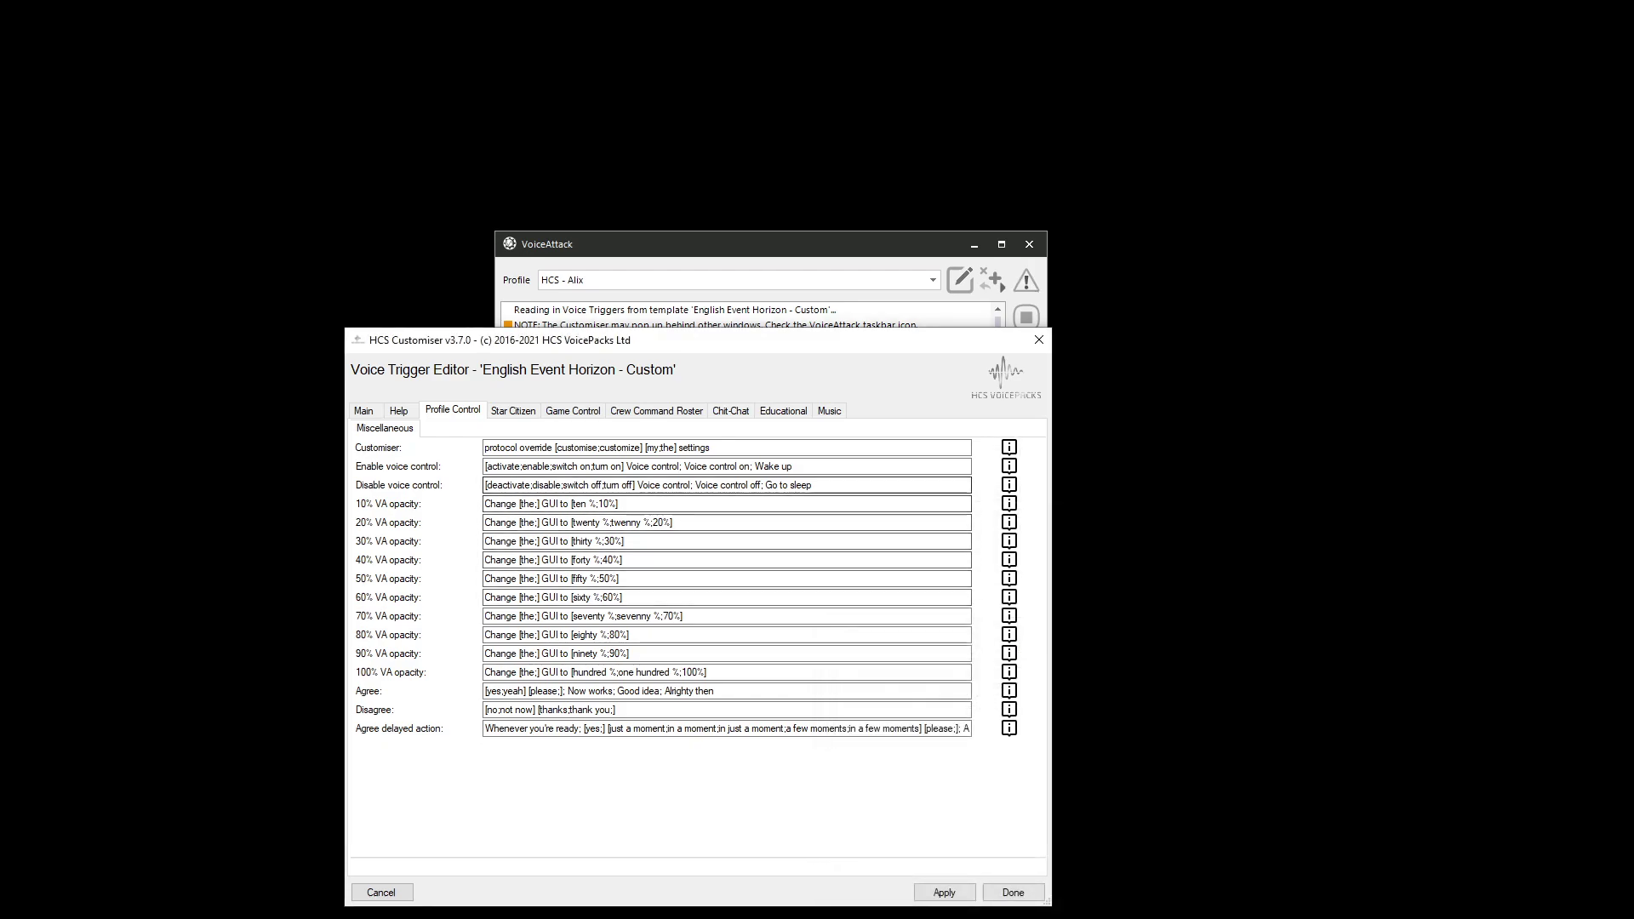
left_click(724, 485)
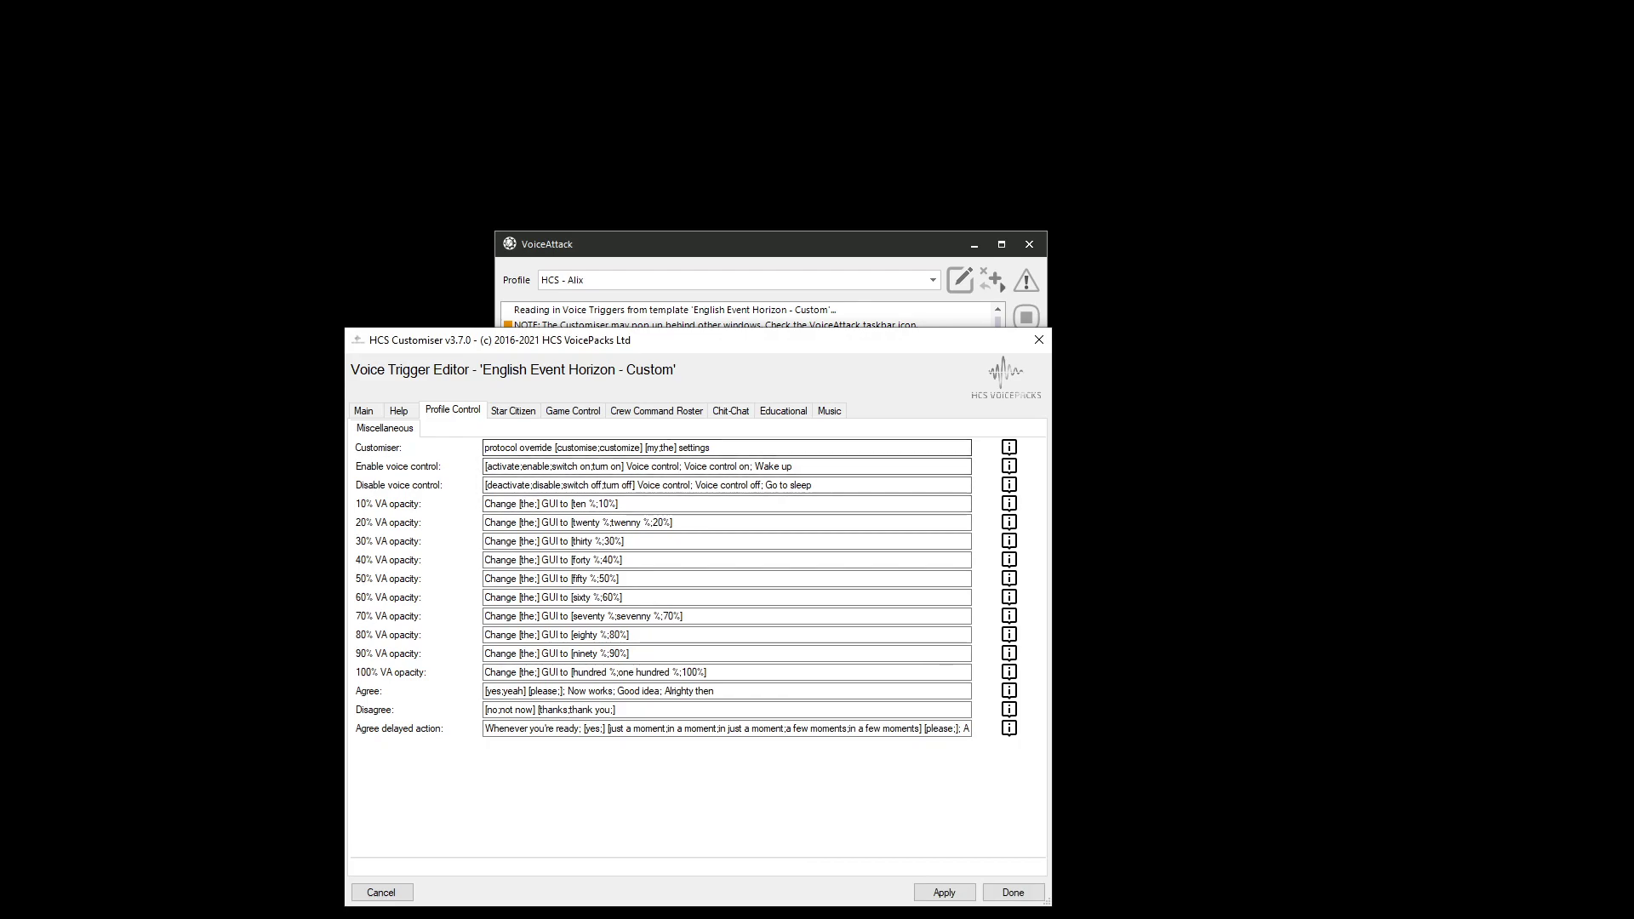
- Check the Star Citizen jump drive triggers and close both the Voice Trigger Editor and the HCS Customiser
left_click(513, 411)
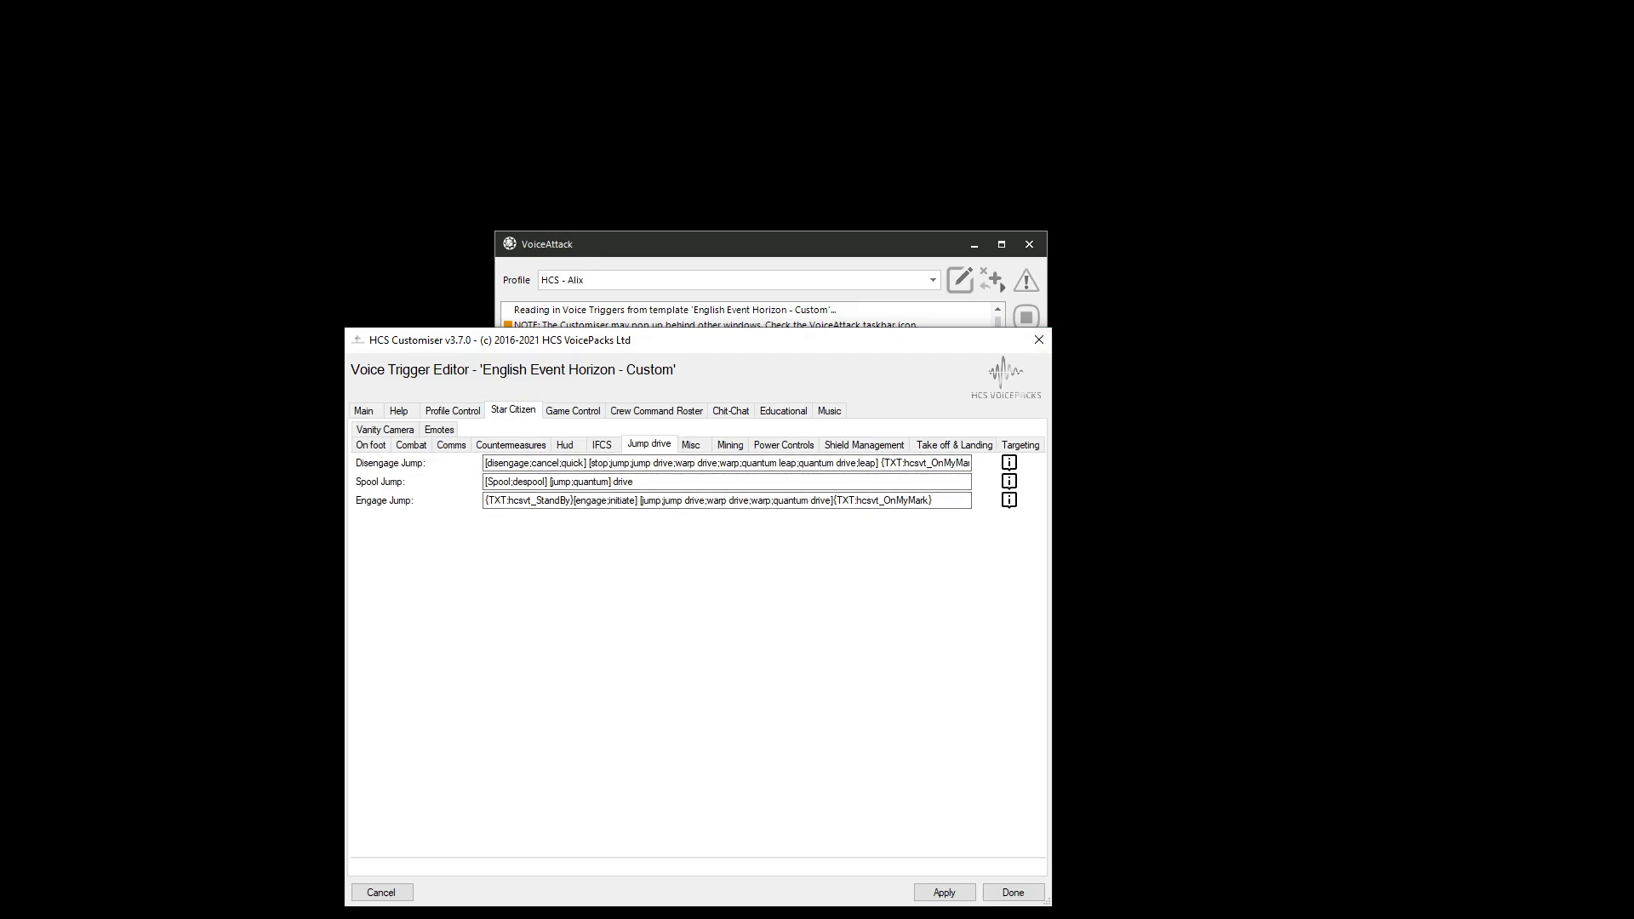
key("Return")
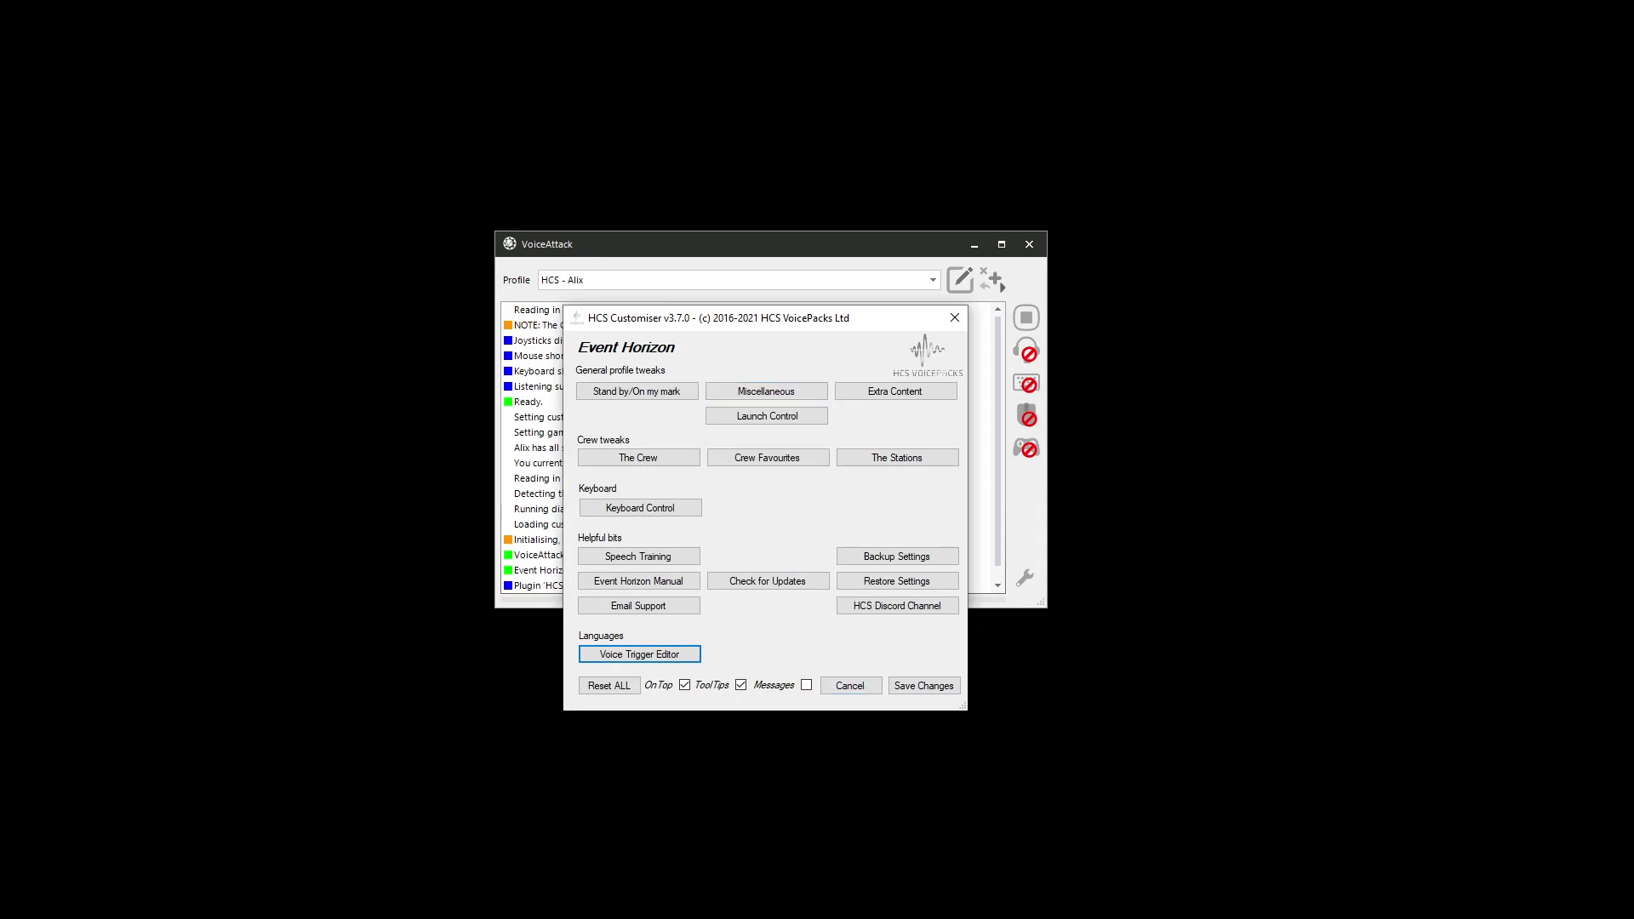
left_click(955, 318)
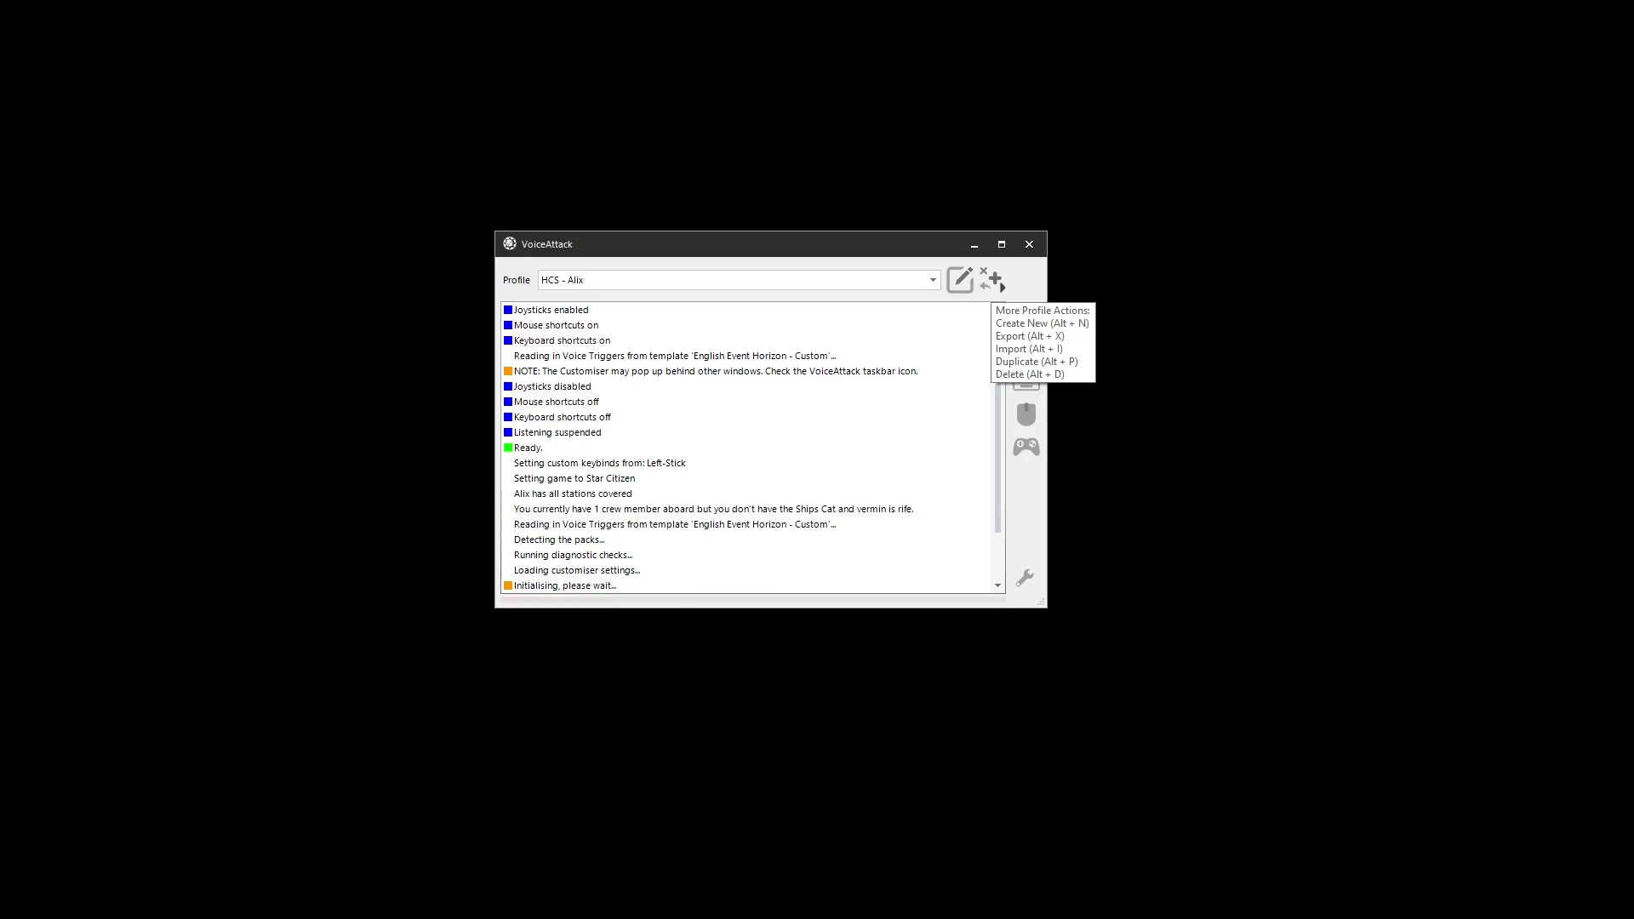
- Import the profile file Star Citizen Custom Commands-Profile.vap from the Exported Profiles folder
left_click(994, 279)
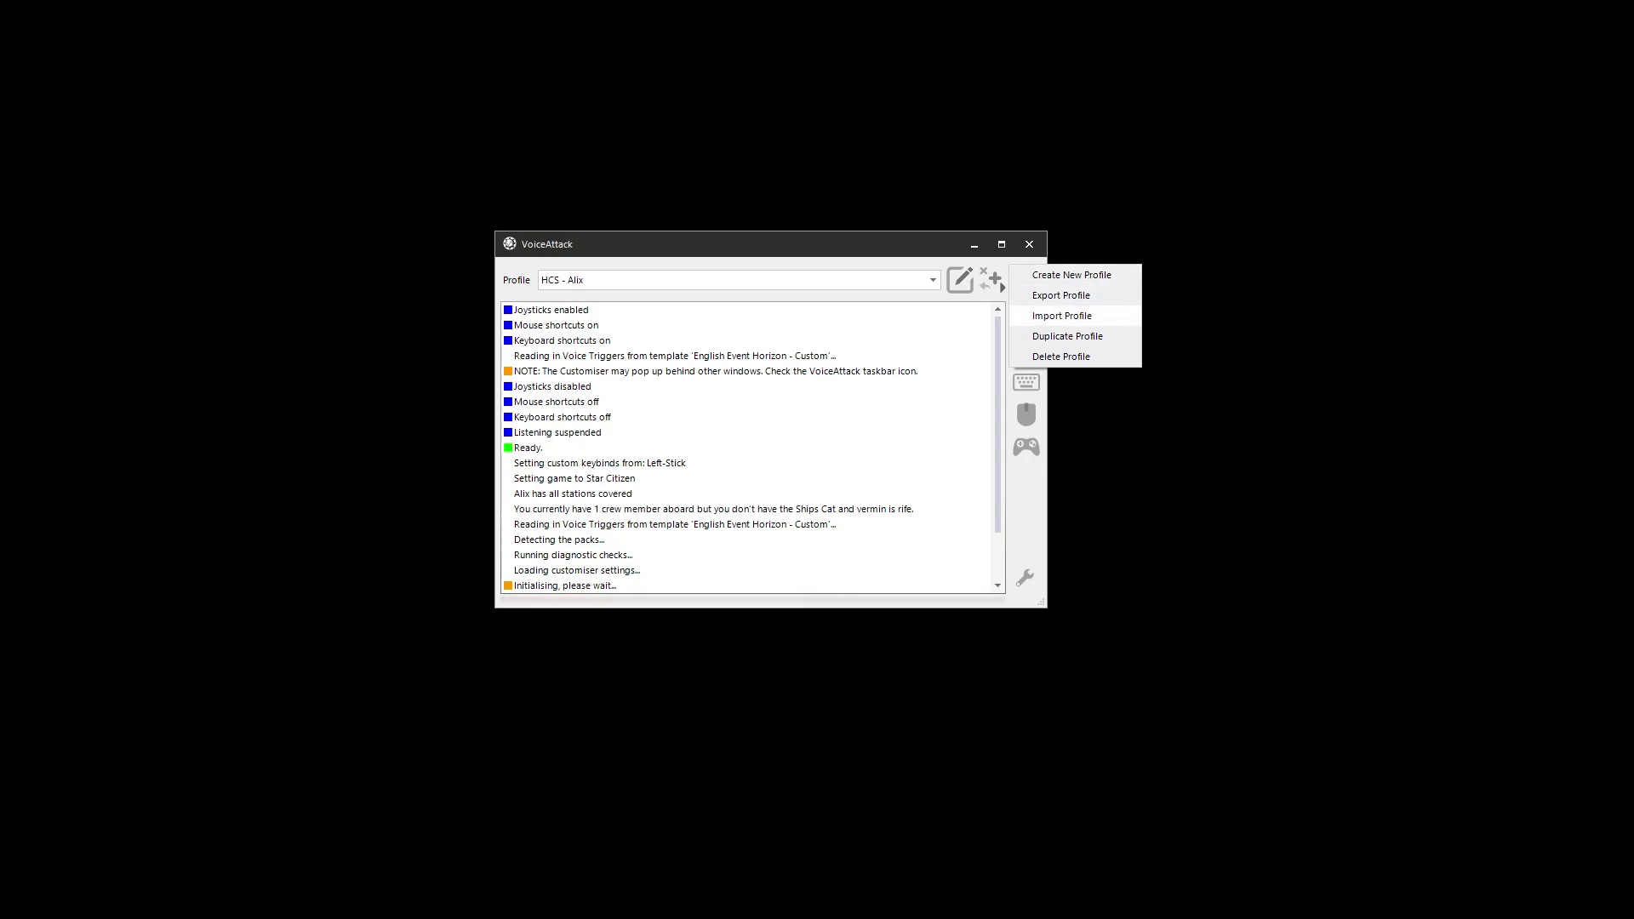
left_click(1062, 316)
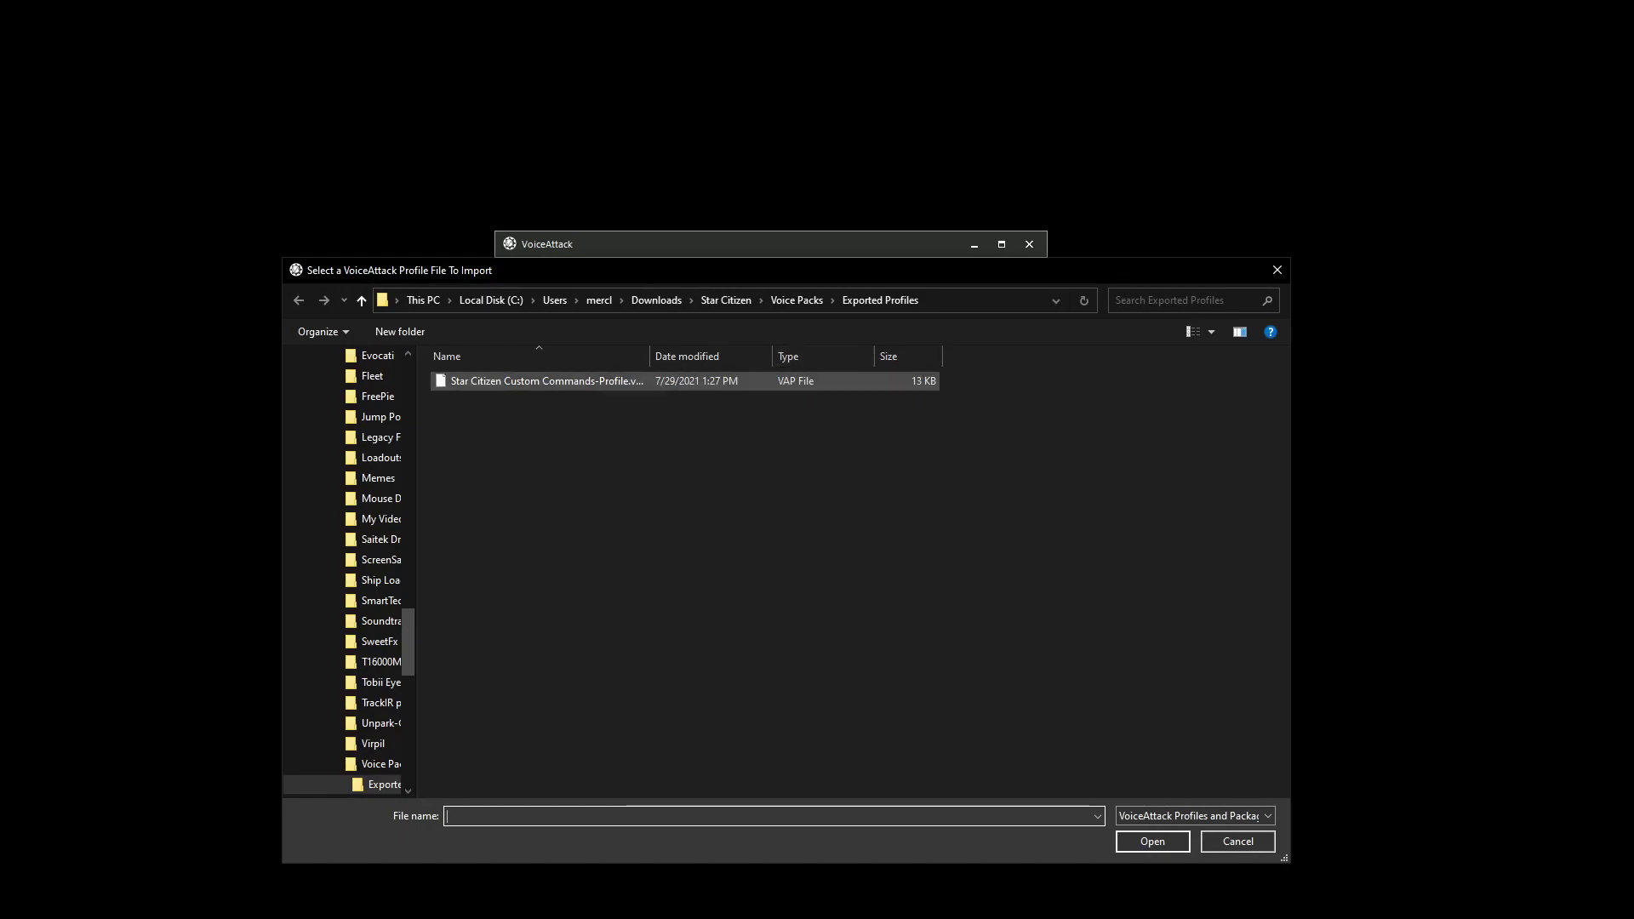
left_click(698, 381)
double_click(650, 356)
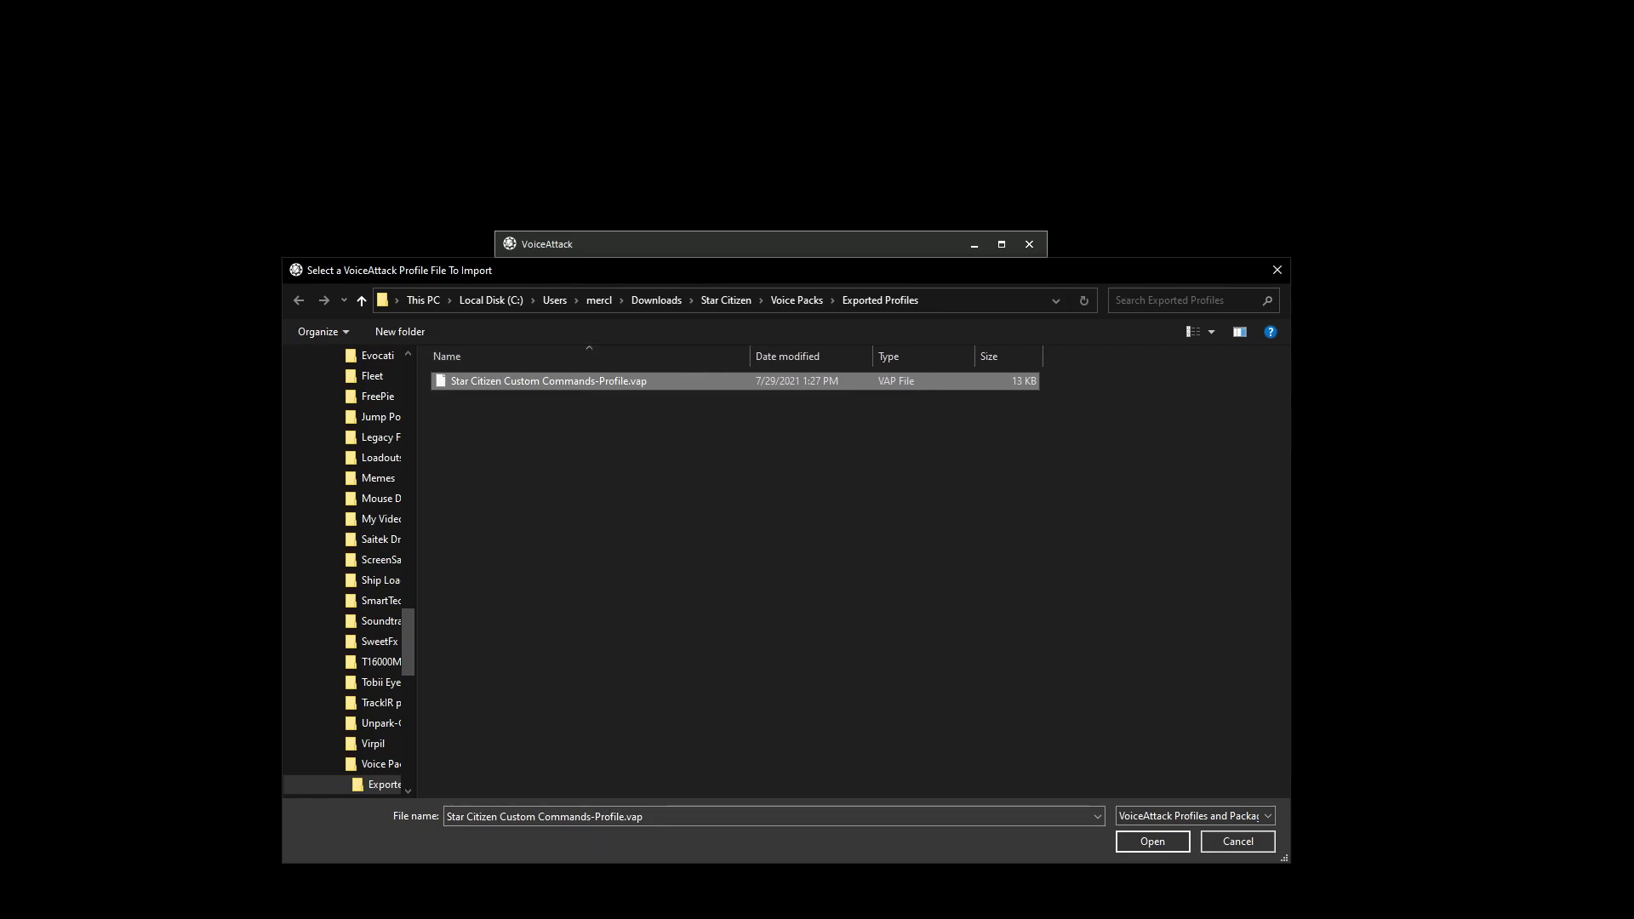
left_click(1152, 841)
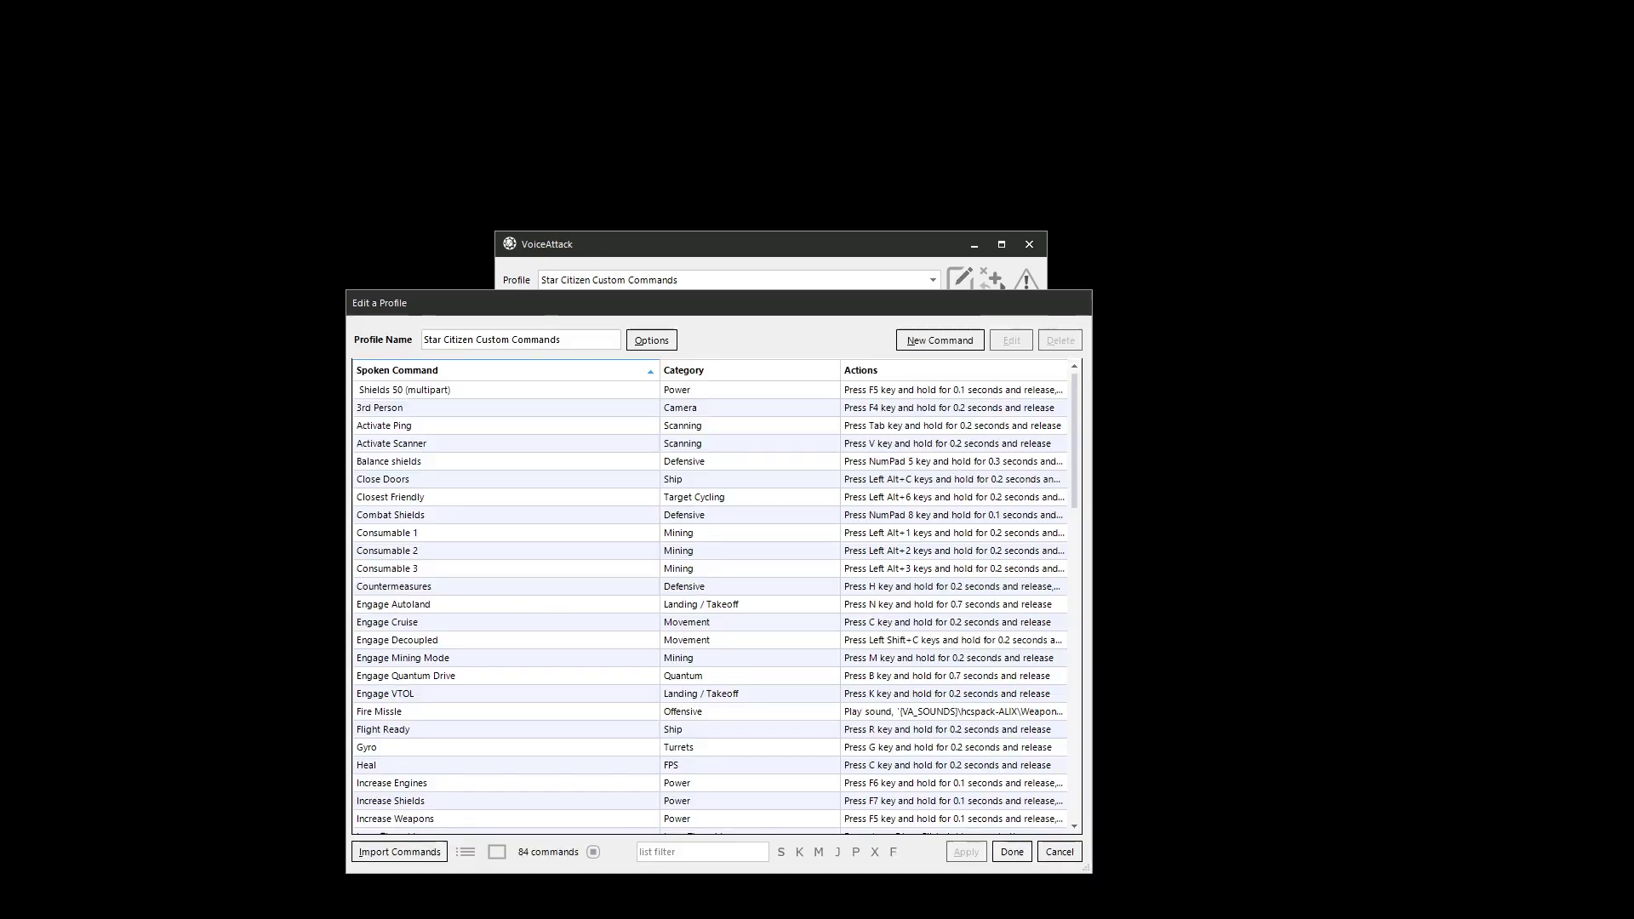
- Review the Star Citizen Custom Commands profile's command list and the Engage VTOL command's settings, and close the editor without saving
left_click(960, 279)
left_click_drag(838, 310, 853, 284)
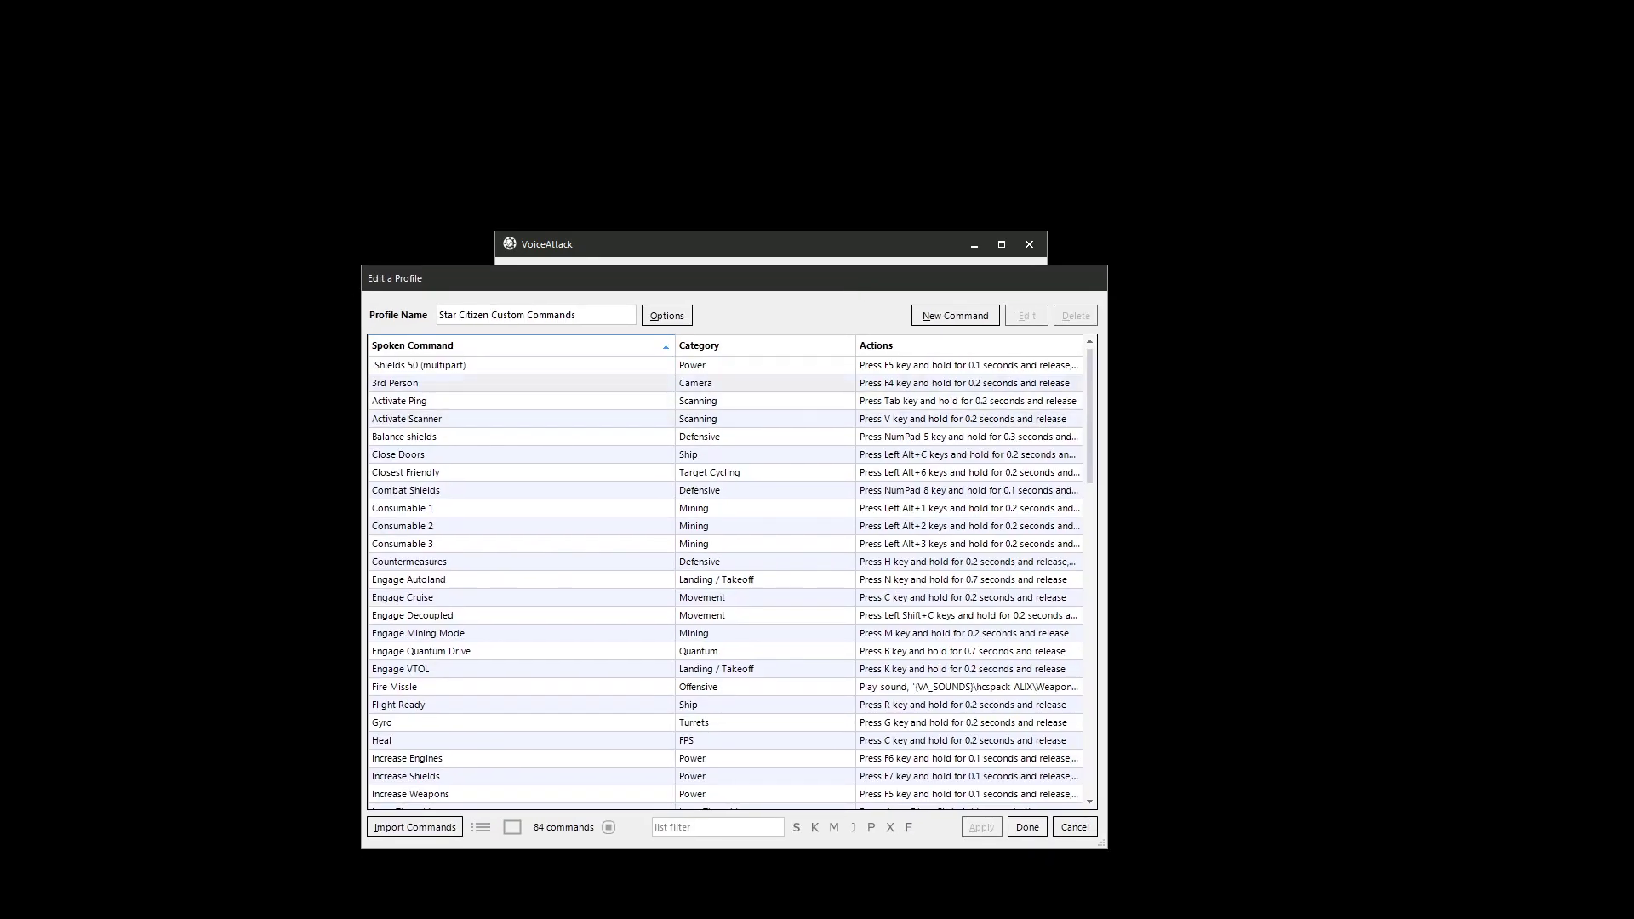
scroll(730, 583, "down", 4)
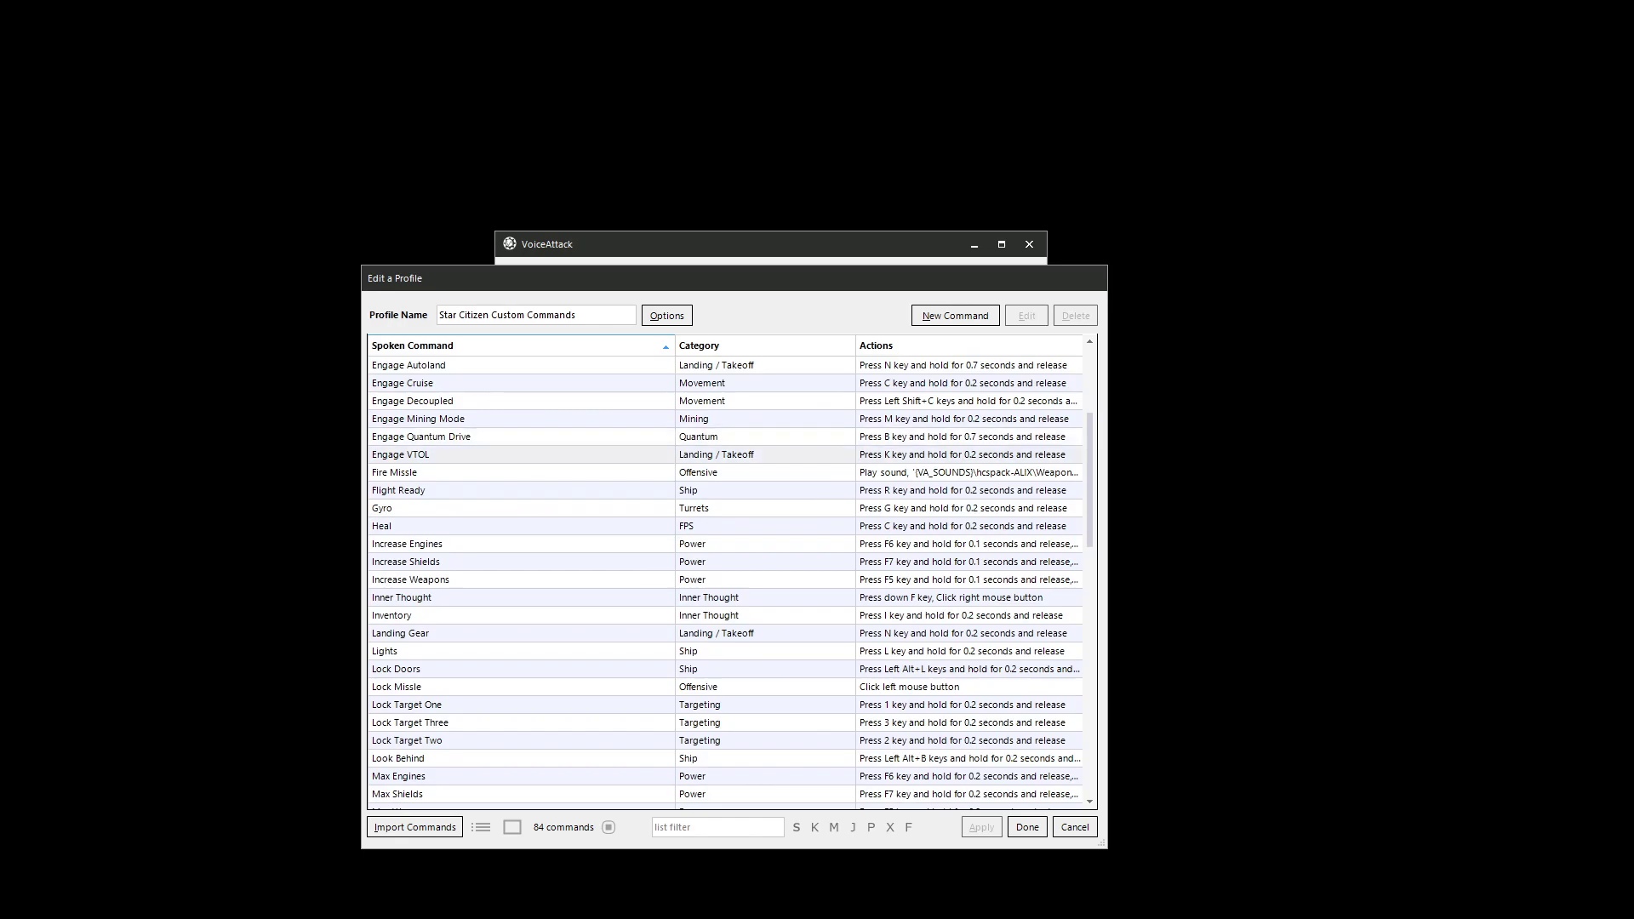
left_click(596, 454)
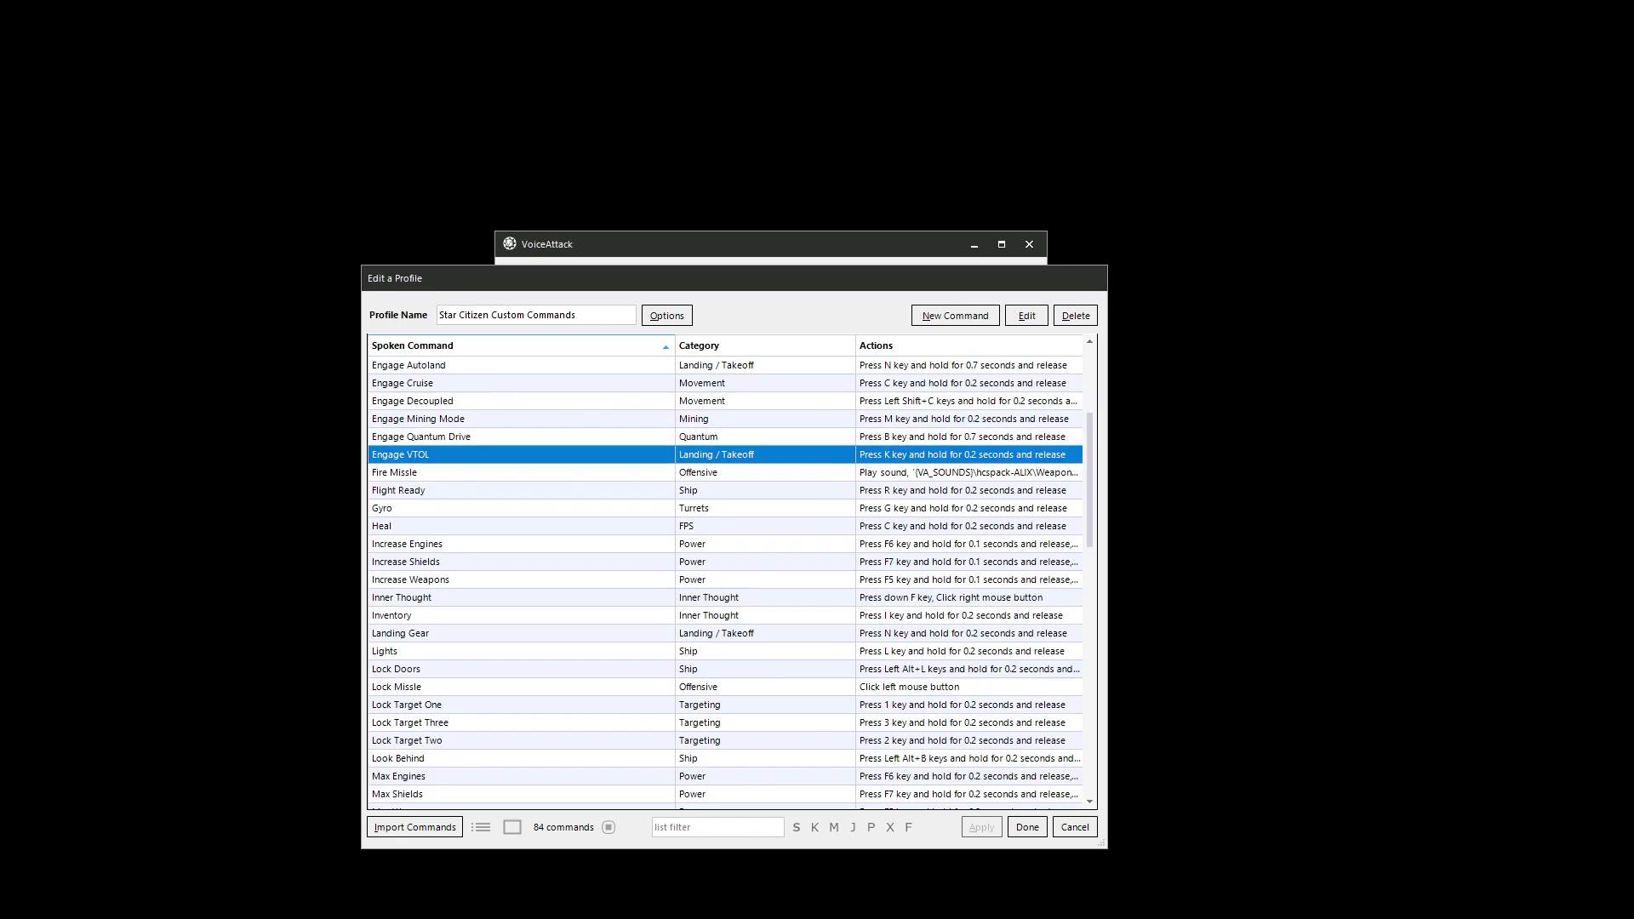
key("Return")
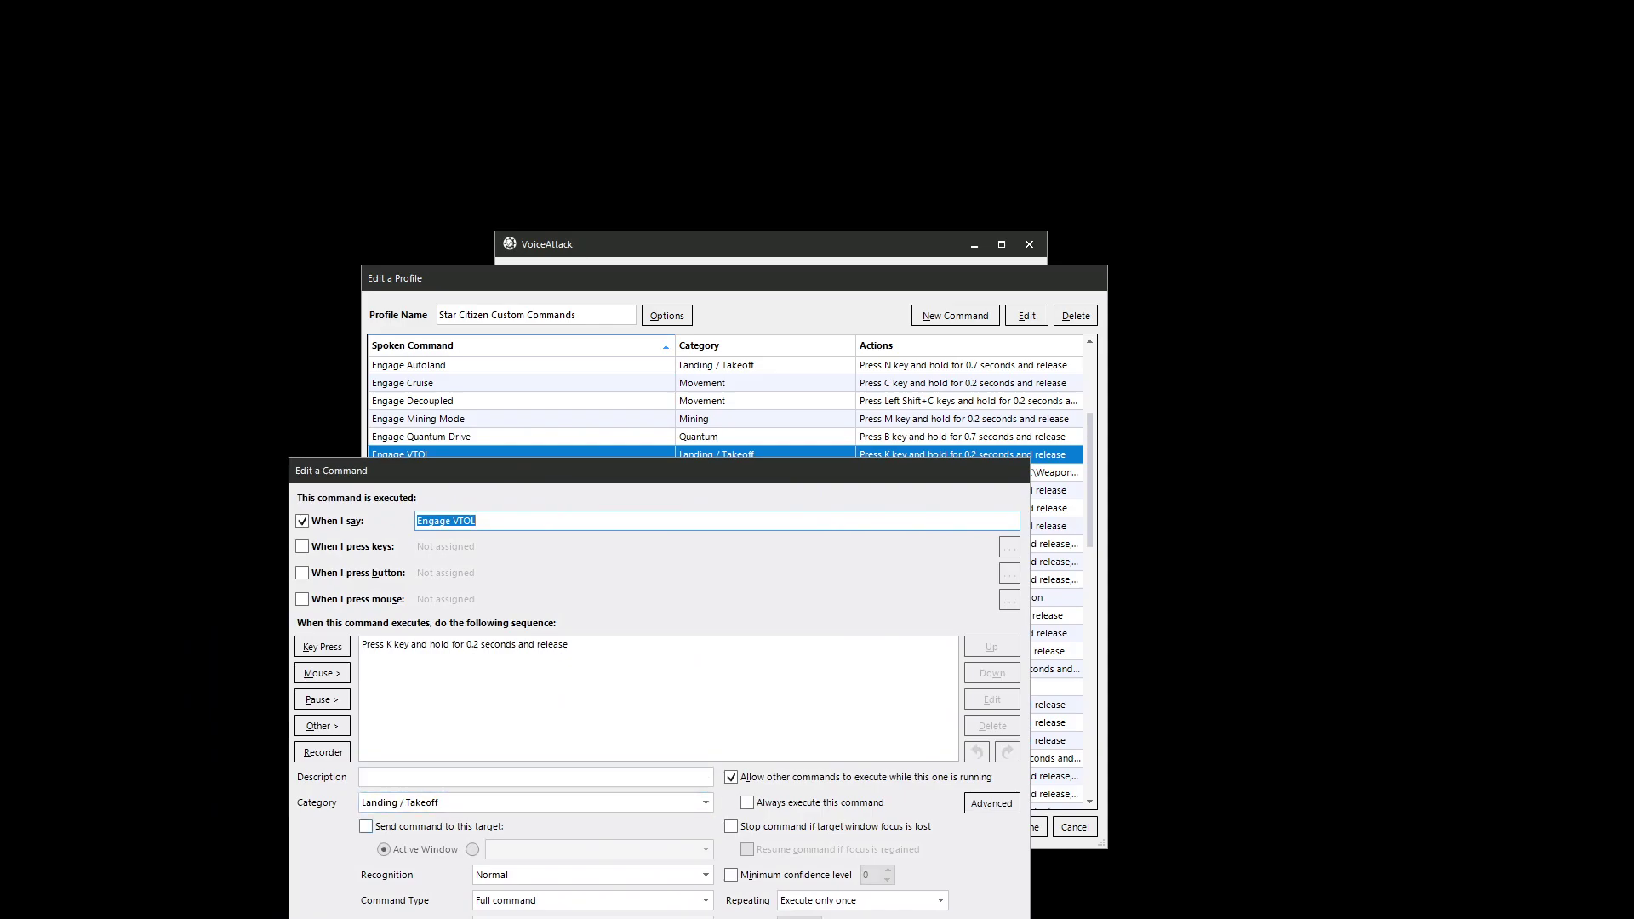
key("Escape")
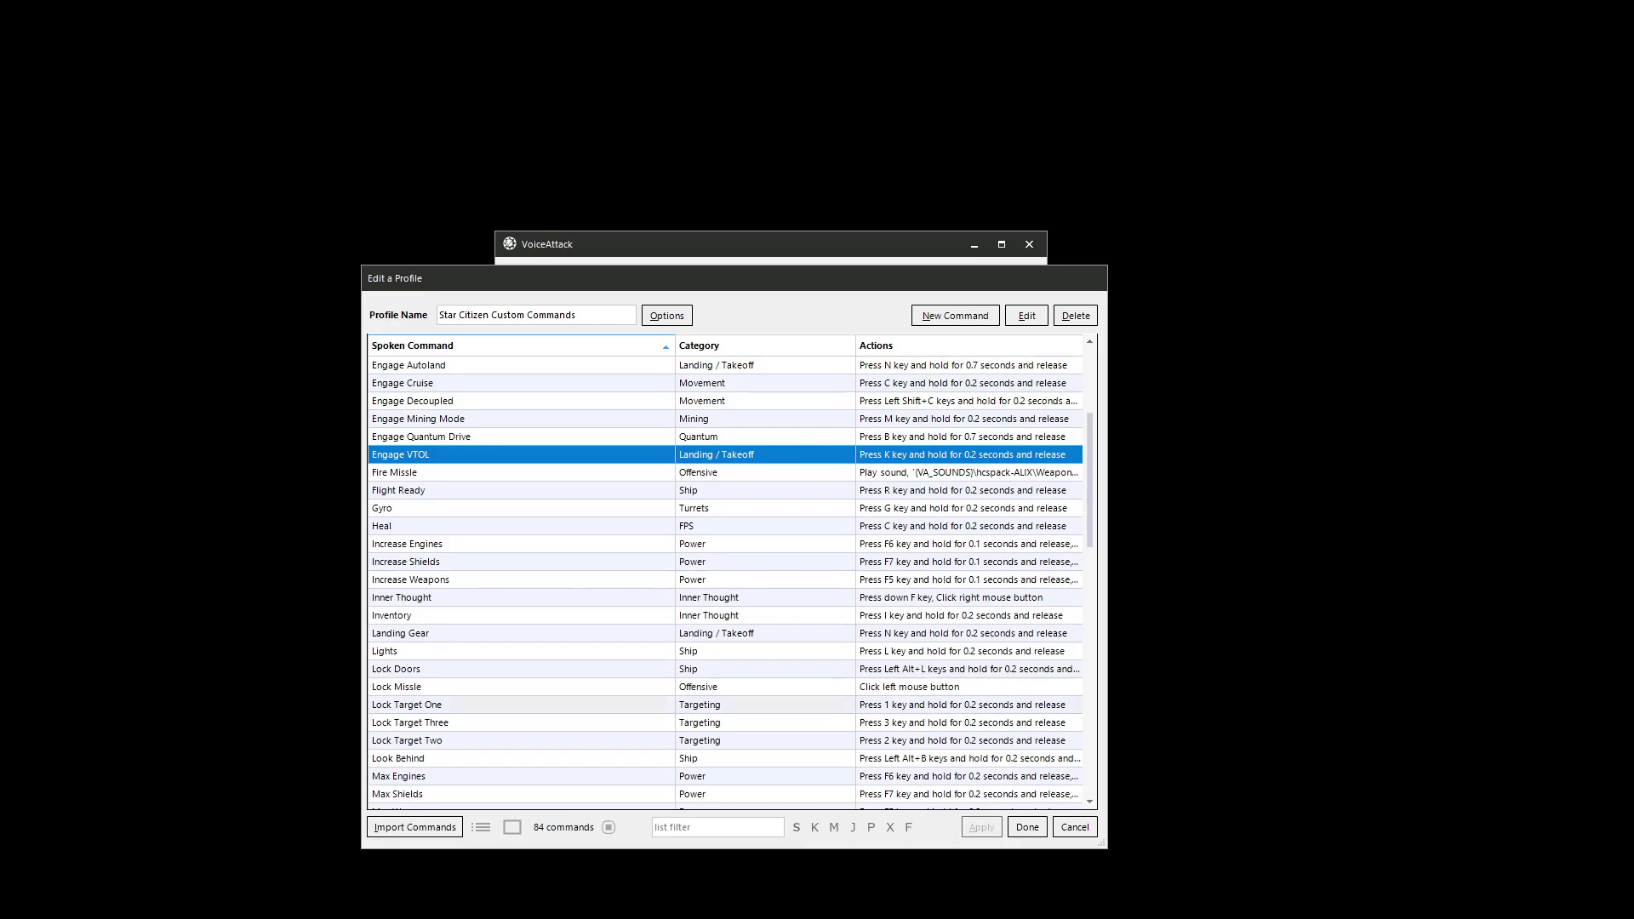
left_click_drag(762, 280, 729, 332)
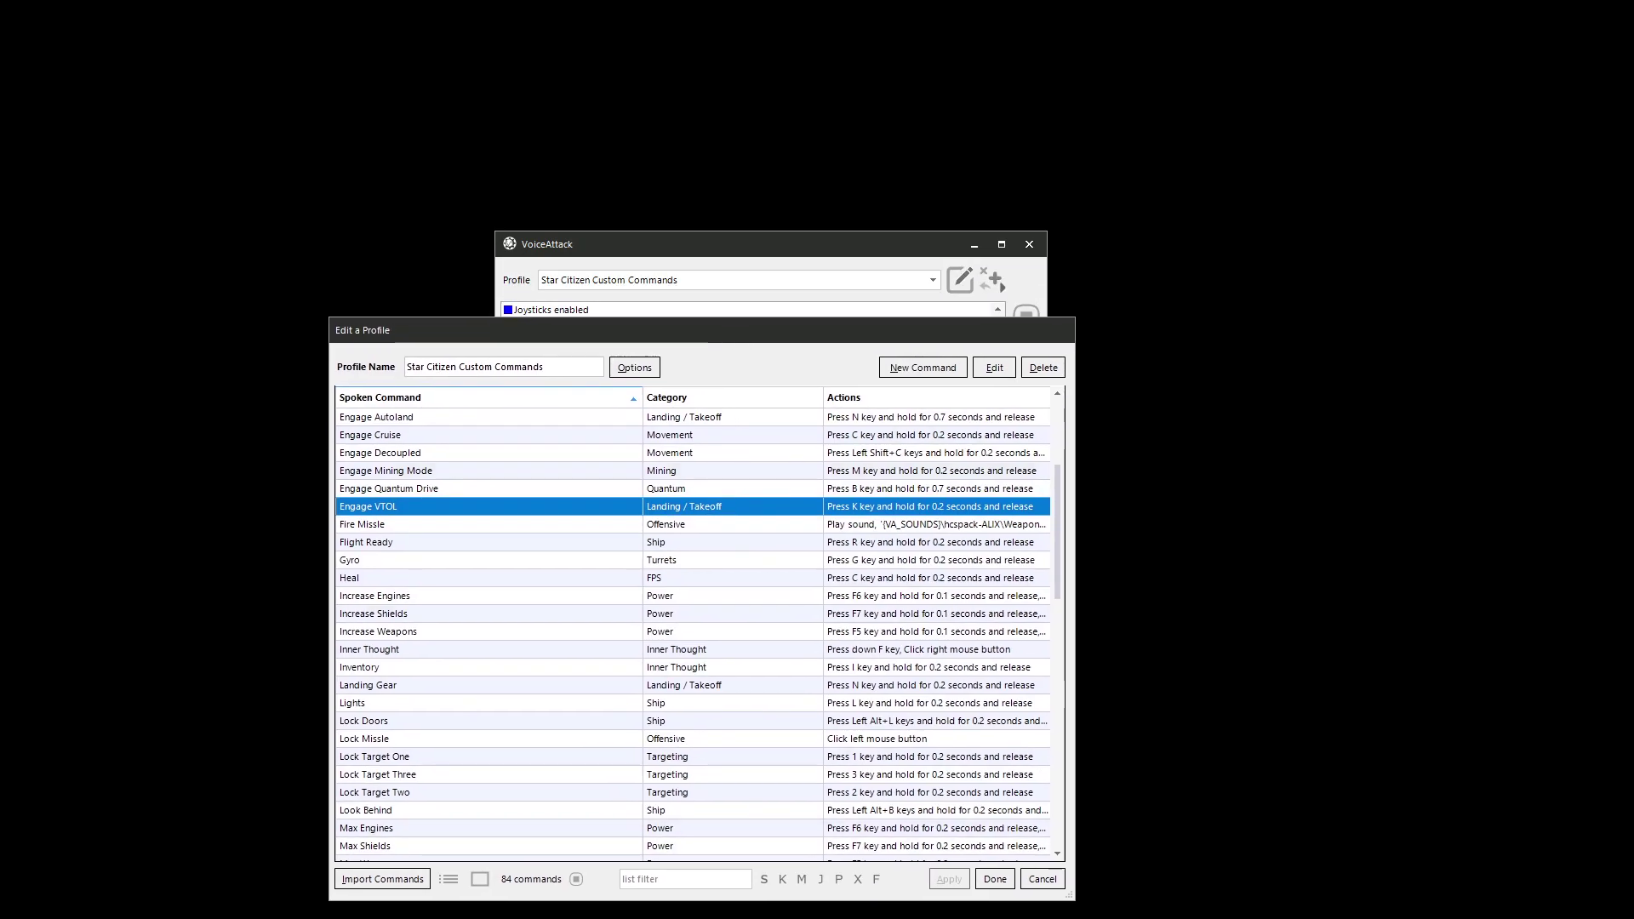
left_click(1042, 880)
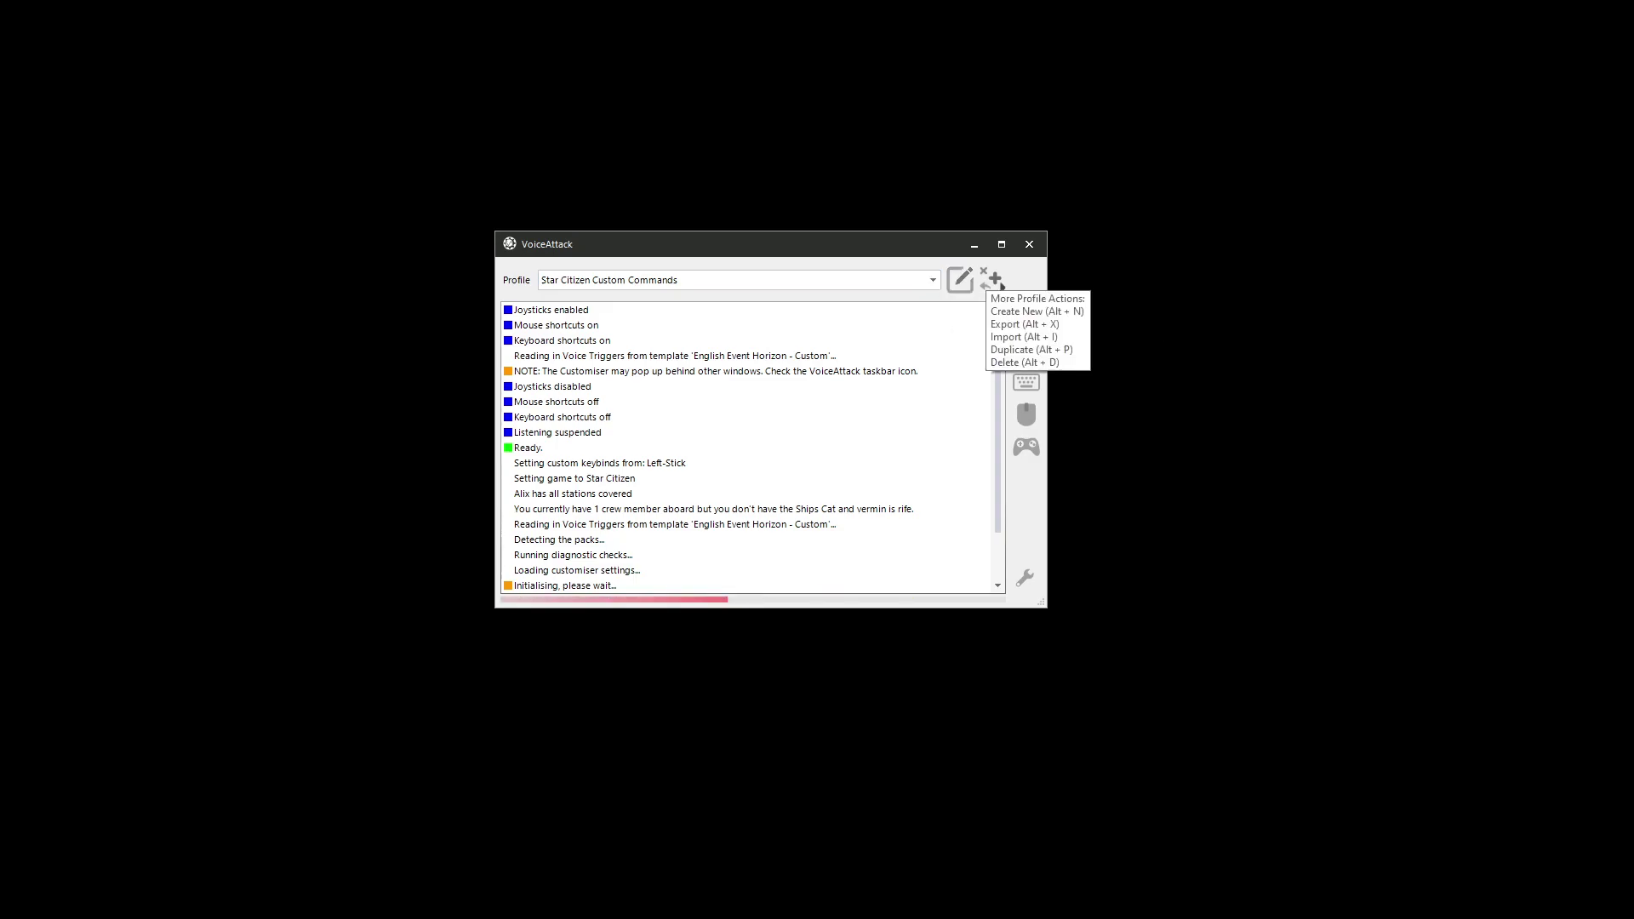
- Create a new profile named SC
left_click(994, 281)
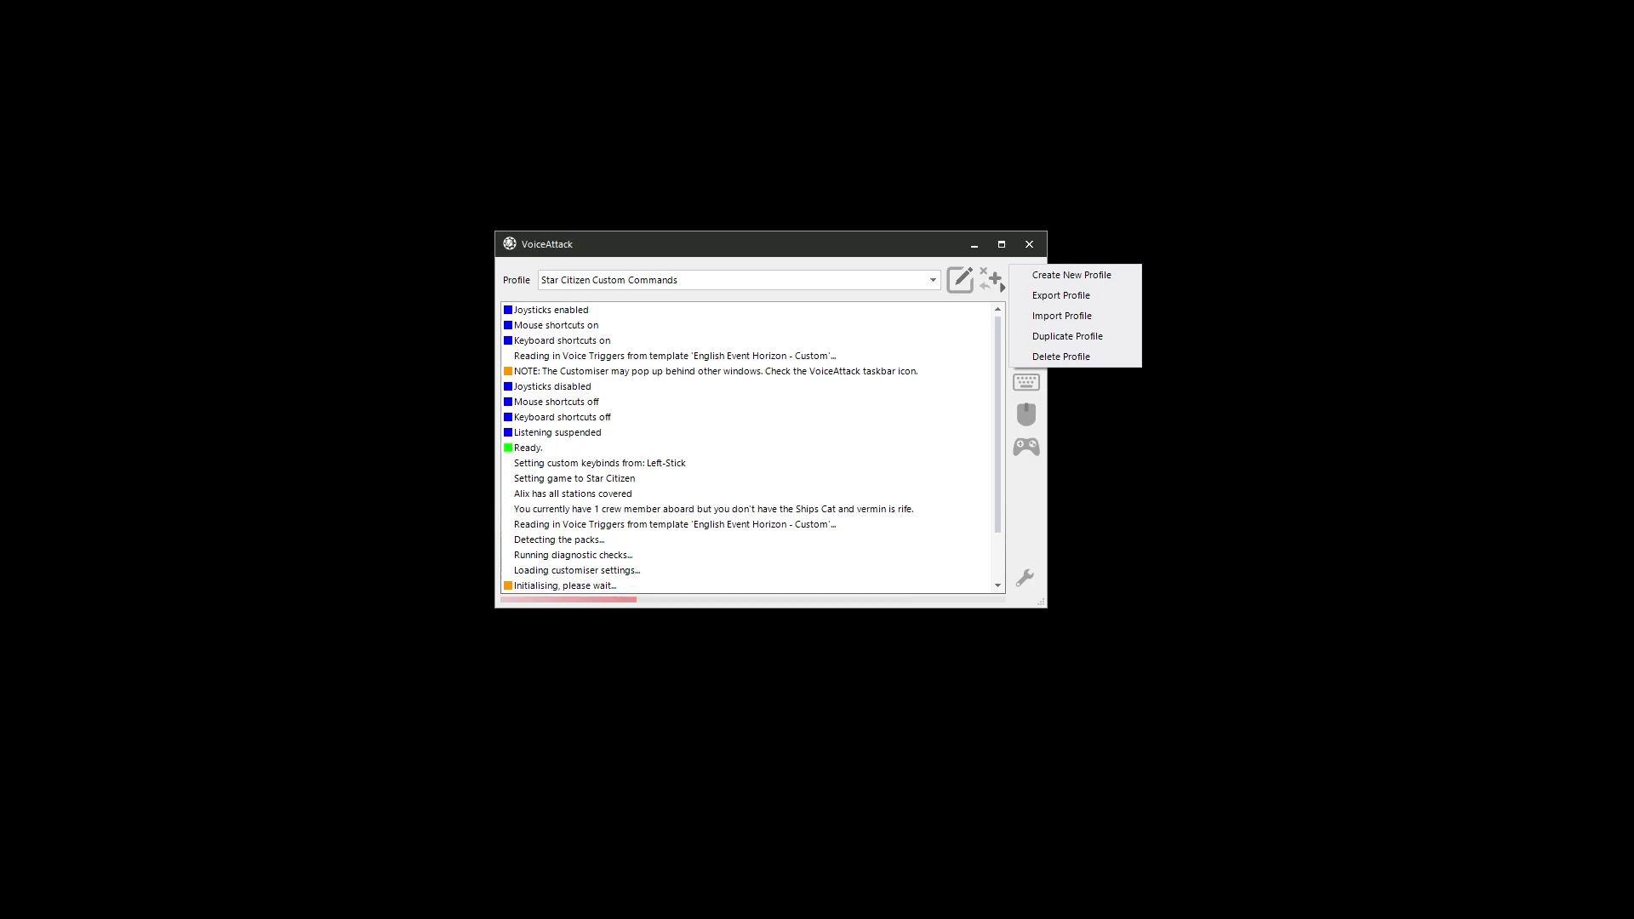
key("Escape")
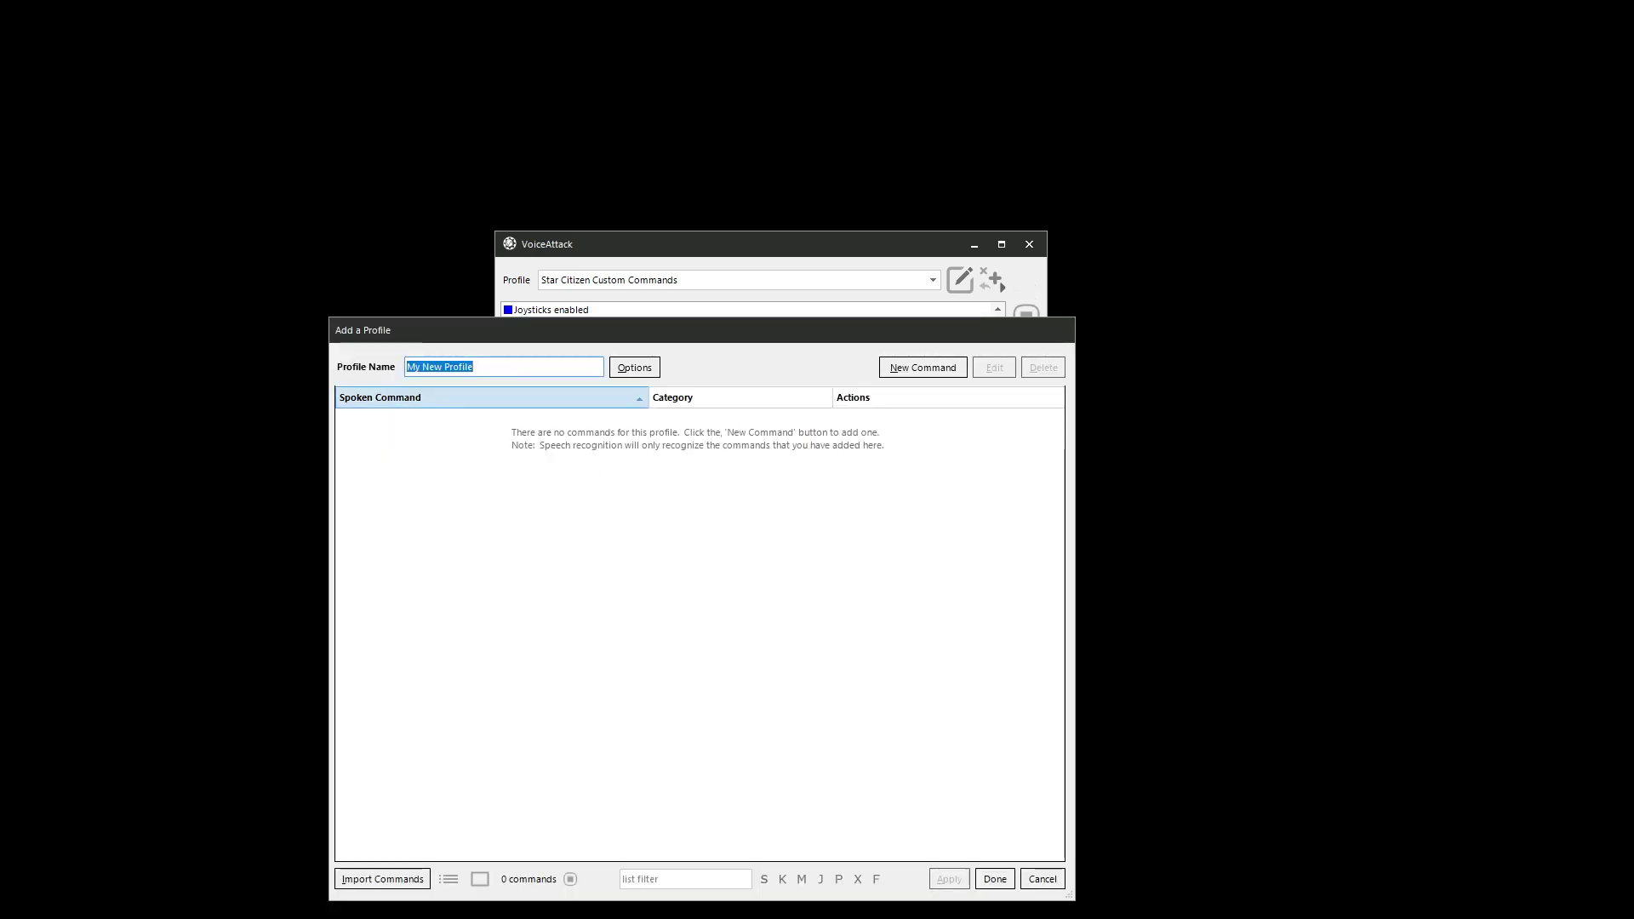
type("SC")
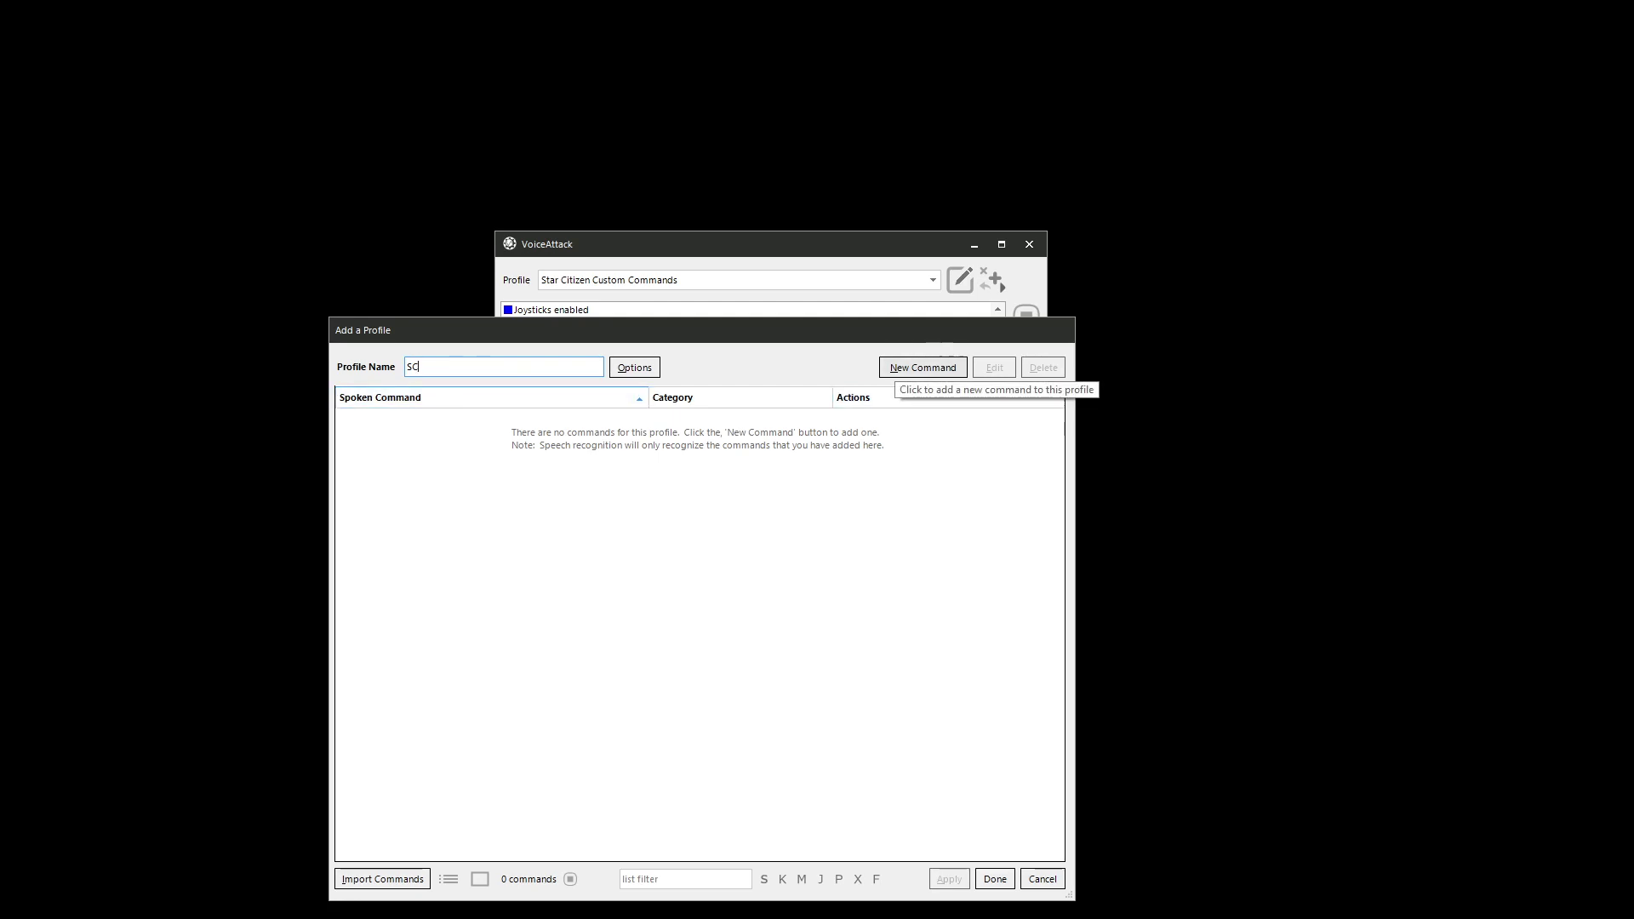
- Add a new command to the SC profile with the spoken phrase "Weapons 50; Shields 50"
left_click(923, 367)
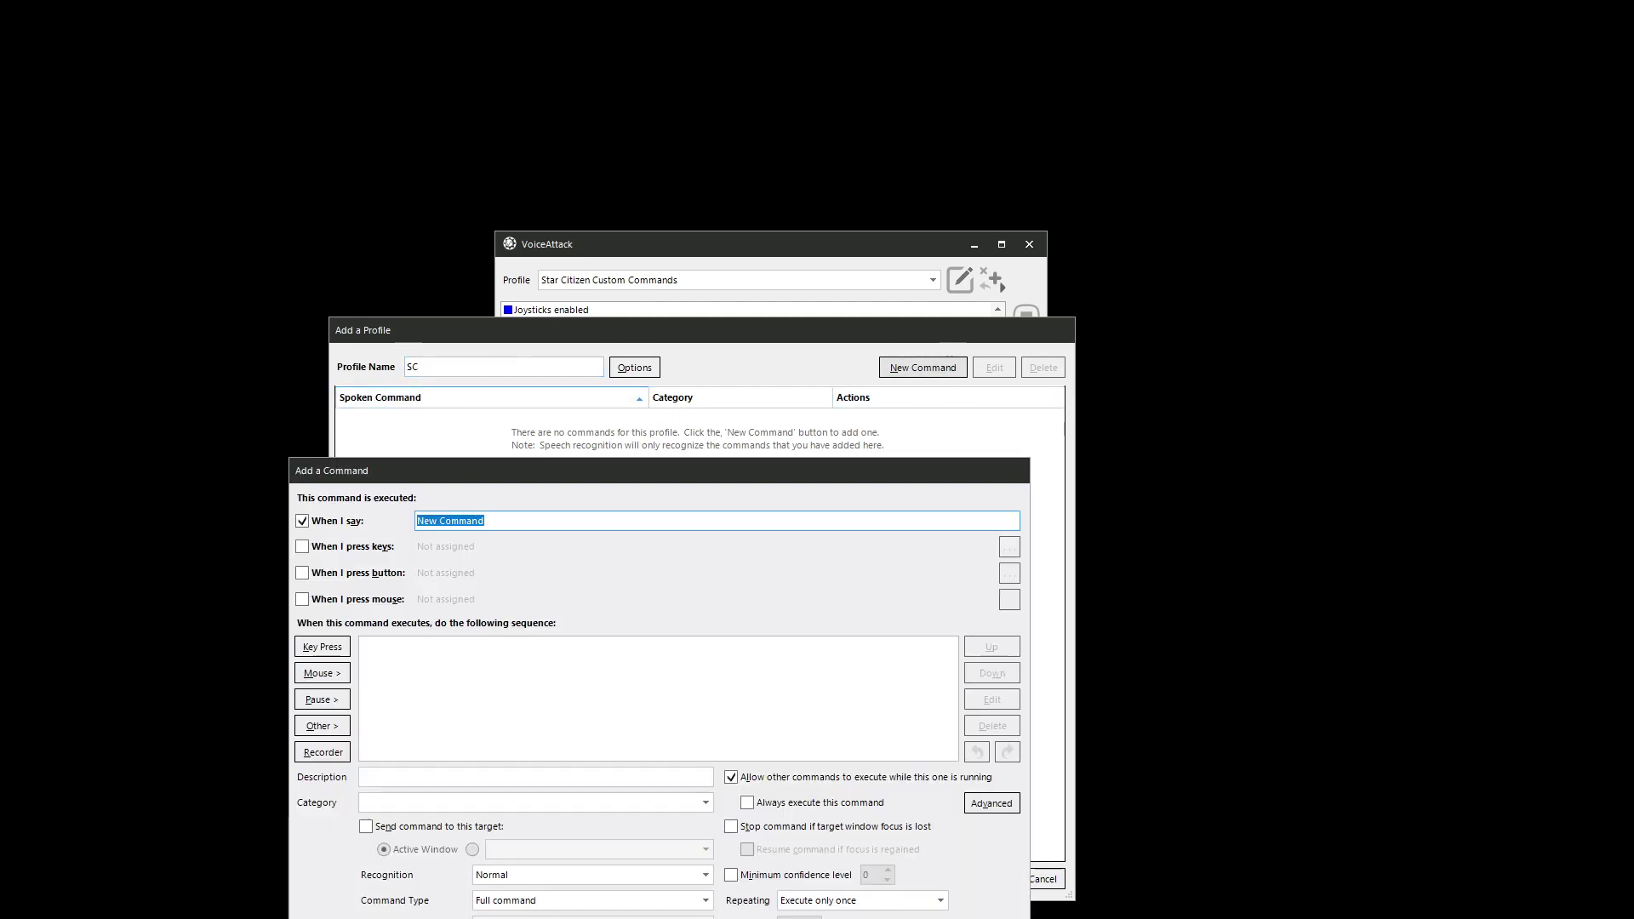
left_click_drag(685, 481, 764, 436)
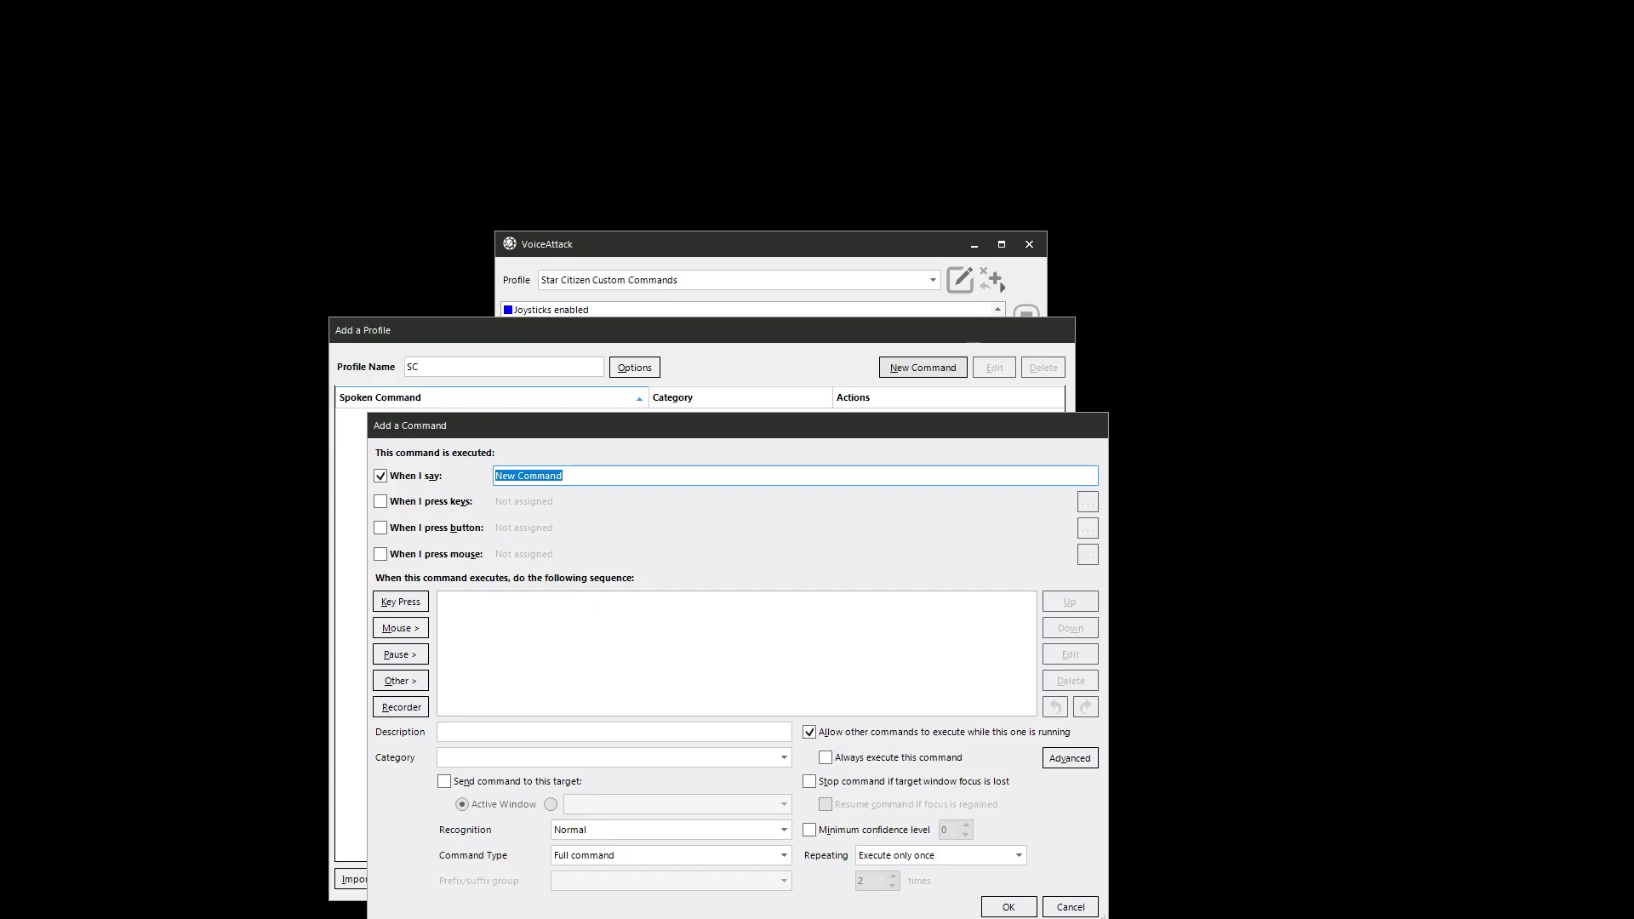
mouse_move(771, 429)
left_mouse_down()
mouse_move(769, 458)
mouse_move(793, 449)
mouse_move(773, 458)
left_mouse_up()
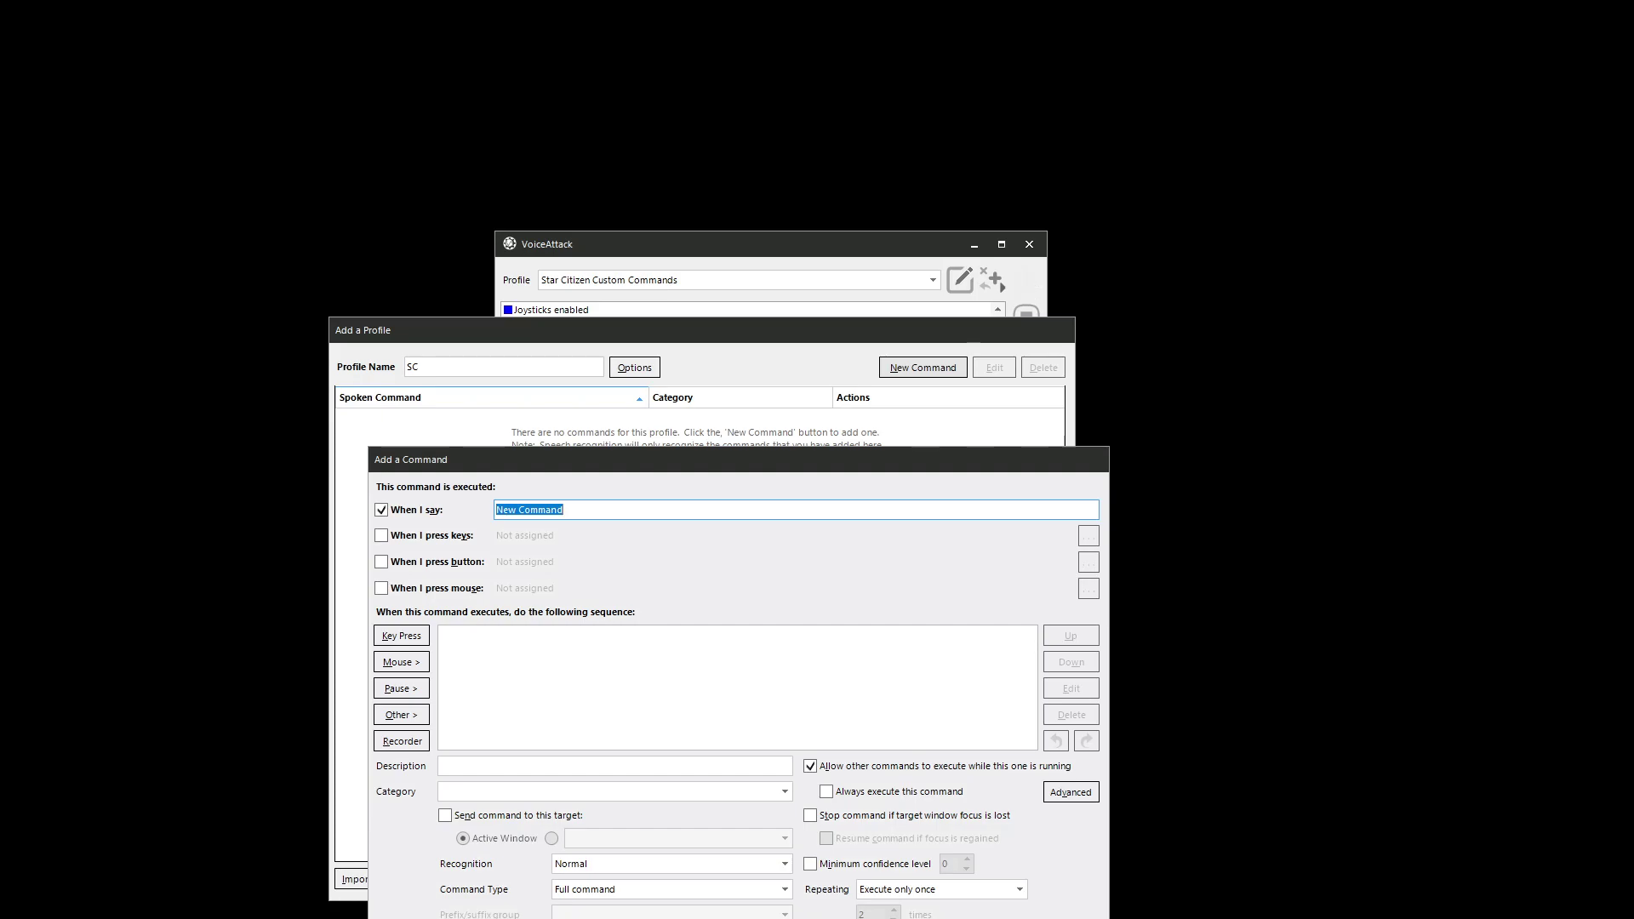
type("Weapons 50; Shields 50")
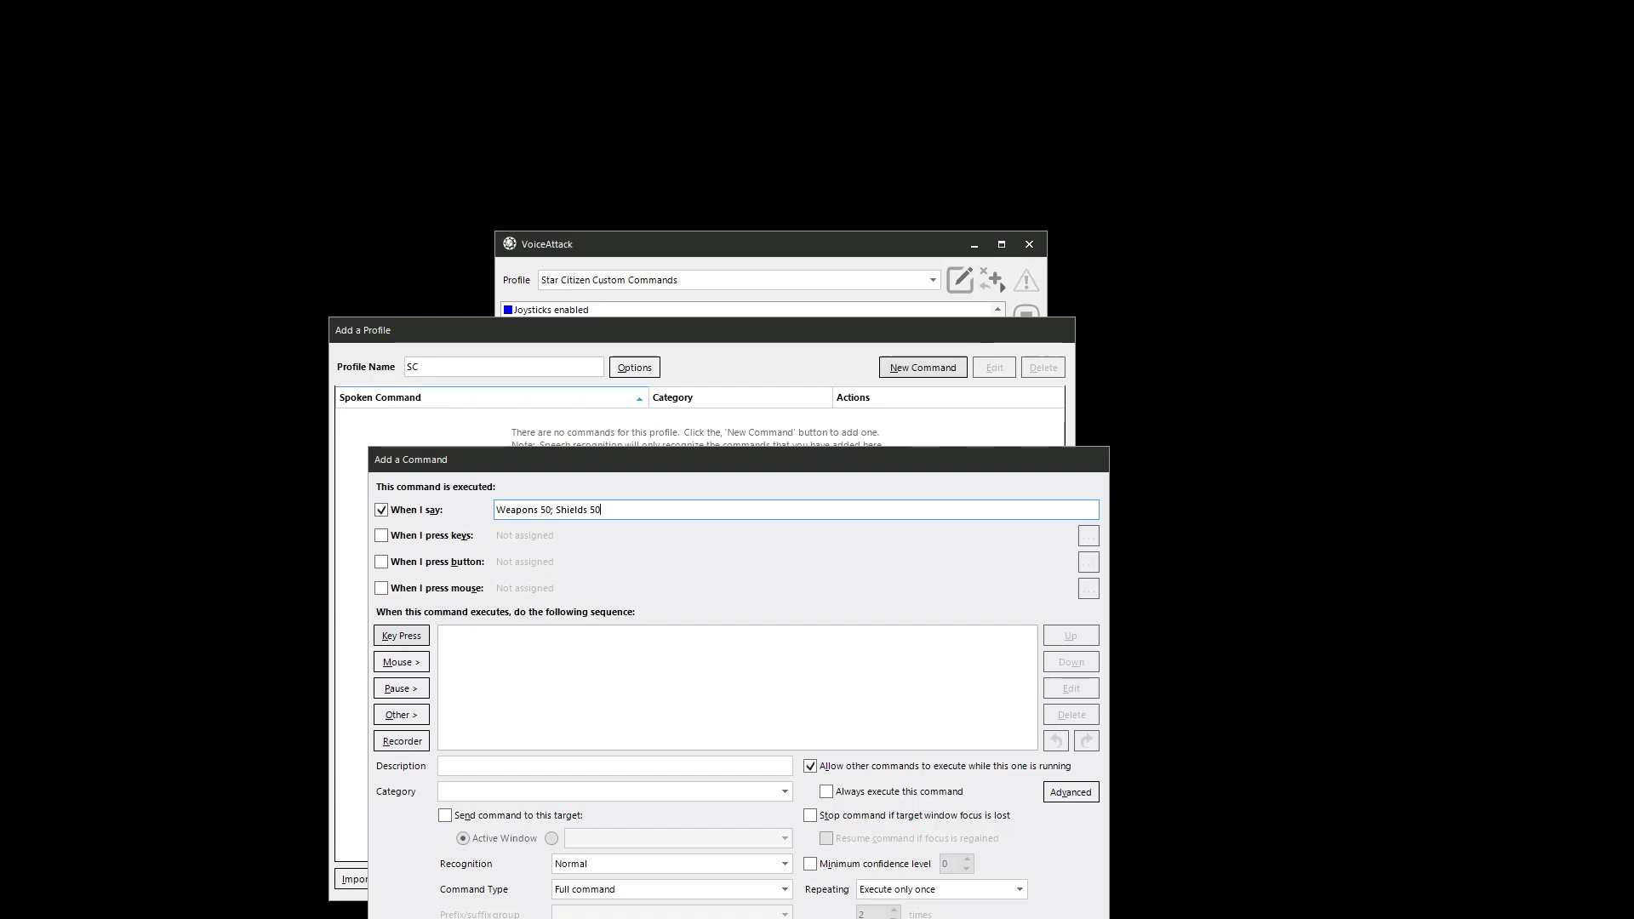
- Add four key presses to the command sequence in the order F5, F7, F5, F7, each held for 0.2 seconds and released
left_click(401, 636)
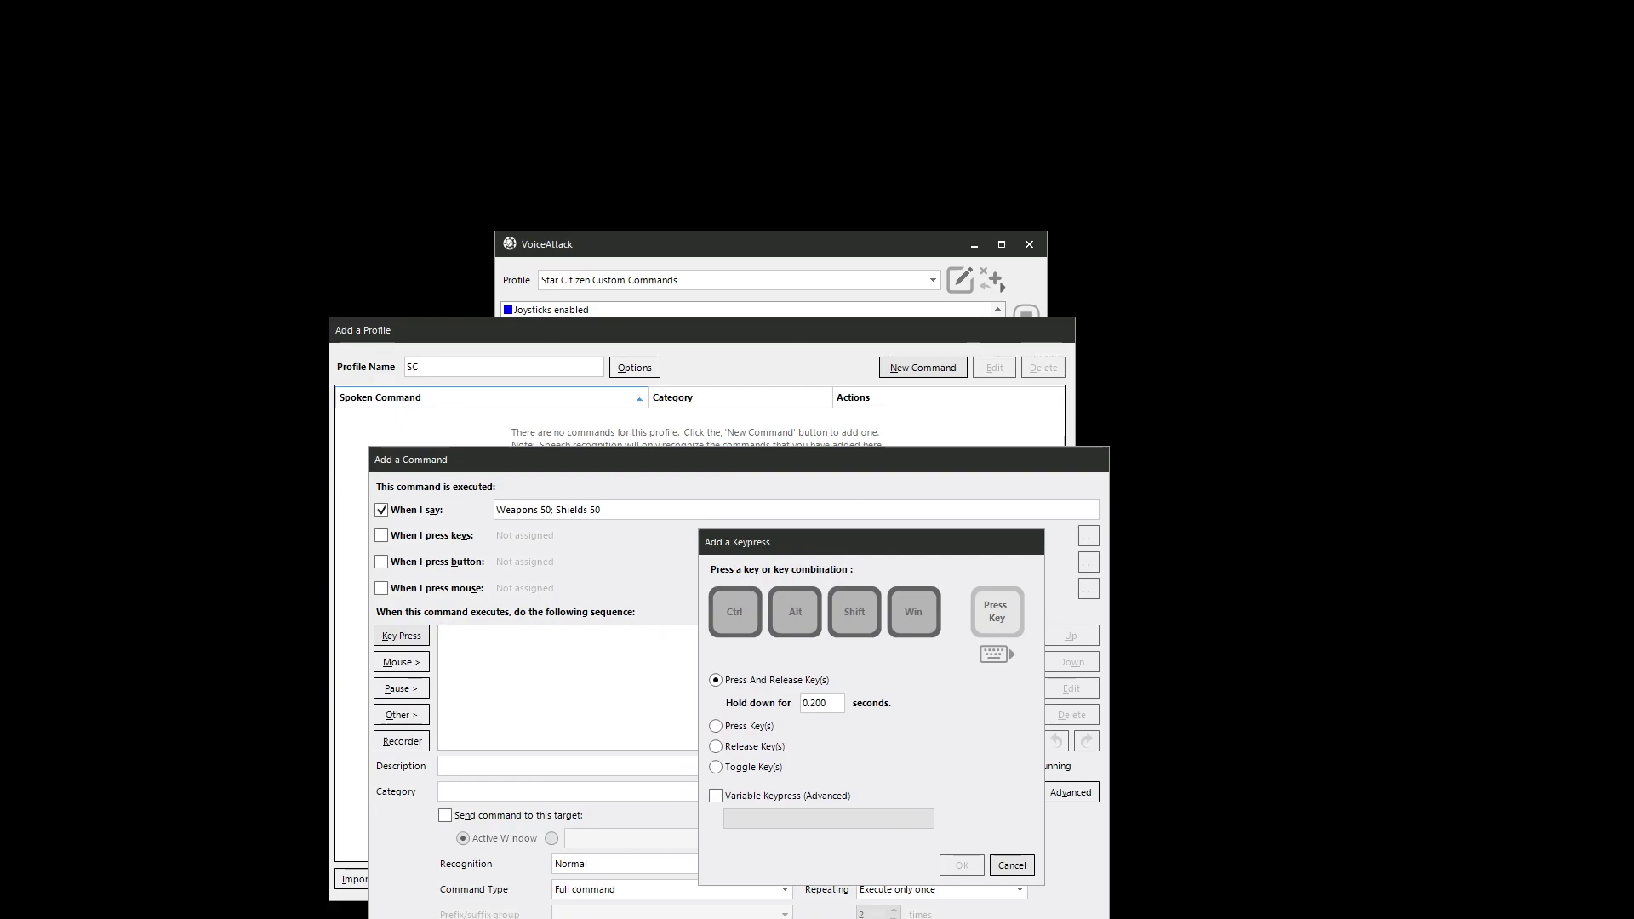
key("F5")
key("Return")
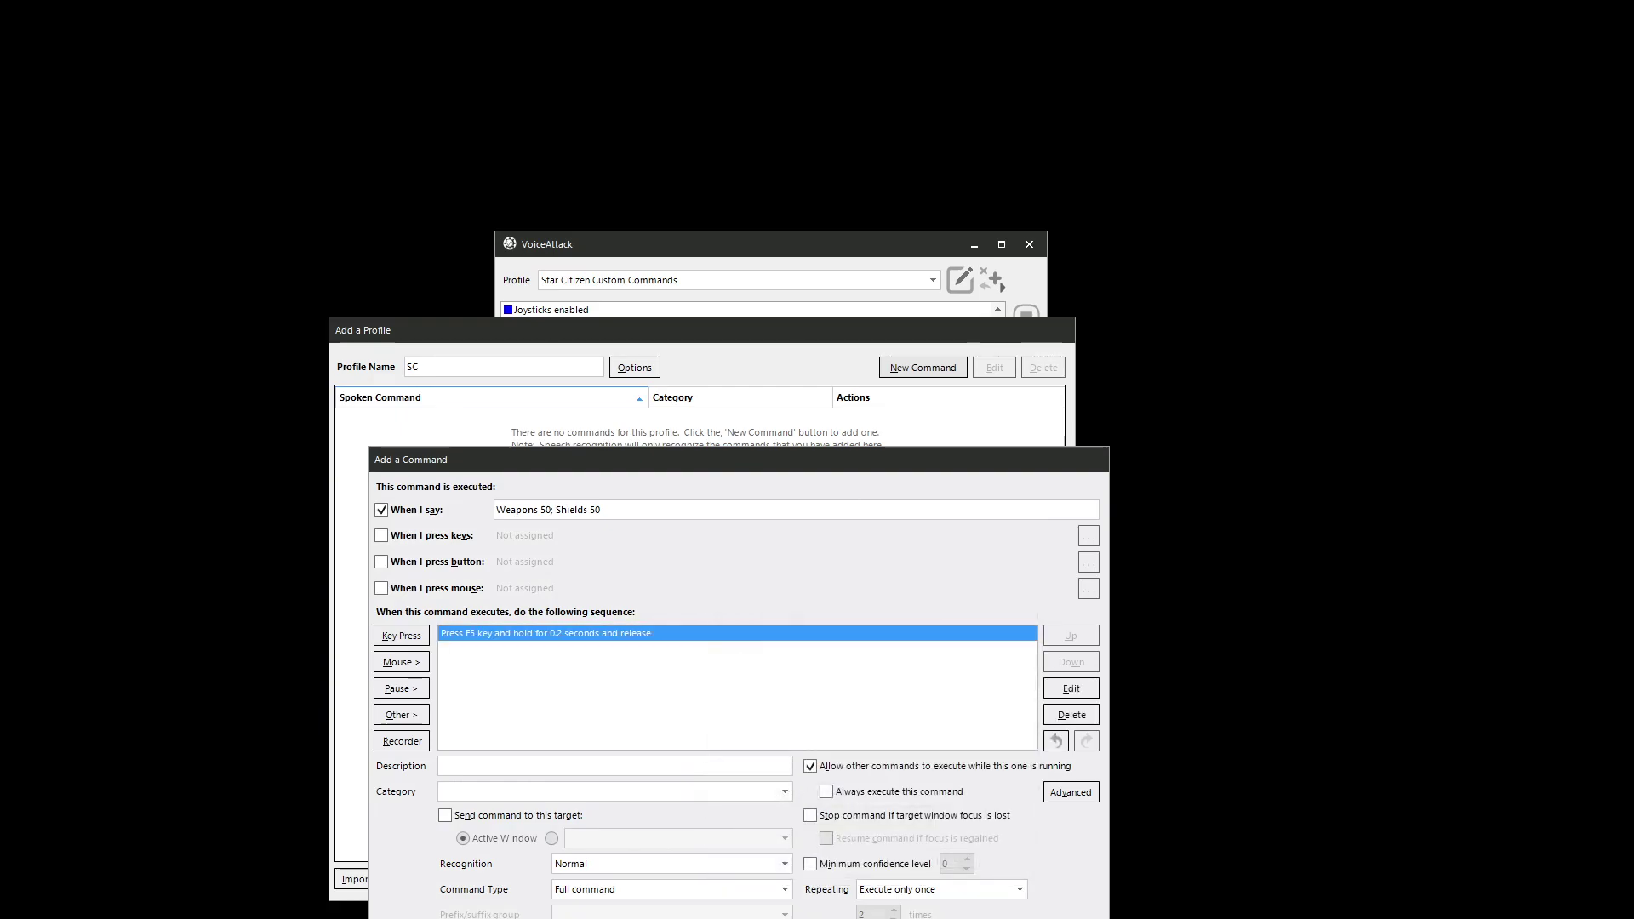
key("alt+k")
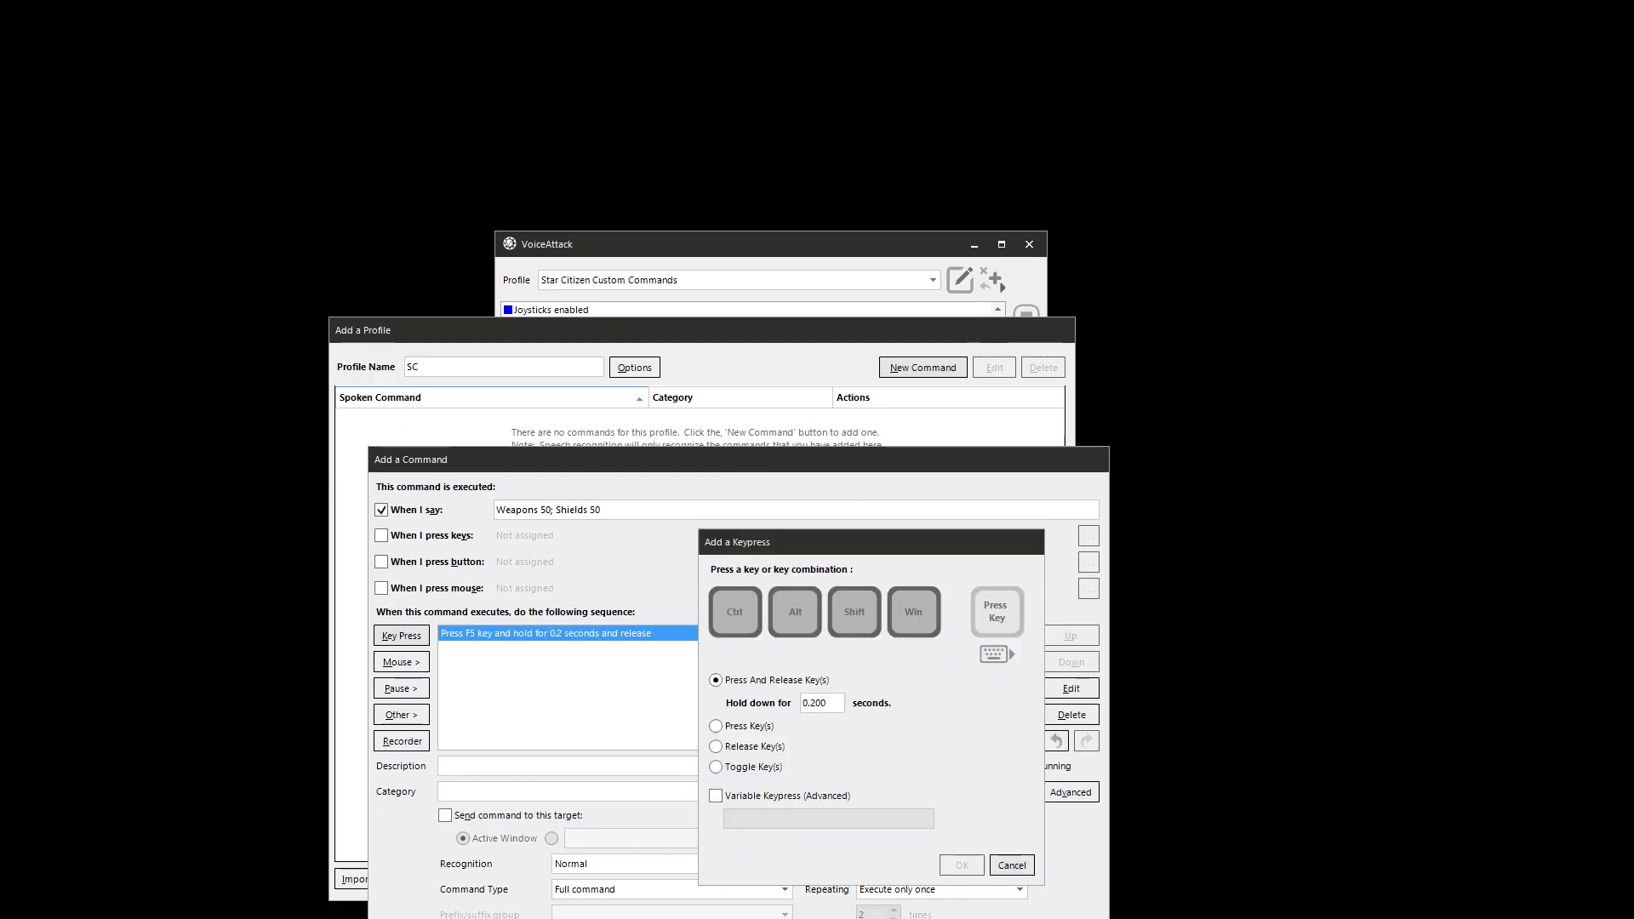
key("F7")
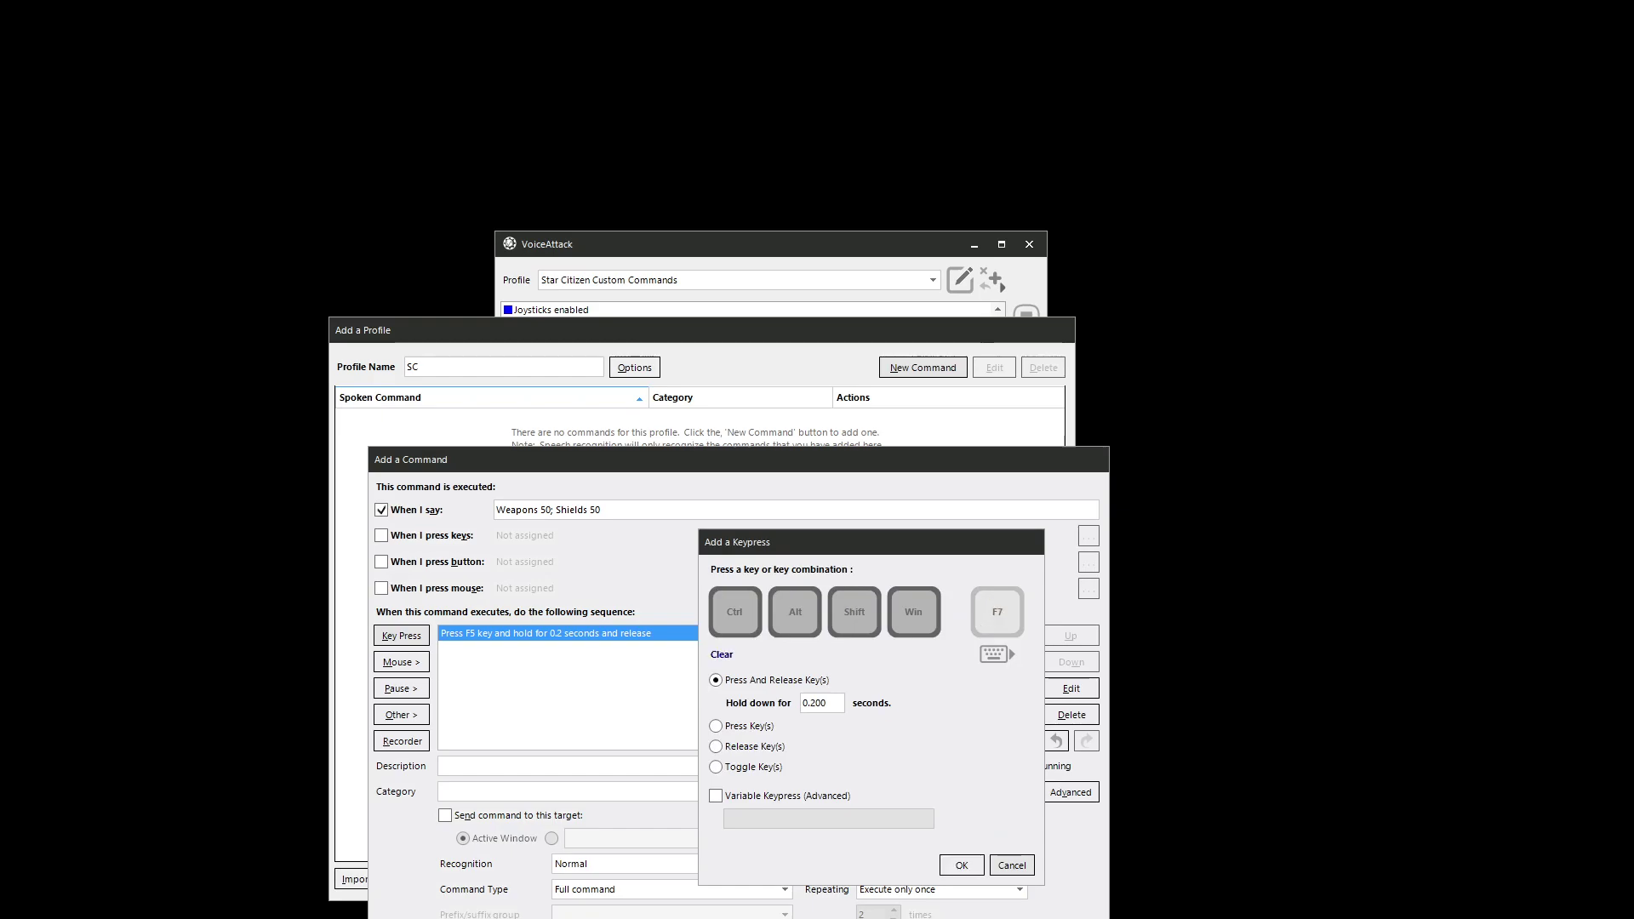
key("Return")
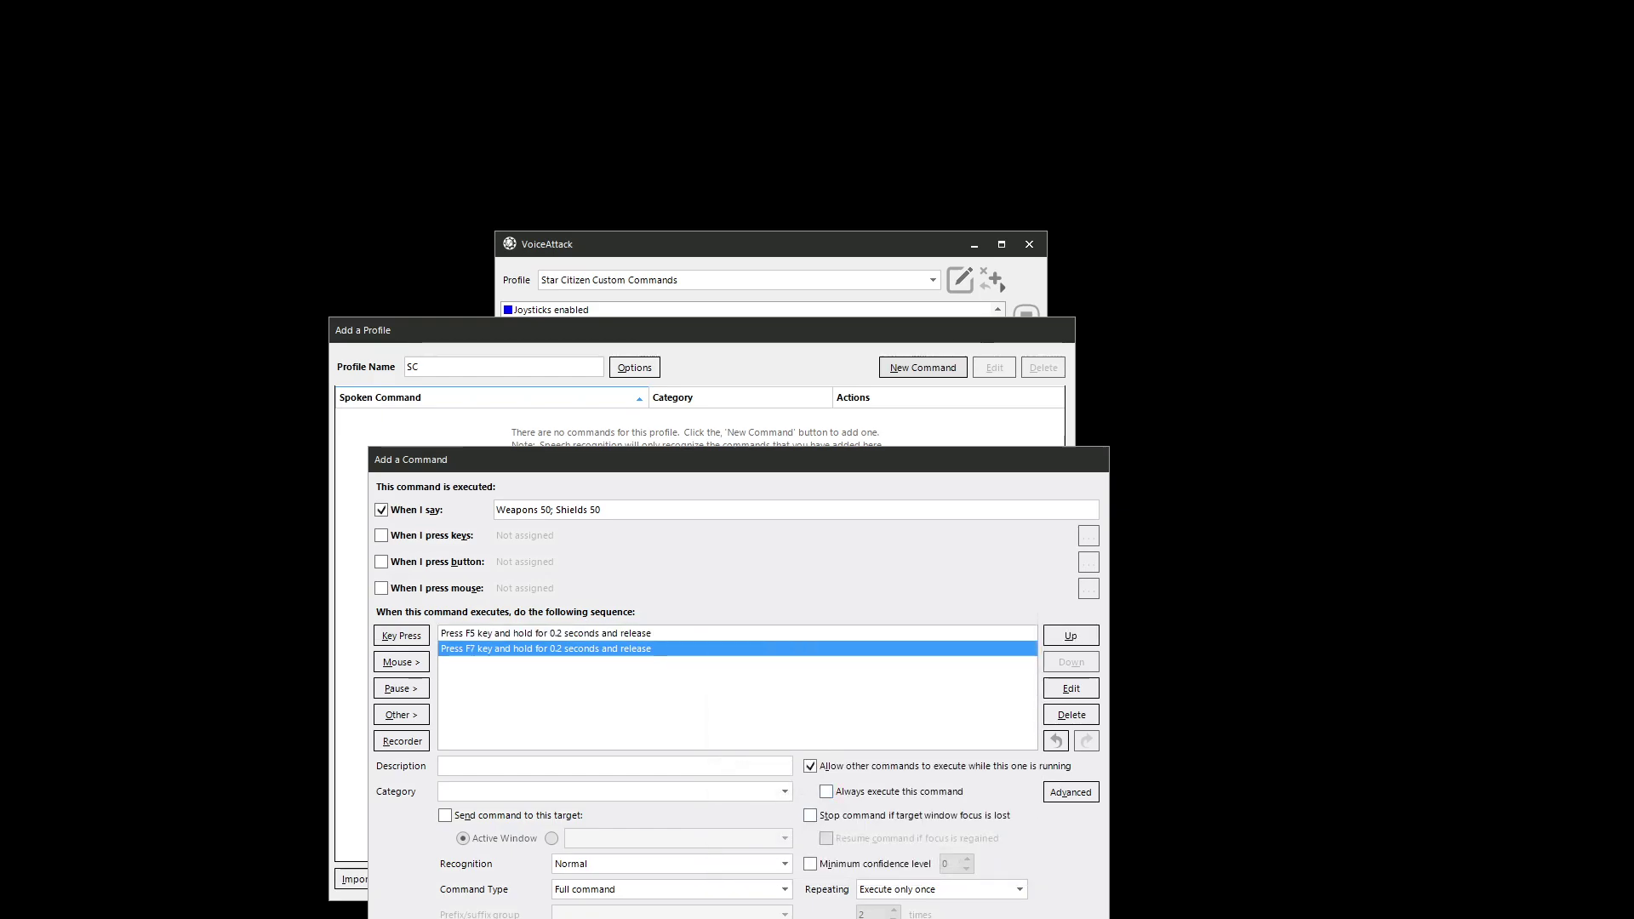
key("alt+k")
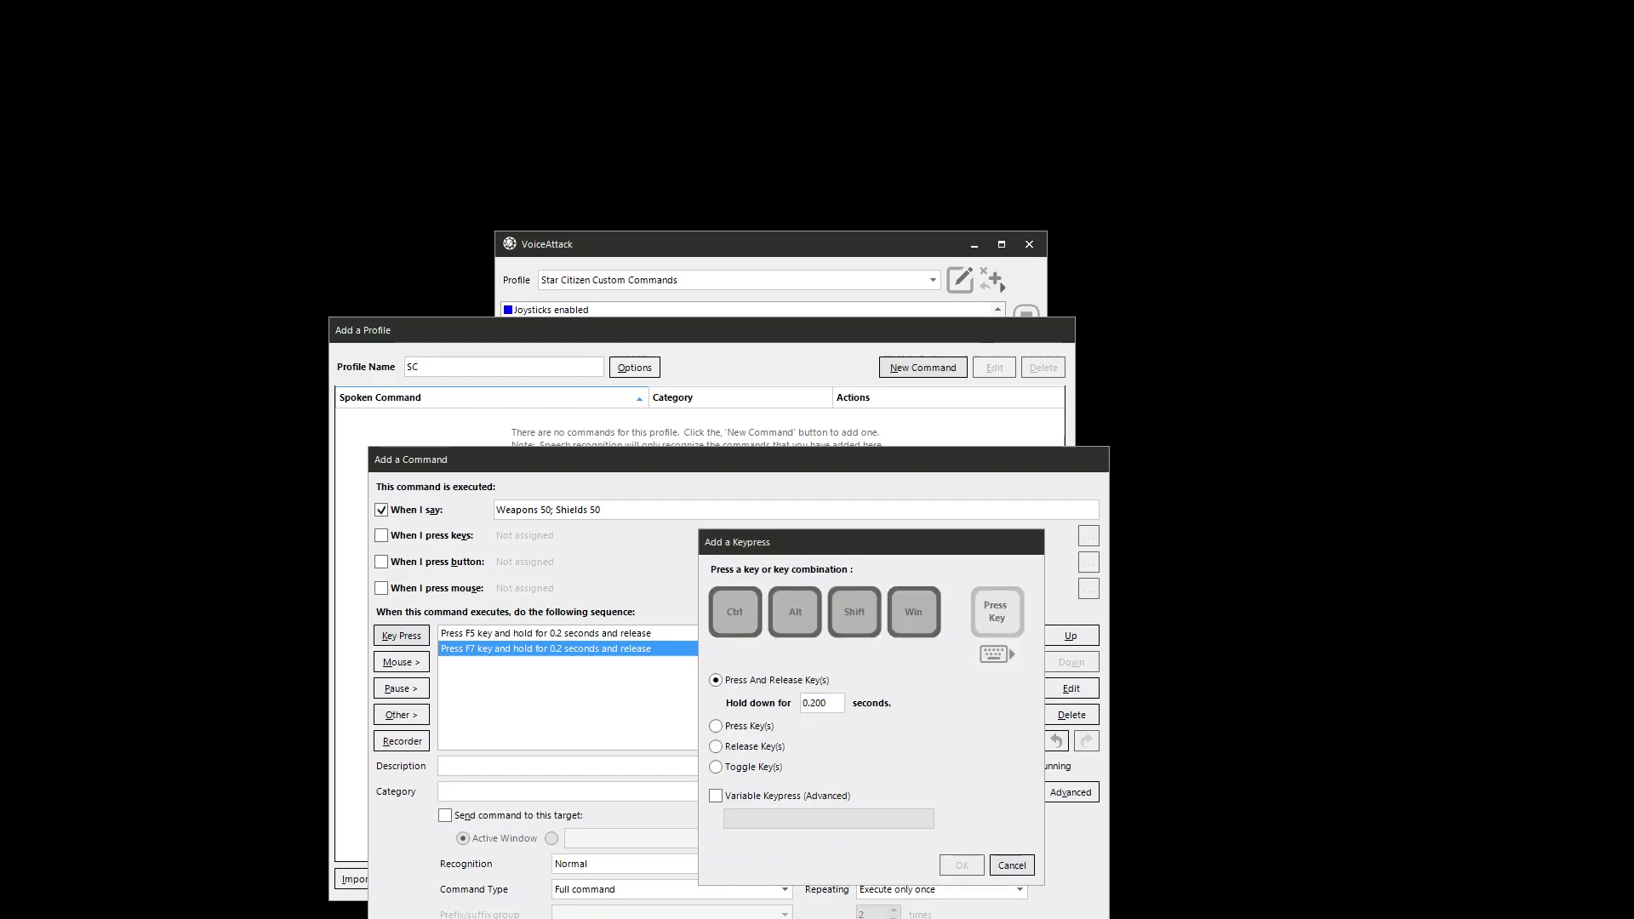
key("F5")
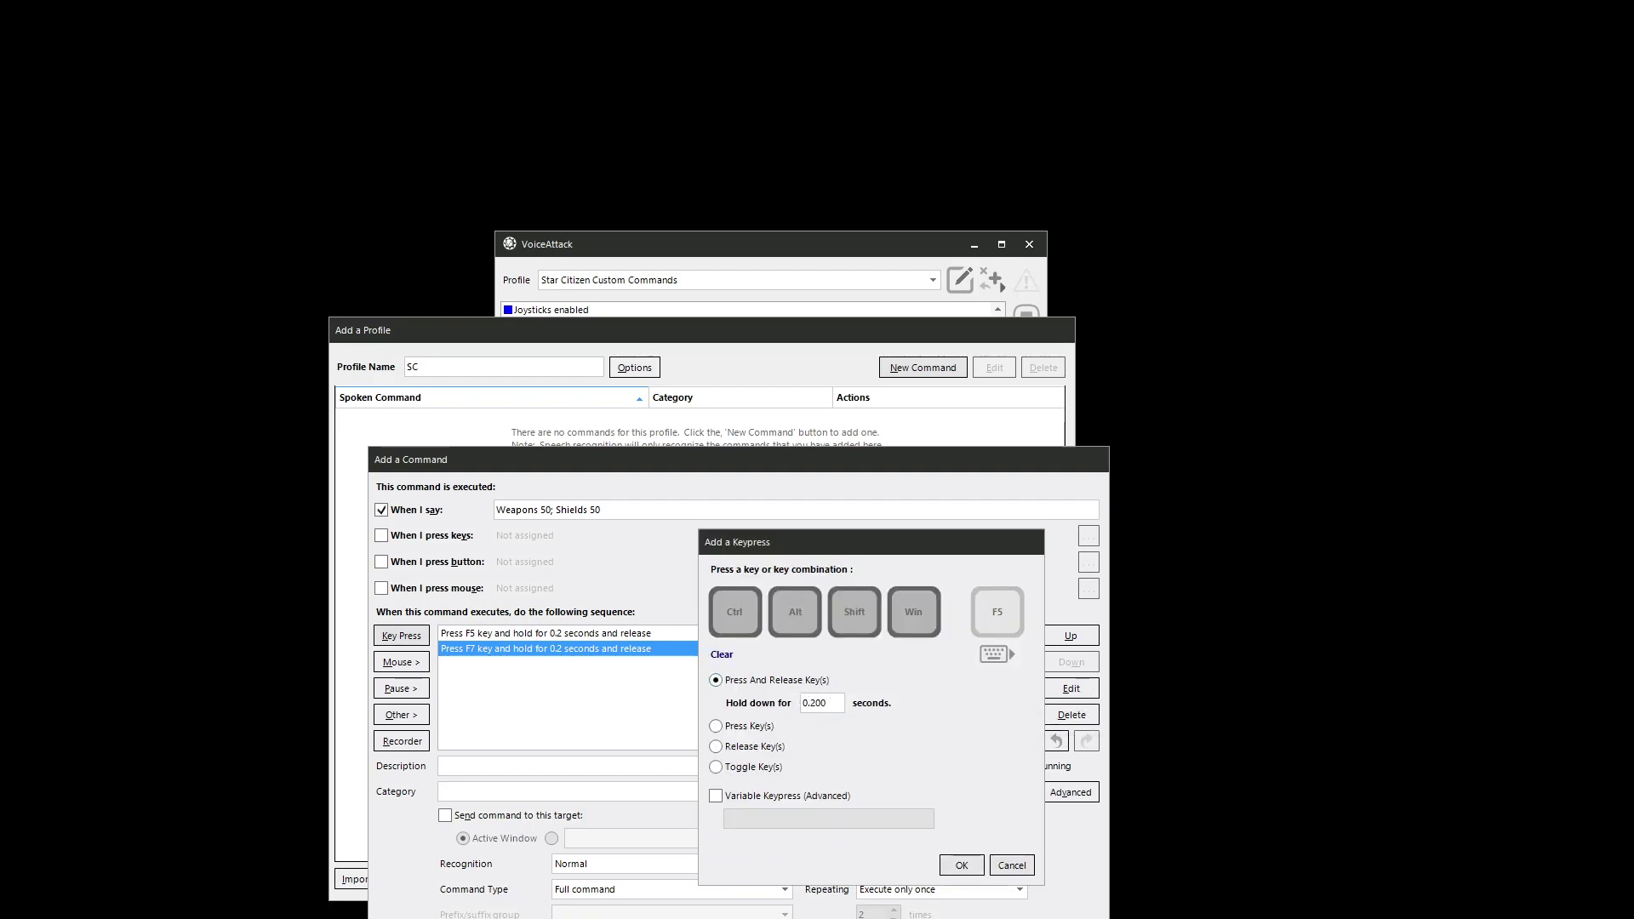
key("Return")
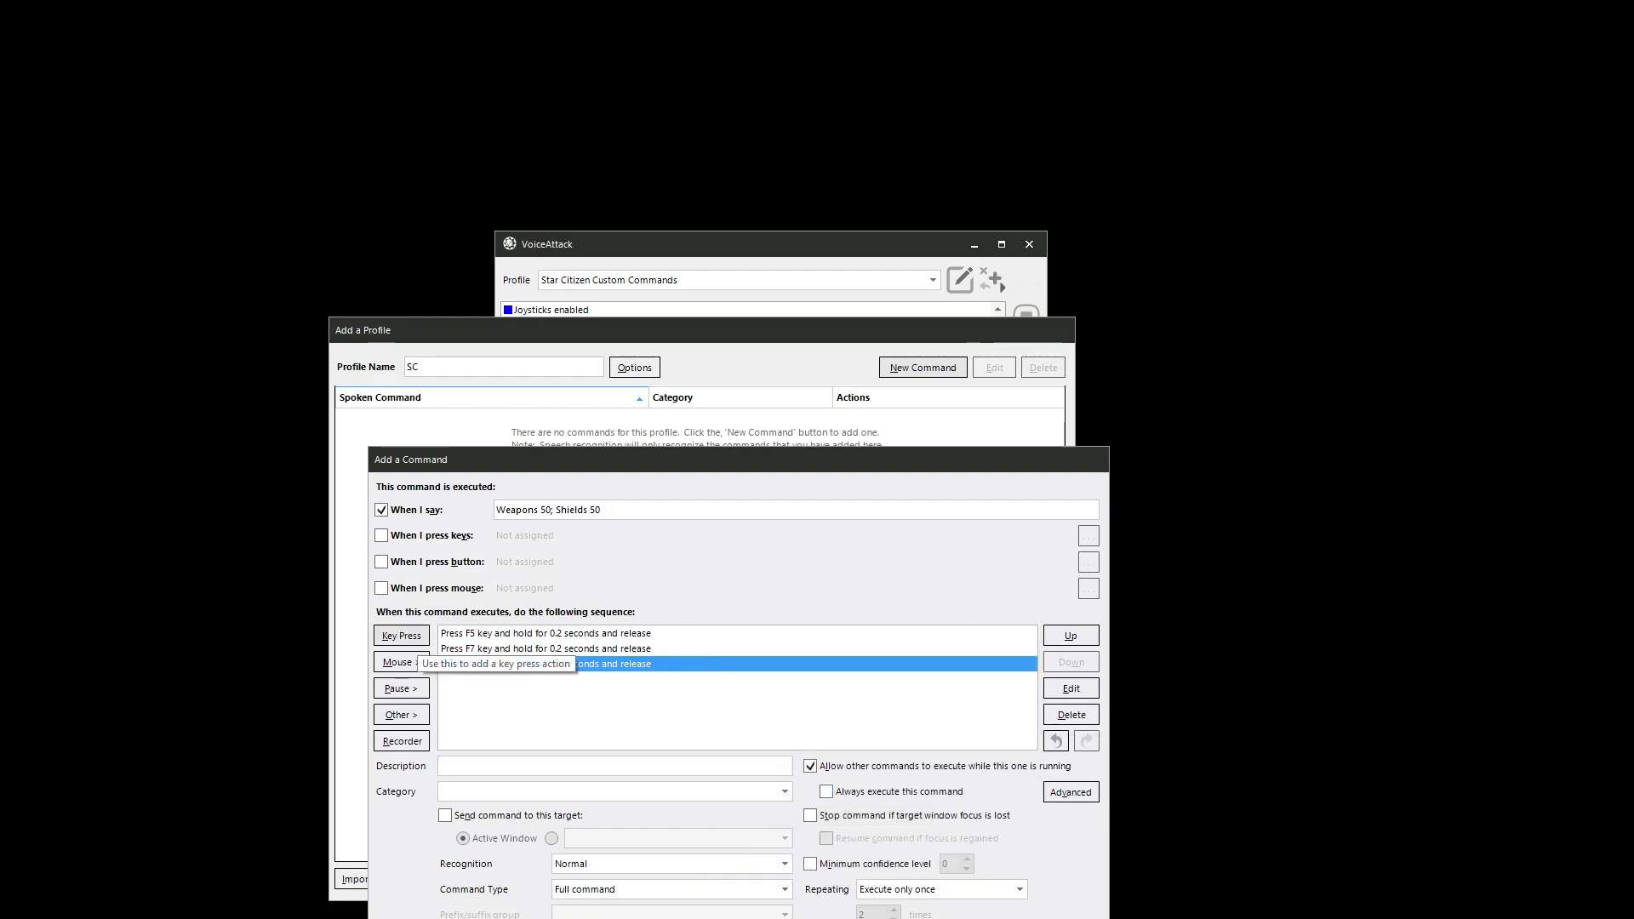
key("alt+k")
key("F7")
key("Return")
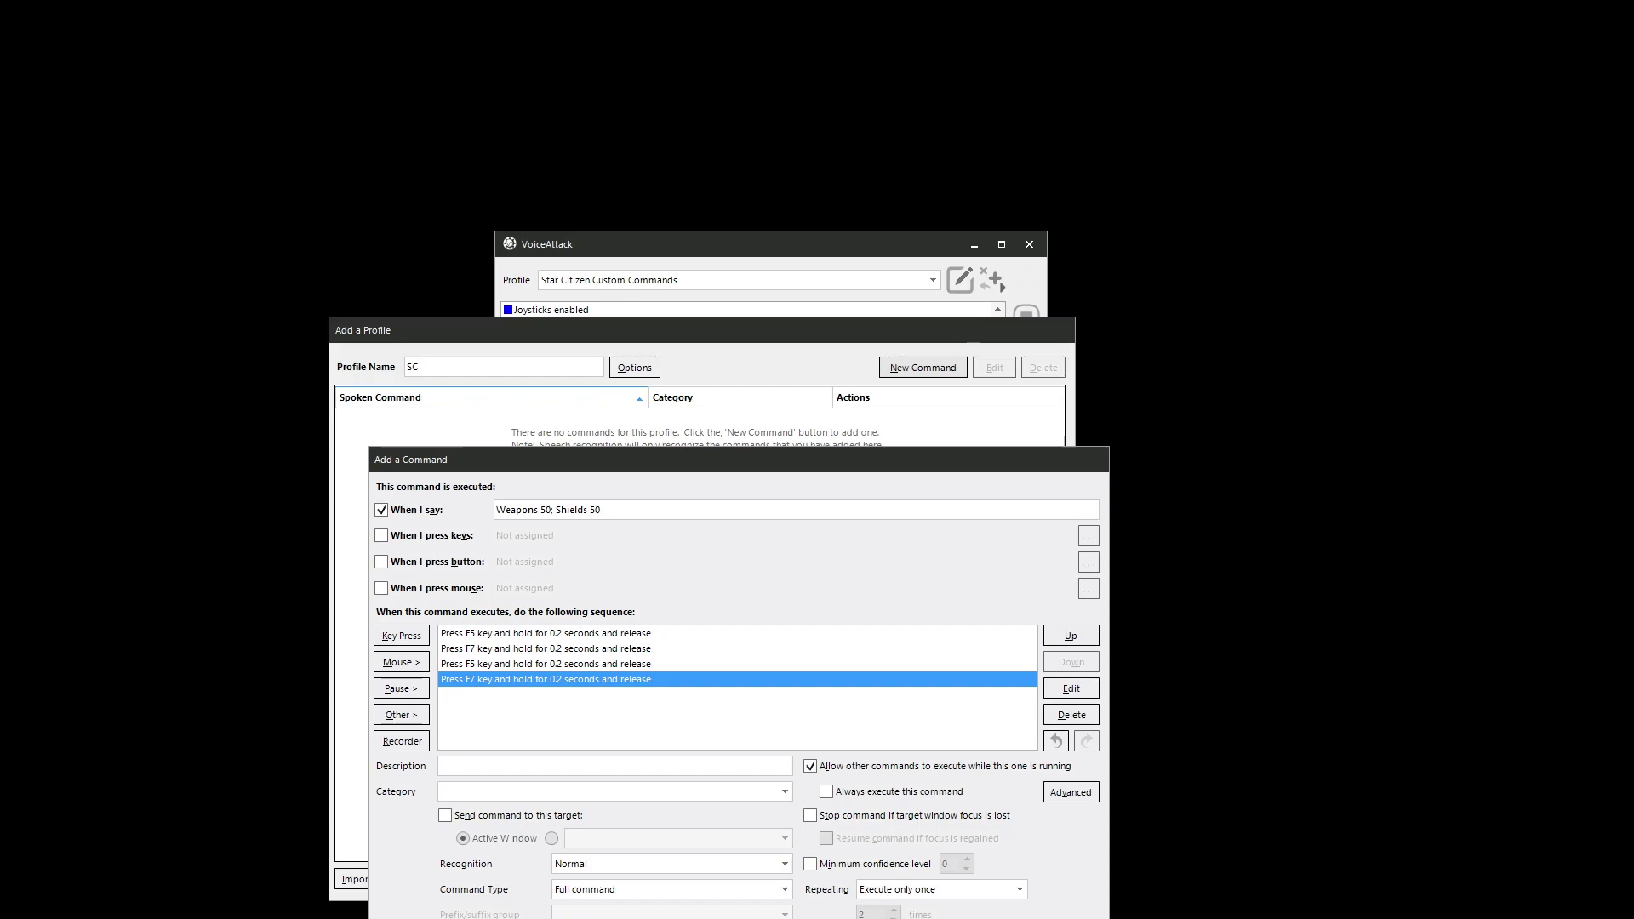
- Start a Play a Sound action for the command and bring its settings window into view
left_click(401, 714)
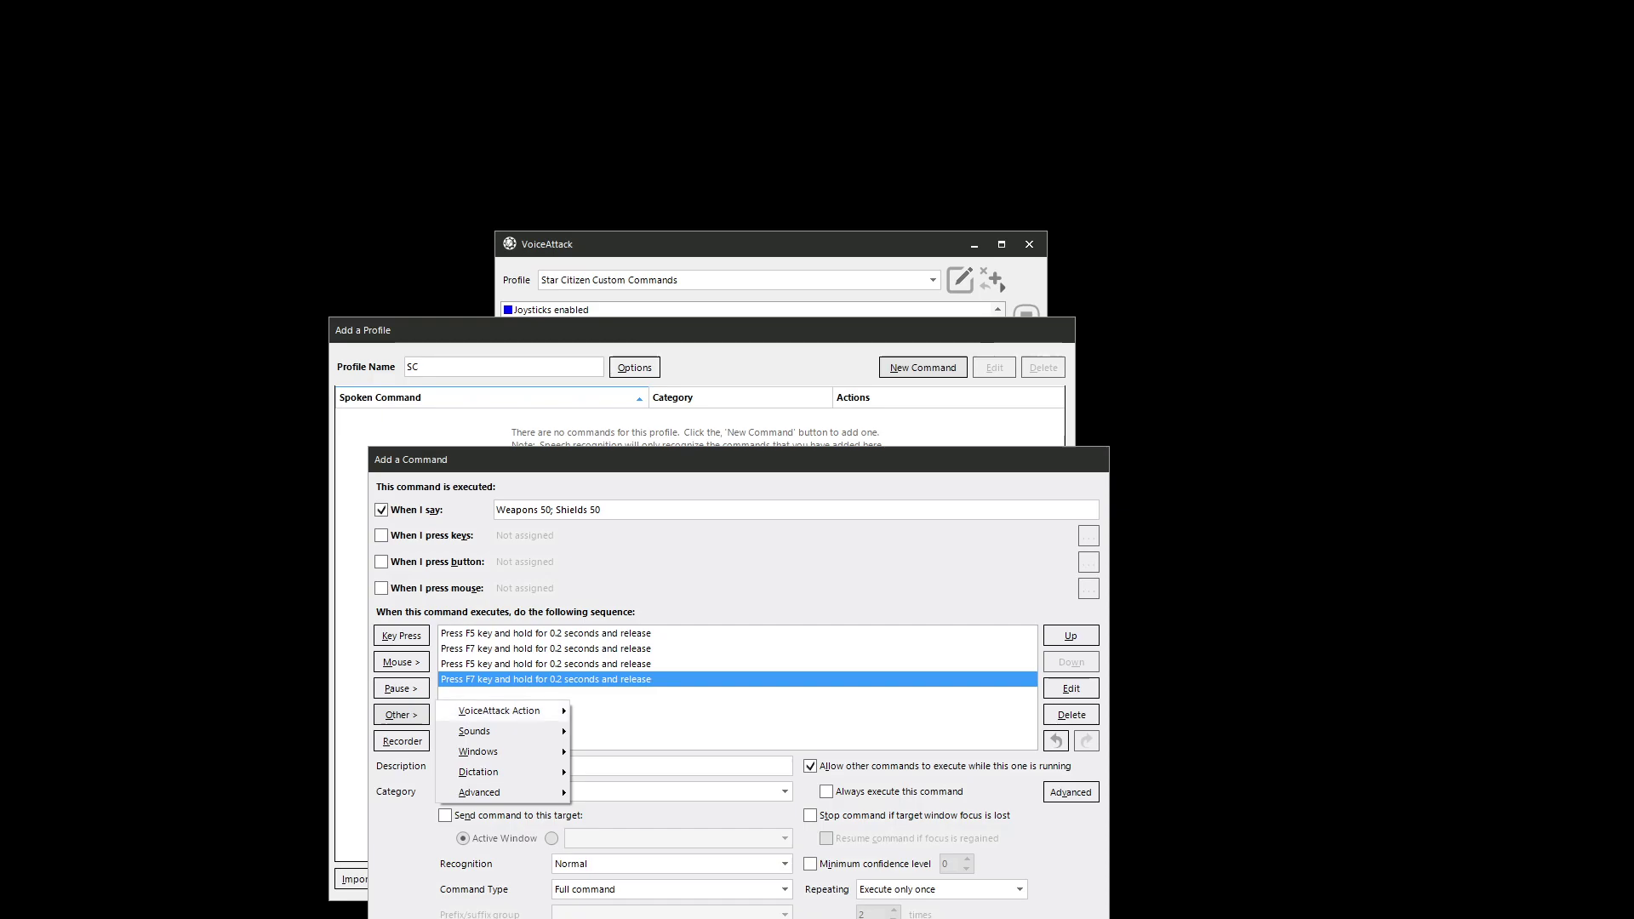
mouse_move(494, 732)
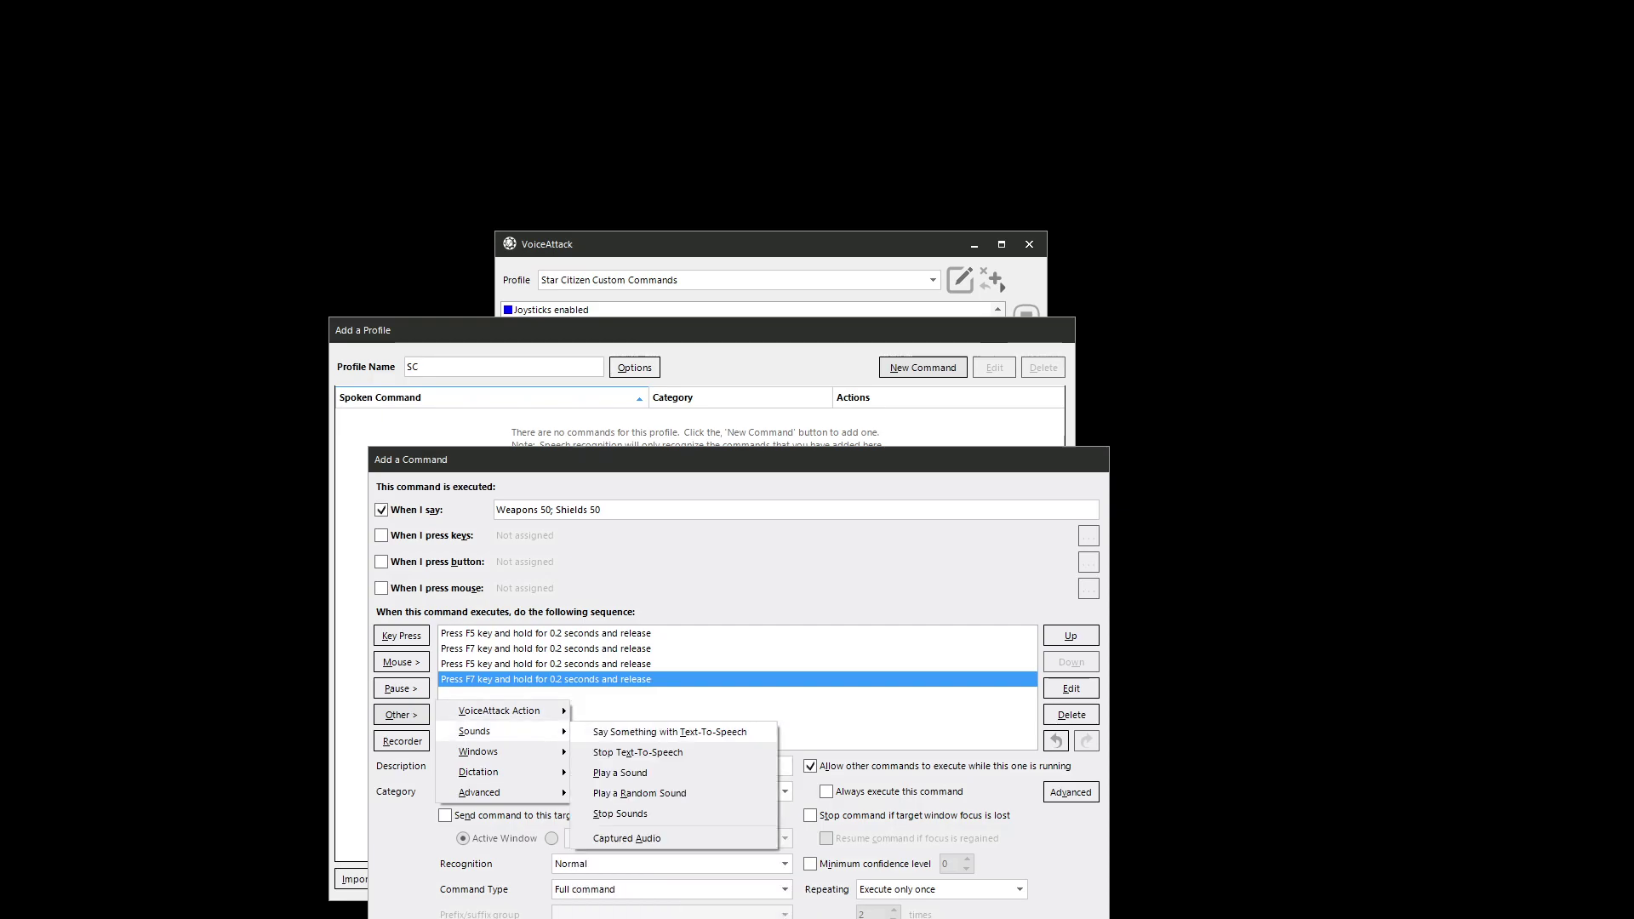
left_click(621, 773)
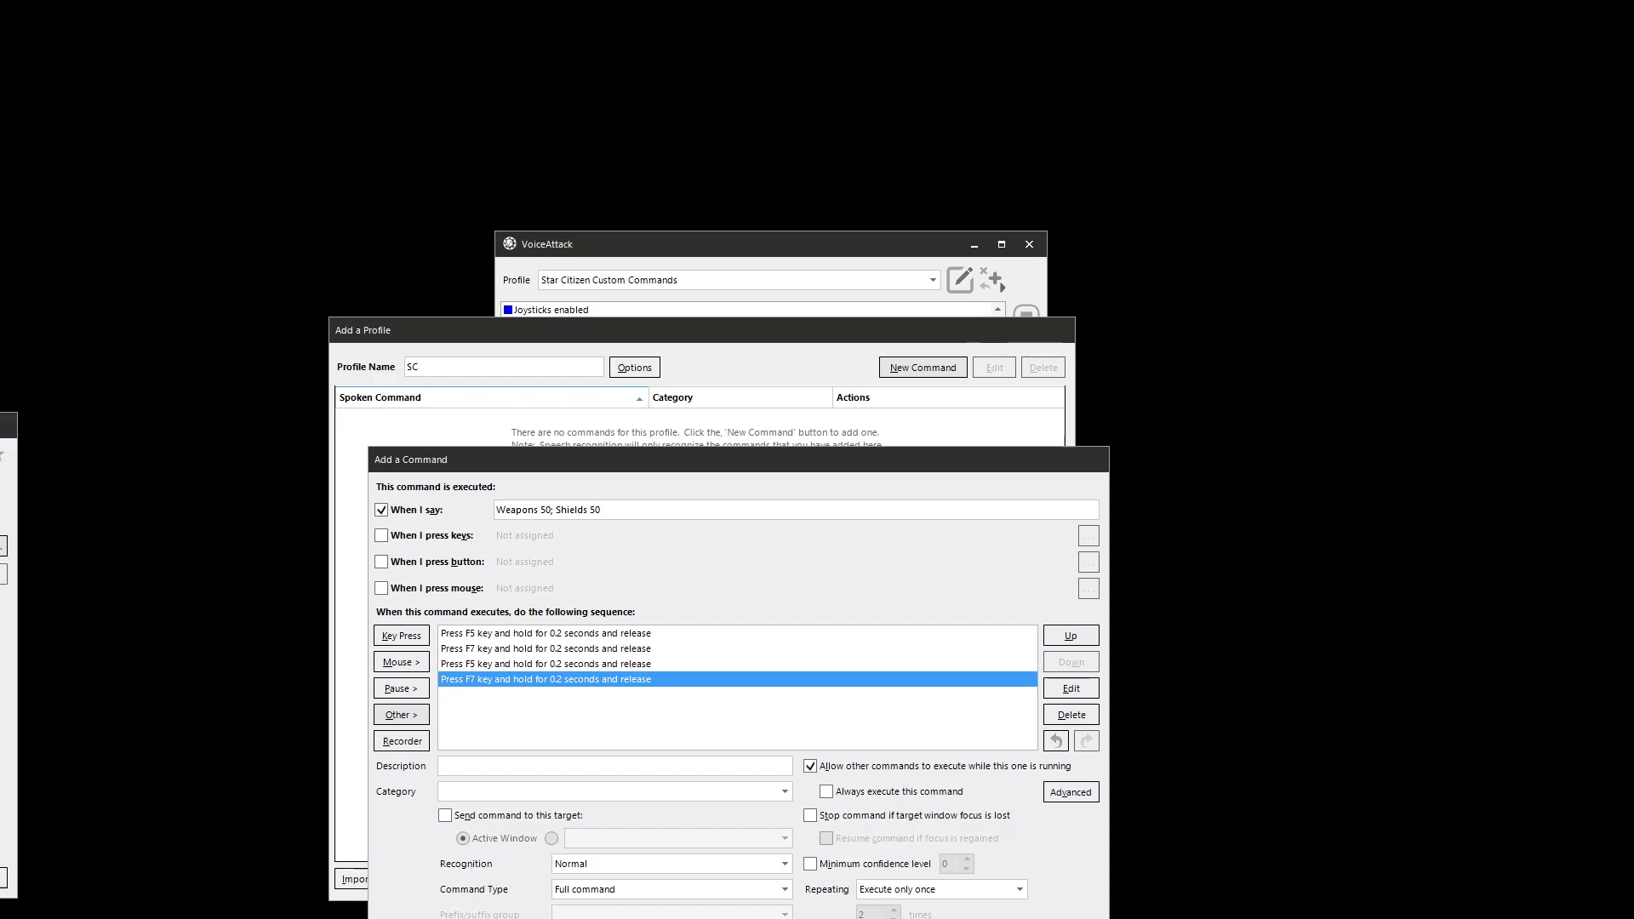
left_click_drag(68, 410, 720, 433)
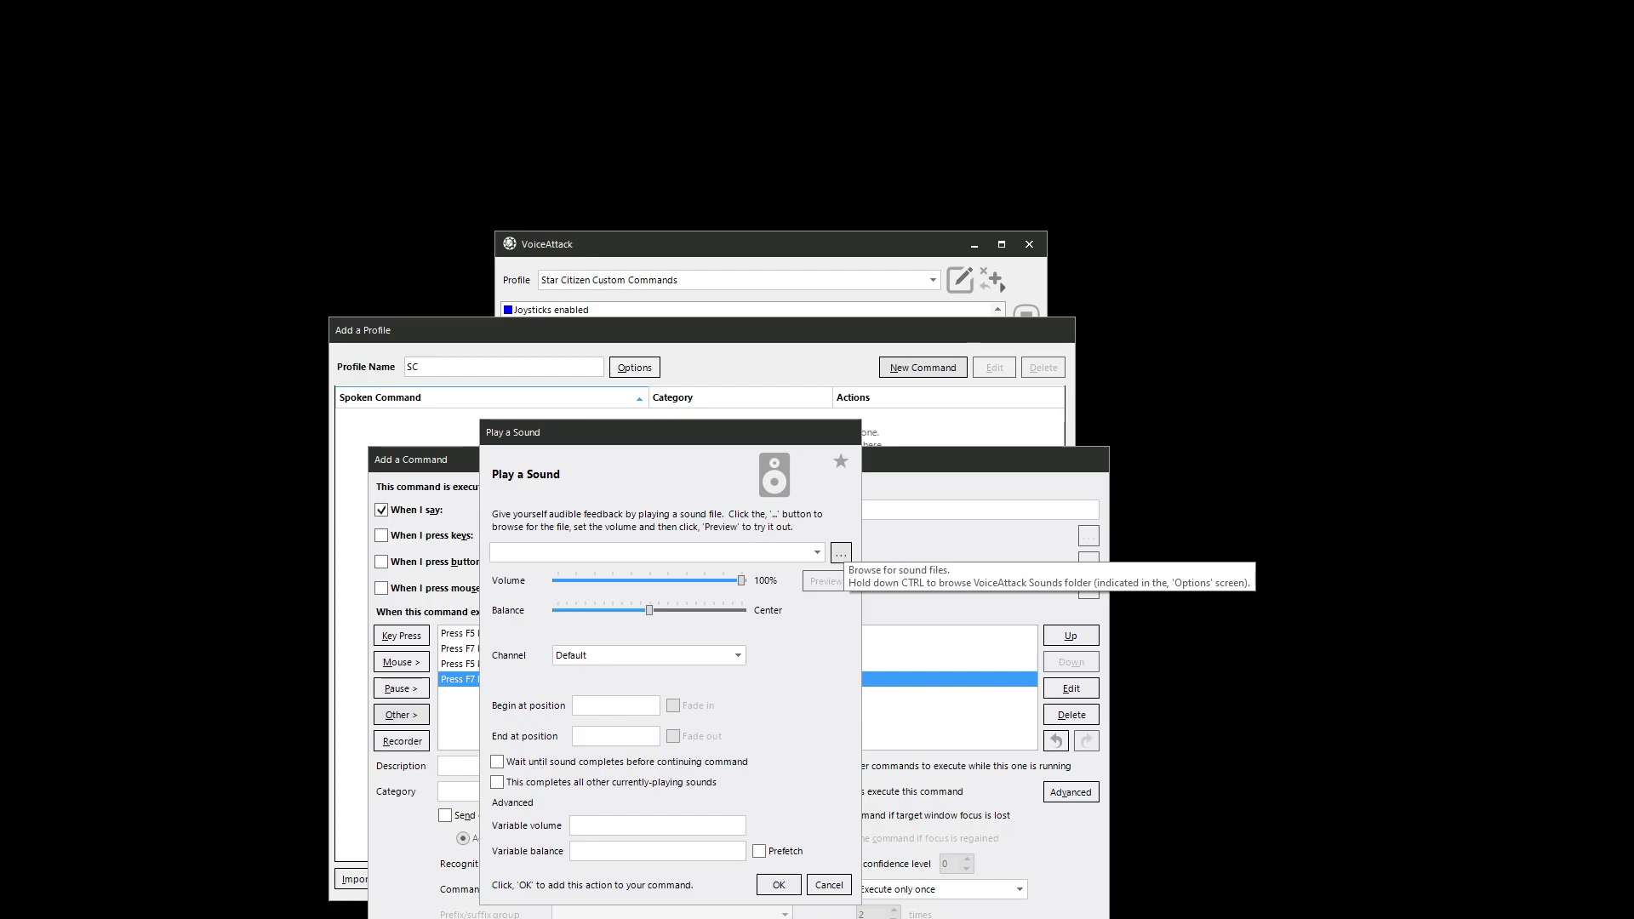
- Browse for the sound file in the Power management folder of the hcspack-ALIX sound pack
left_click(841, 554)
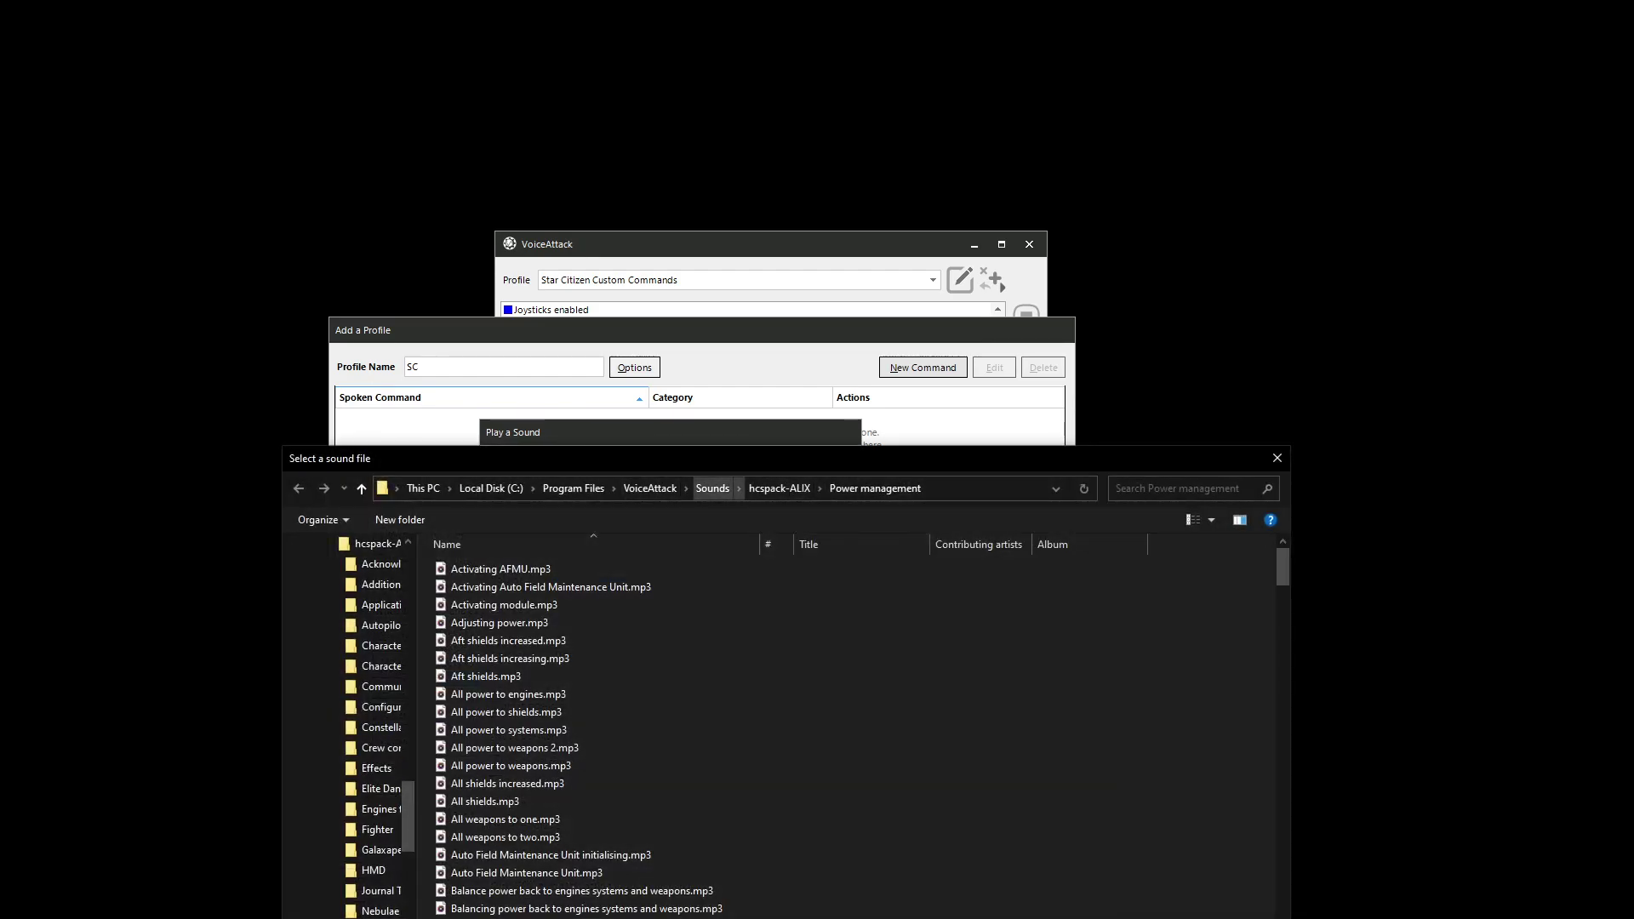
left_click(712, 487)
left_click(482, 586)
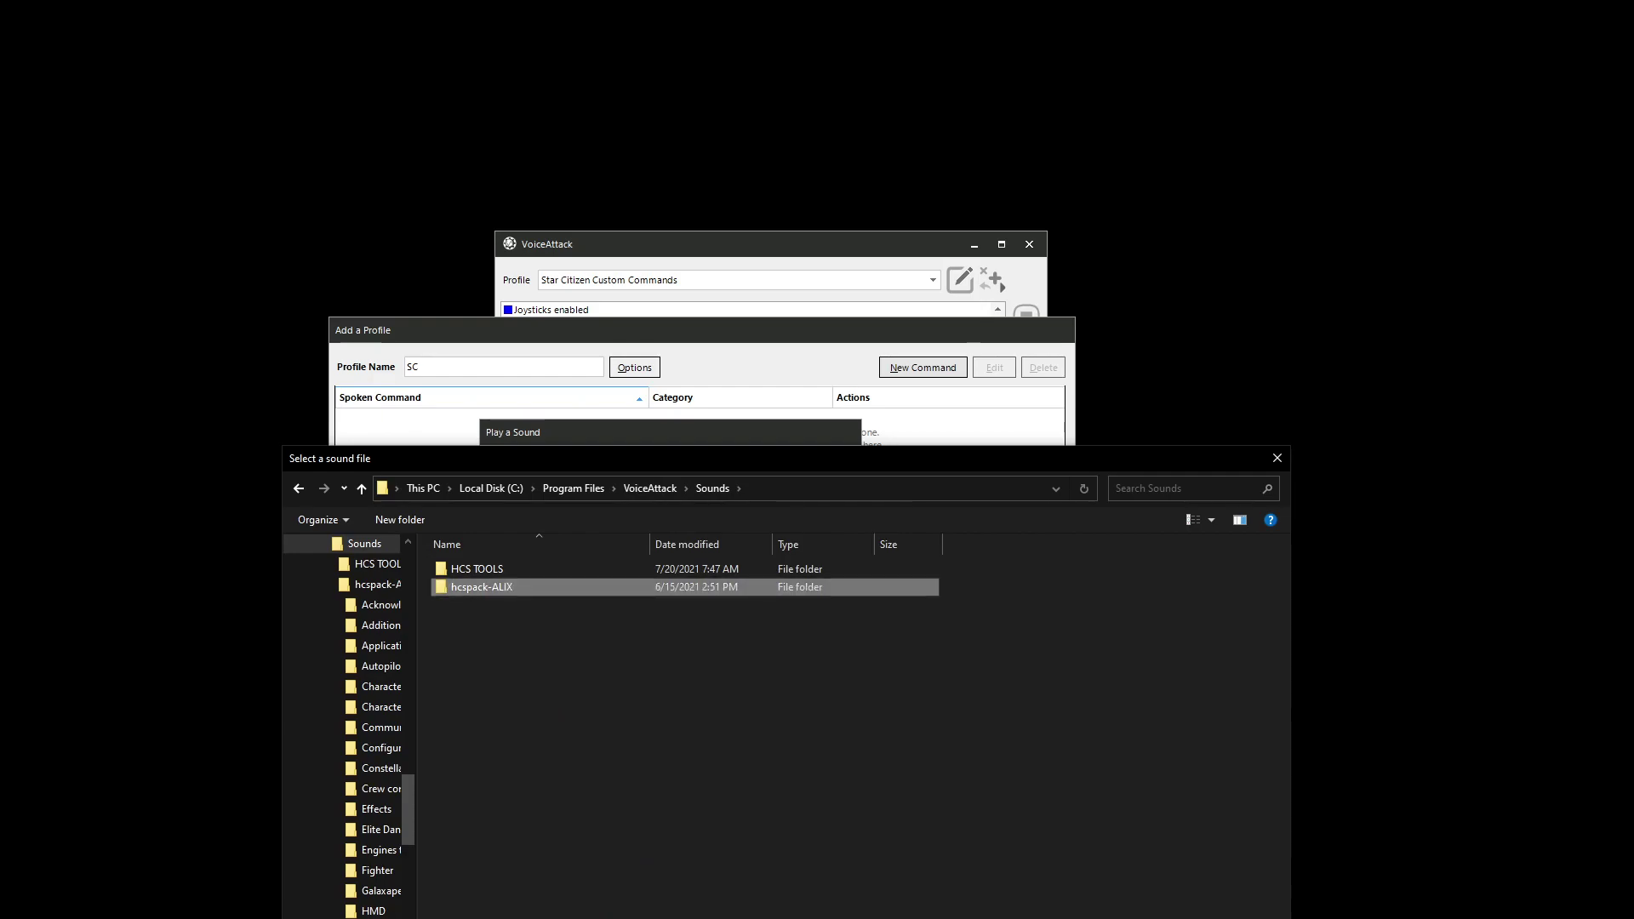
double_click(482, 587)
scroll(494, 596, "down", 4)
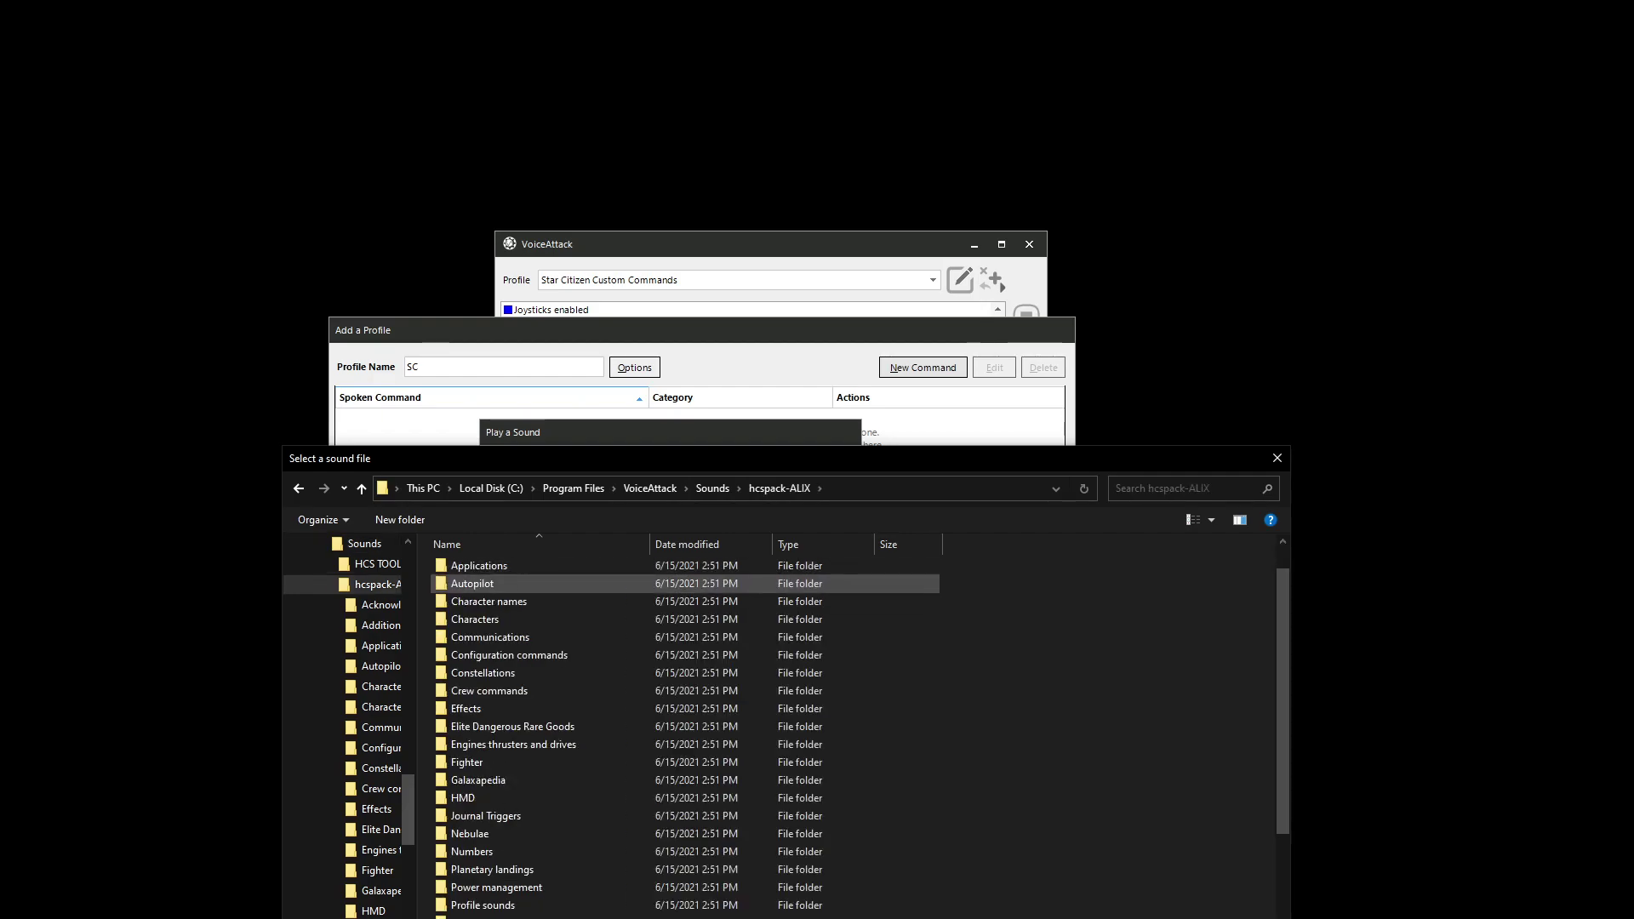
scroll(511, 698, "up", 2)
scroll(510, 698, "up", 2)
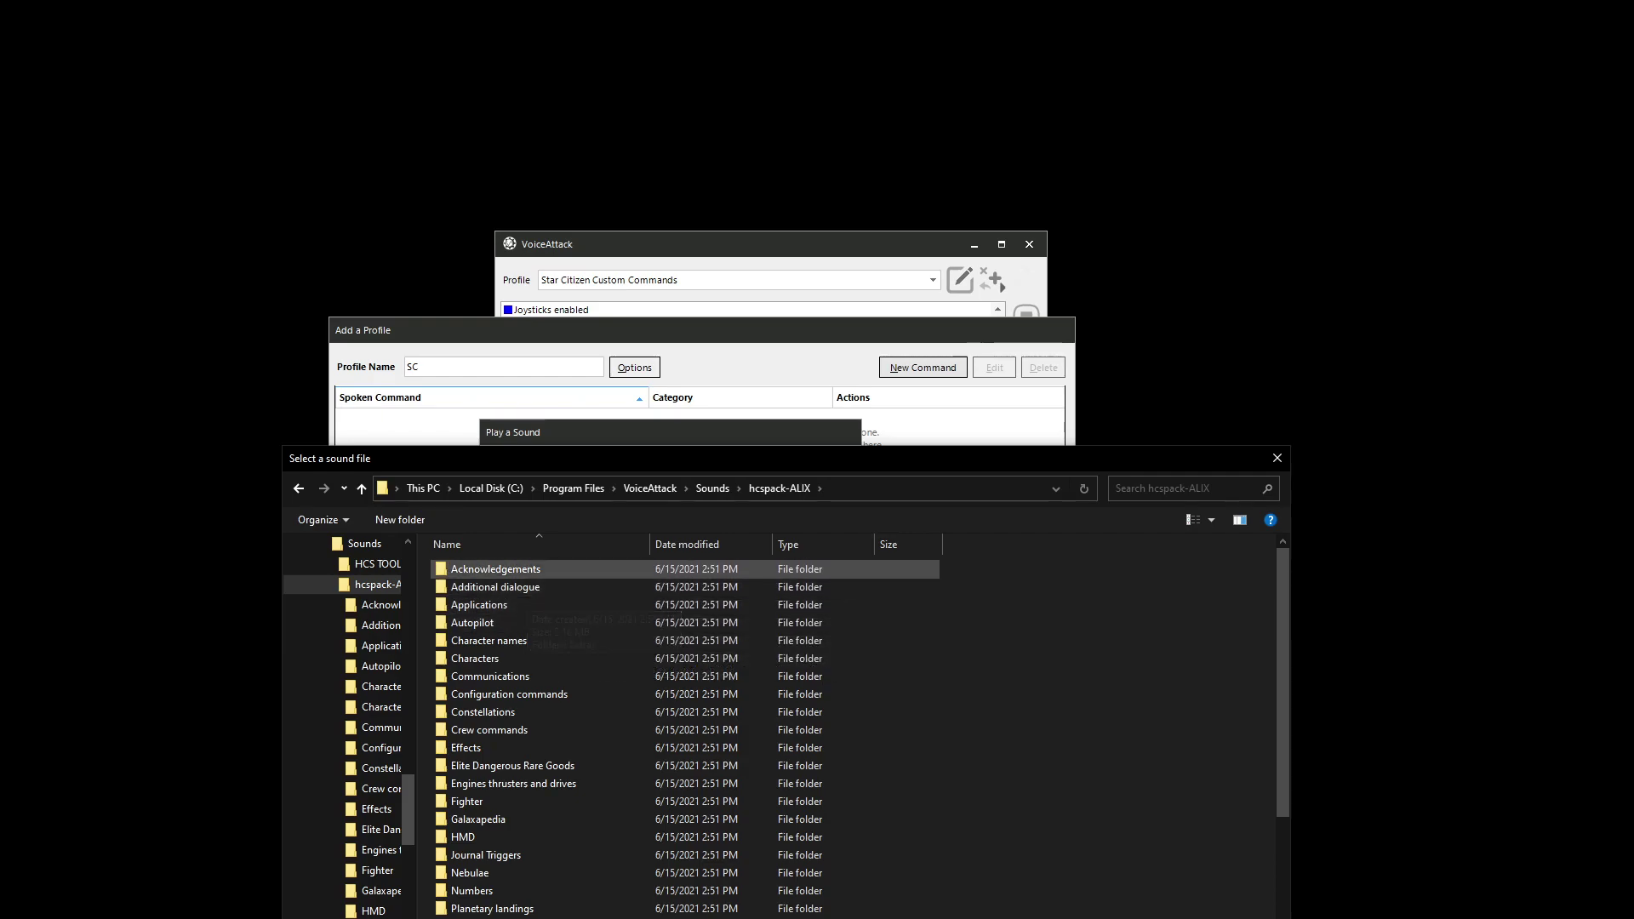
scroll(511, 727, "down", 2)
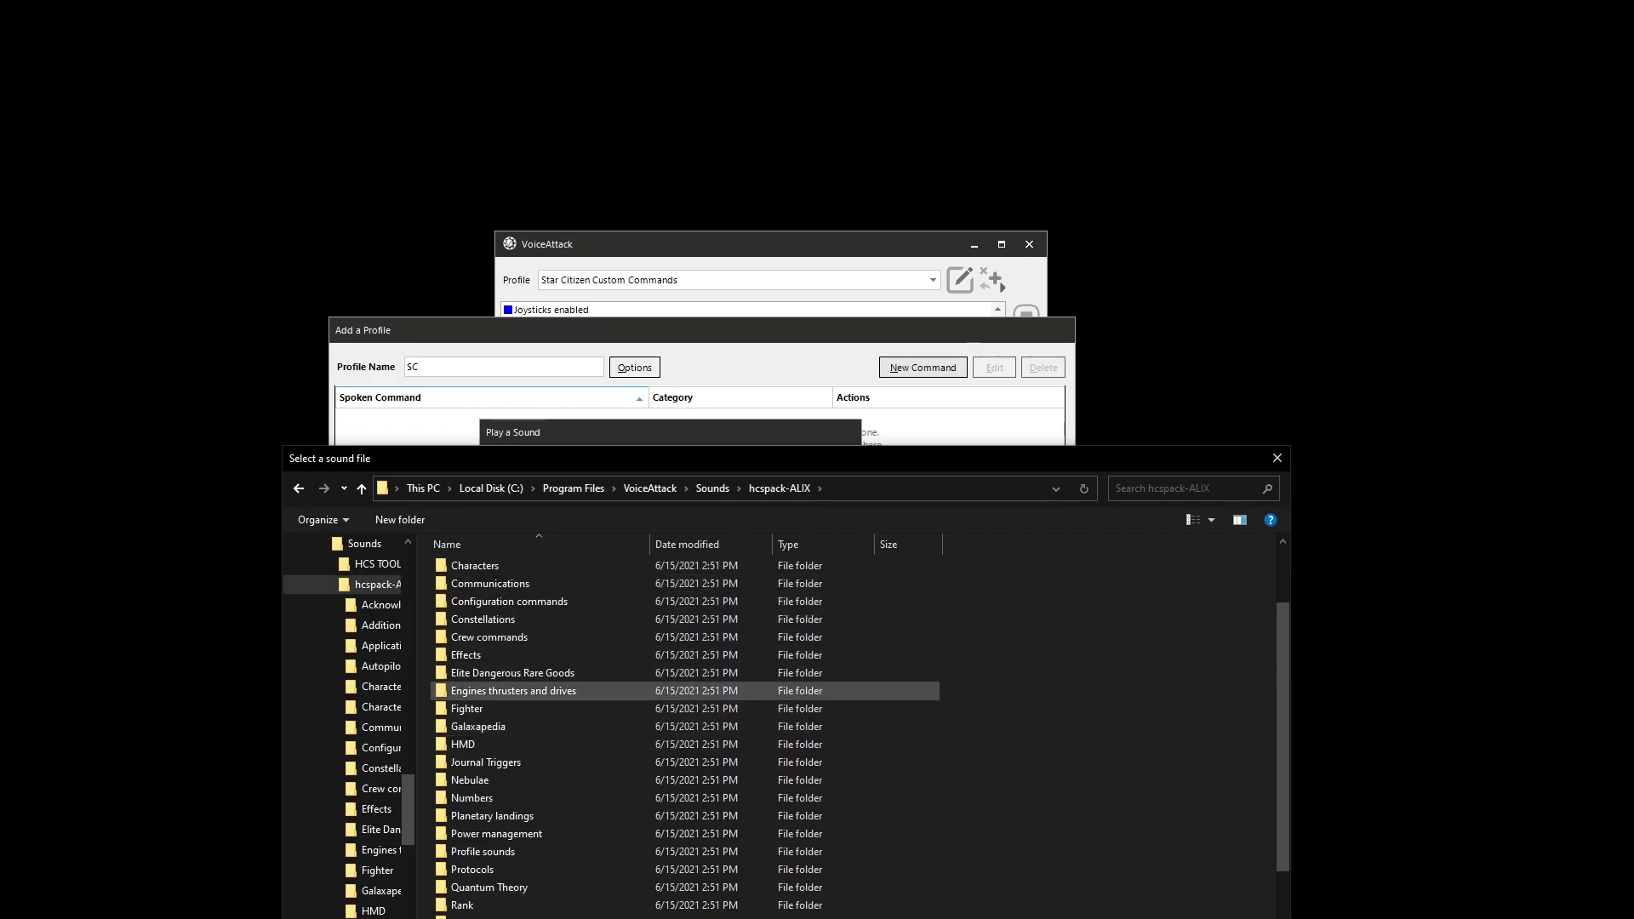
scroll(510, 691, "down", 1)
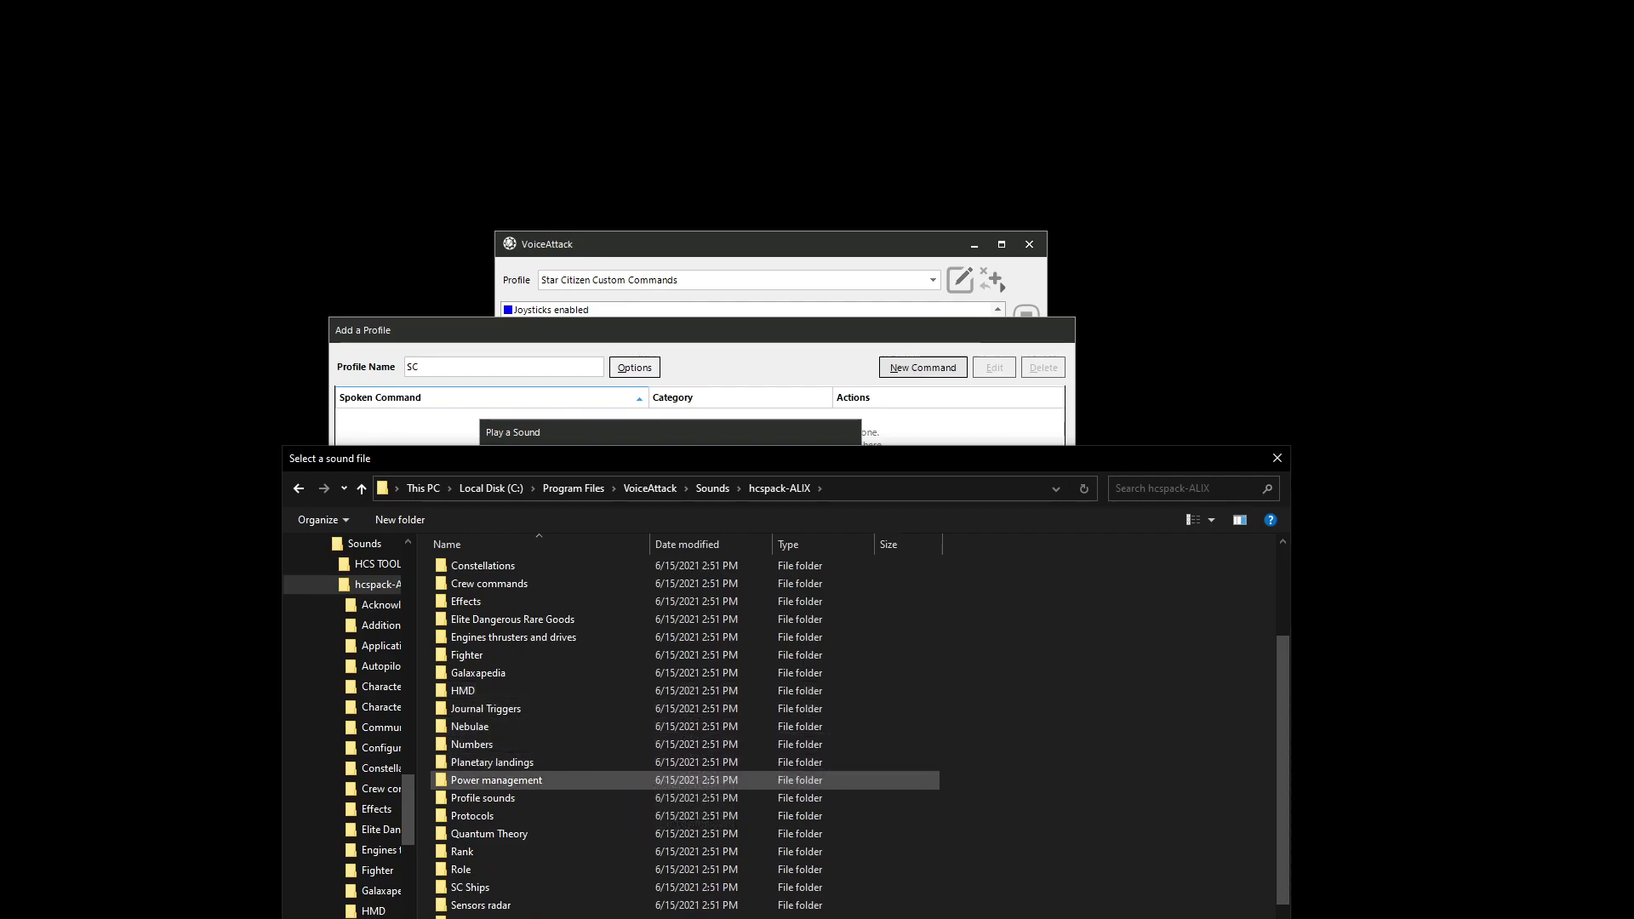
double_click(511, 780)
- Select "Diverting power to requested systems.mp3", preview it and add it as the command's sound action
scroll(606, 750, "down", 6)
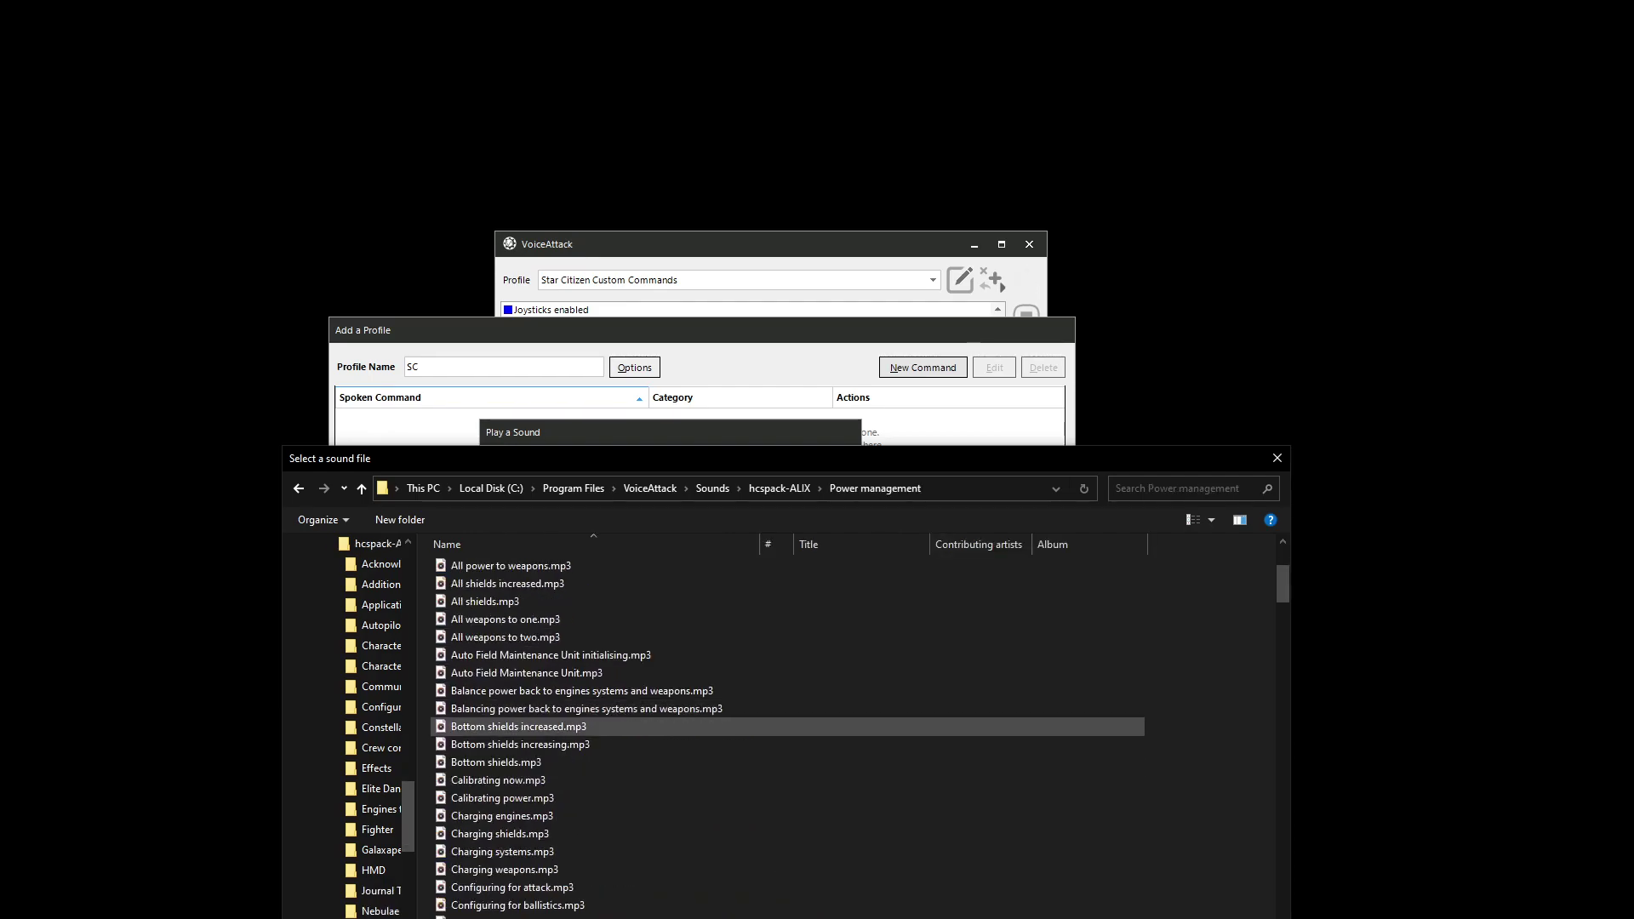
scroll(606, 749, "down", 7)
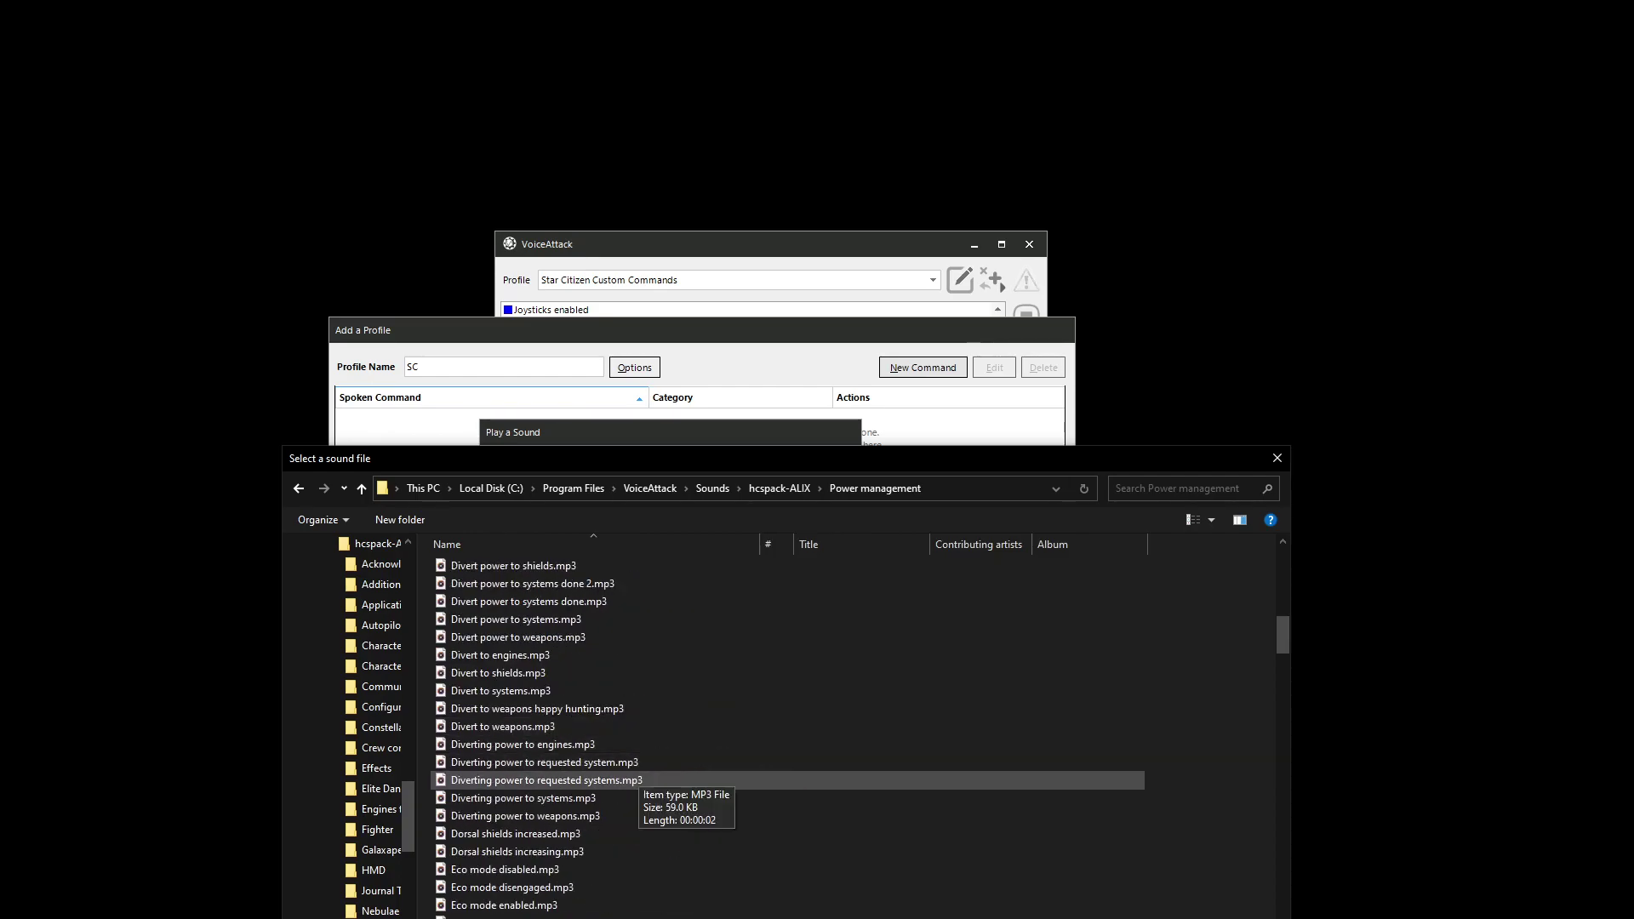
left_click(595, 781)
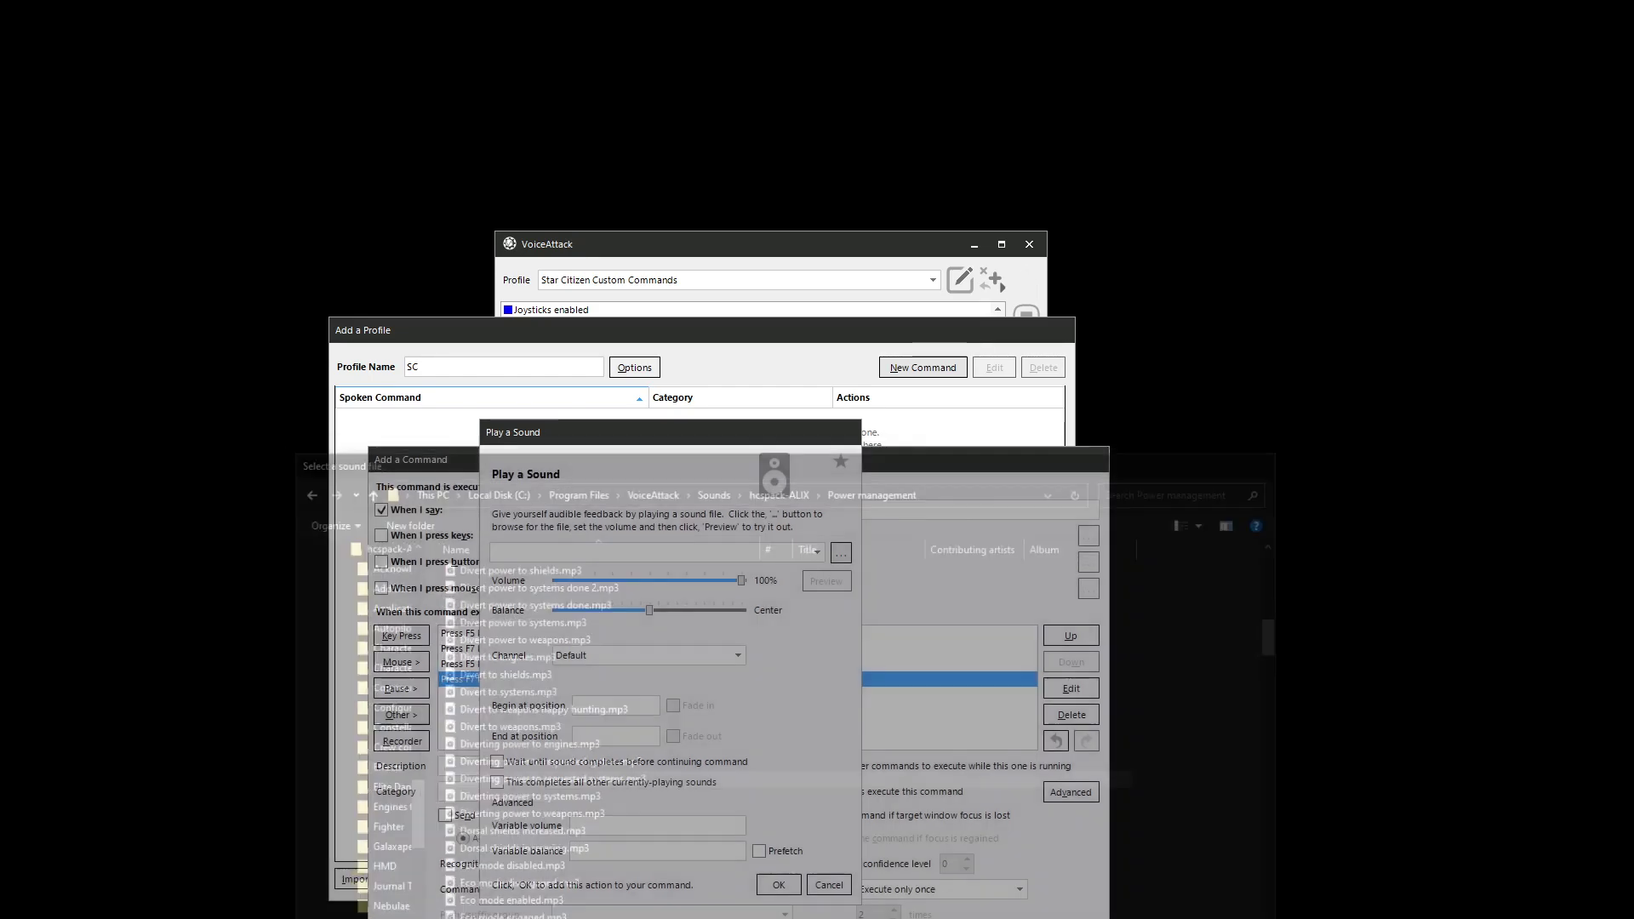
key("Return")
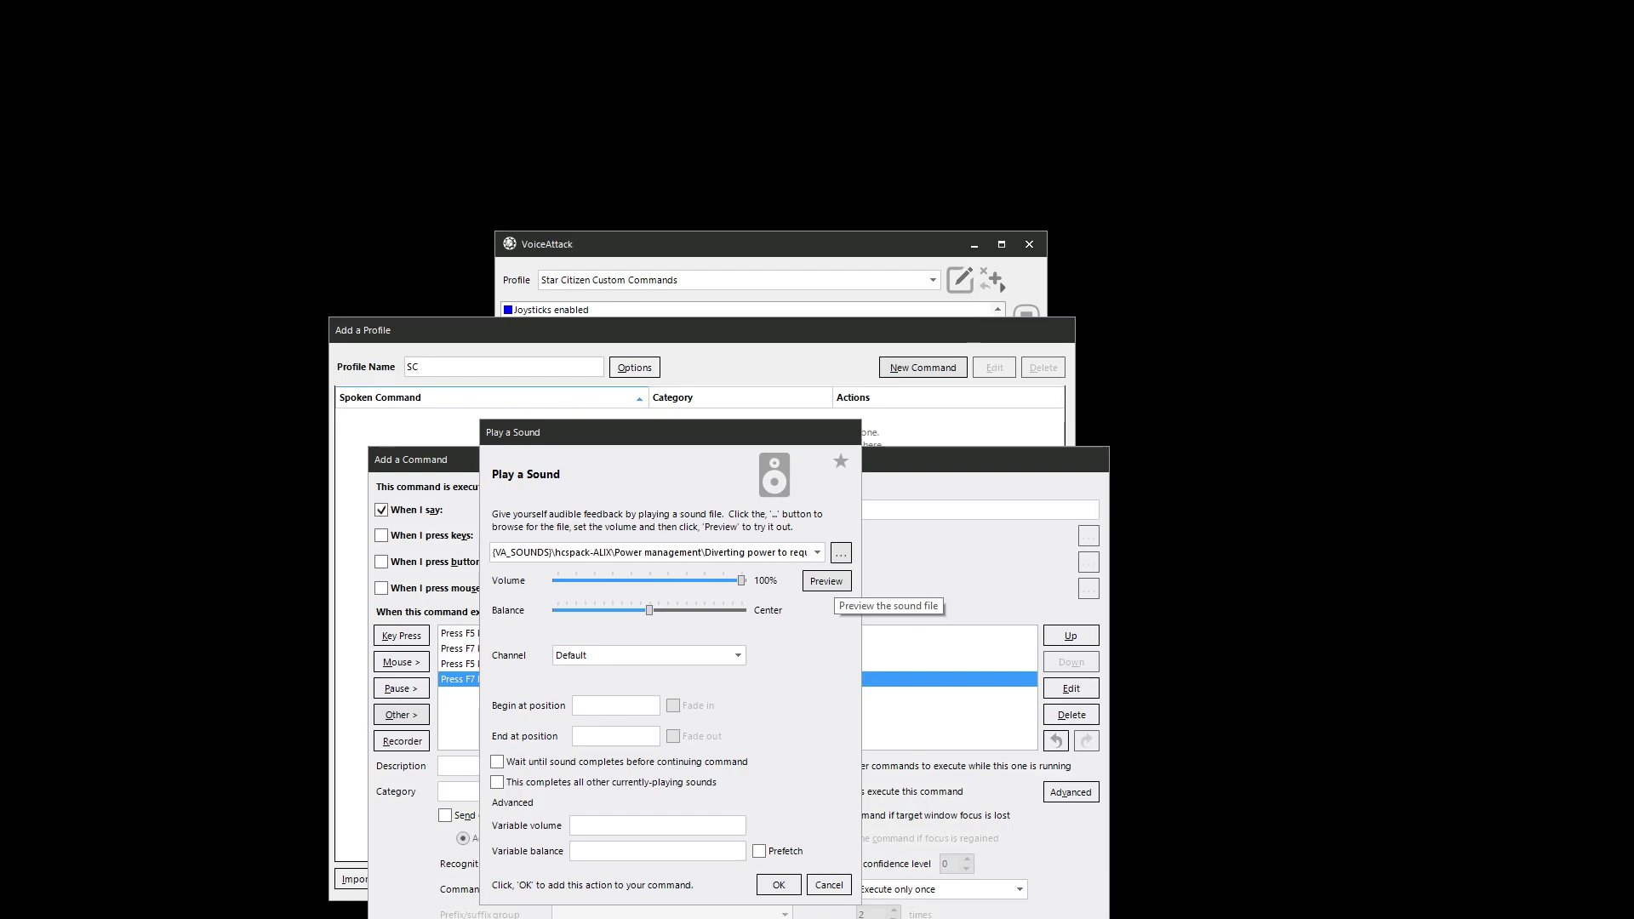
left_click(826, 581)
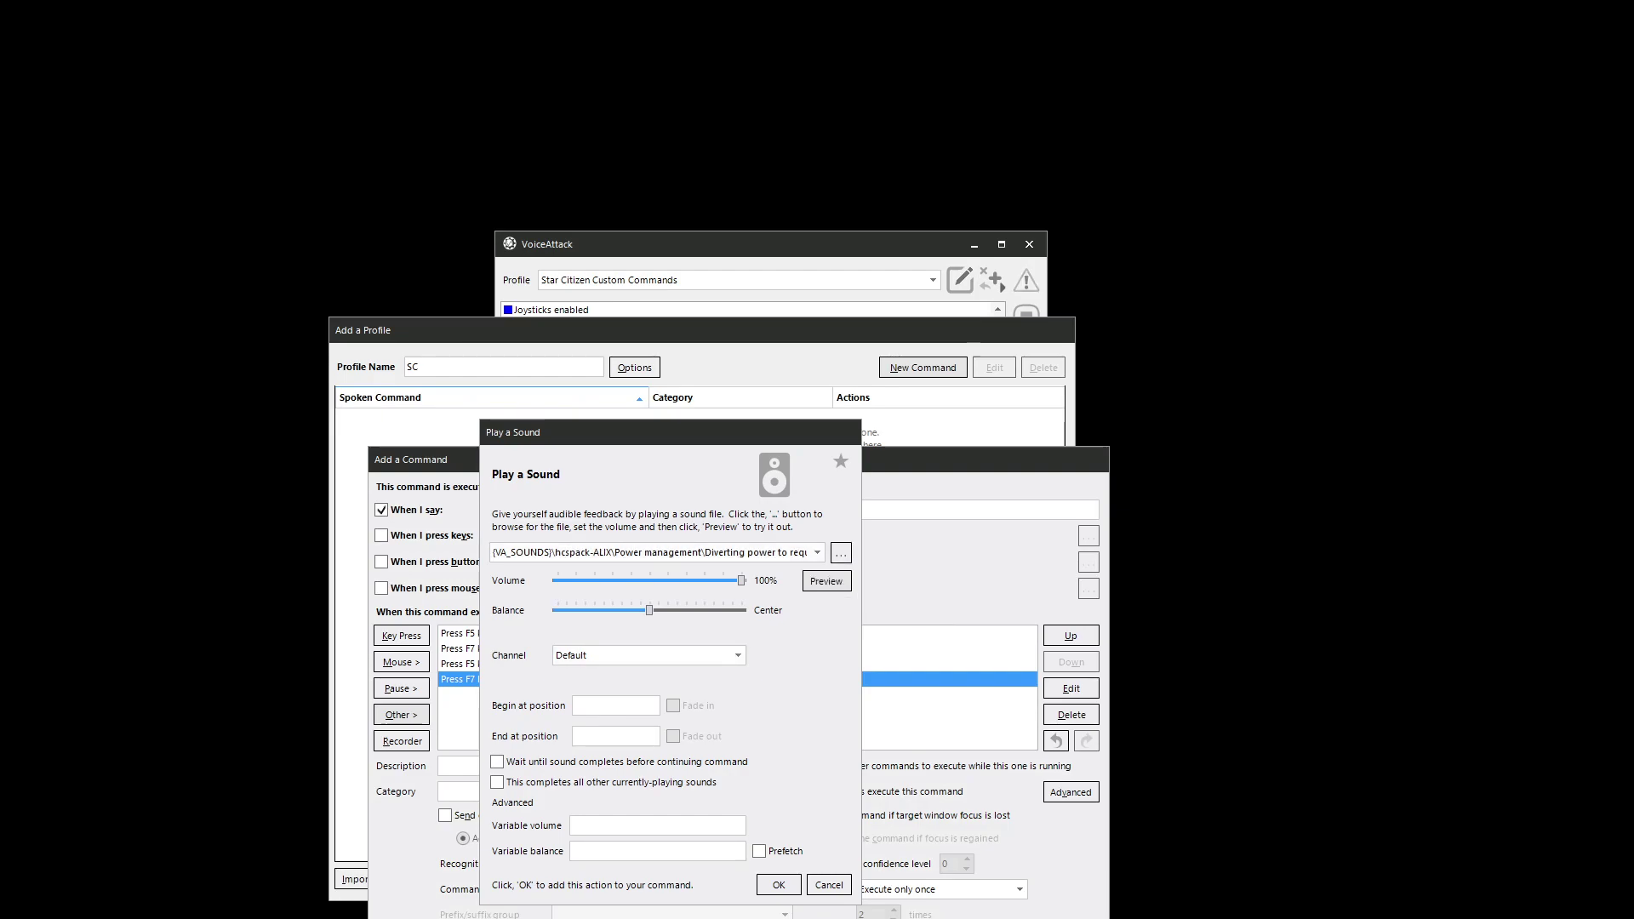
left_click(778, 885)
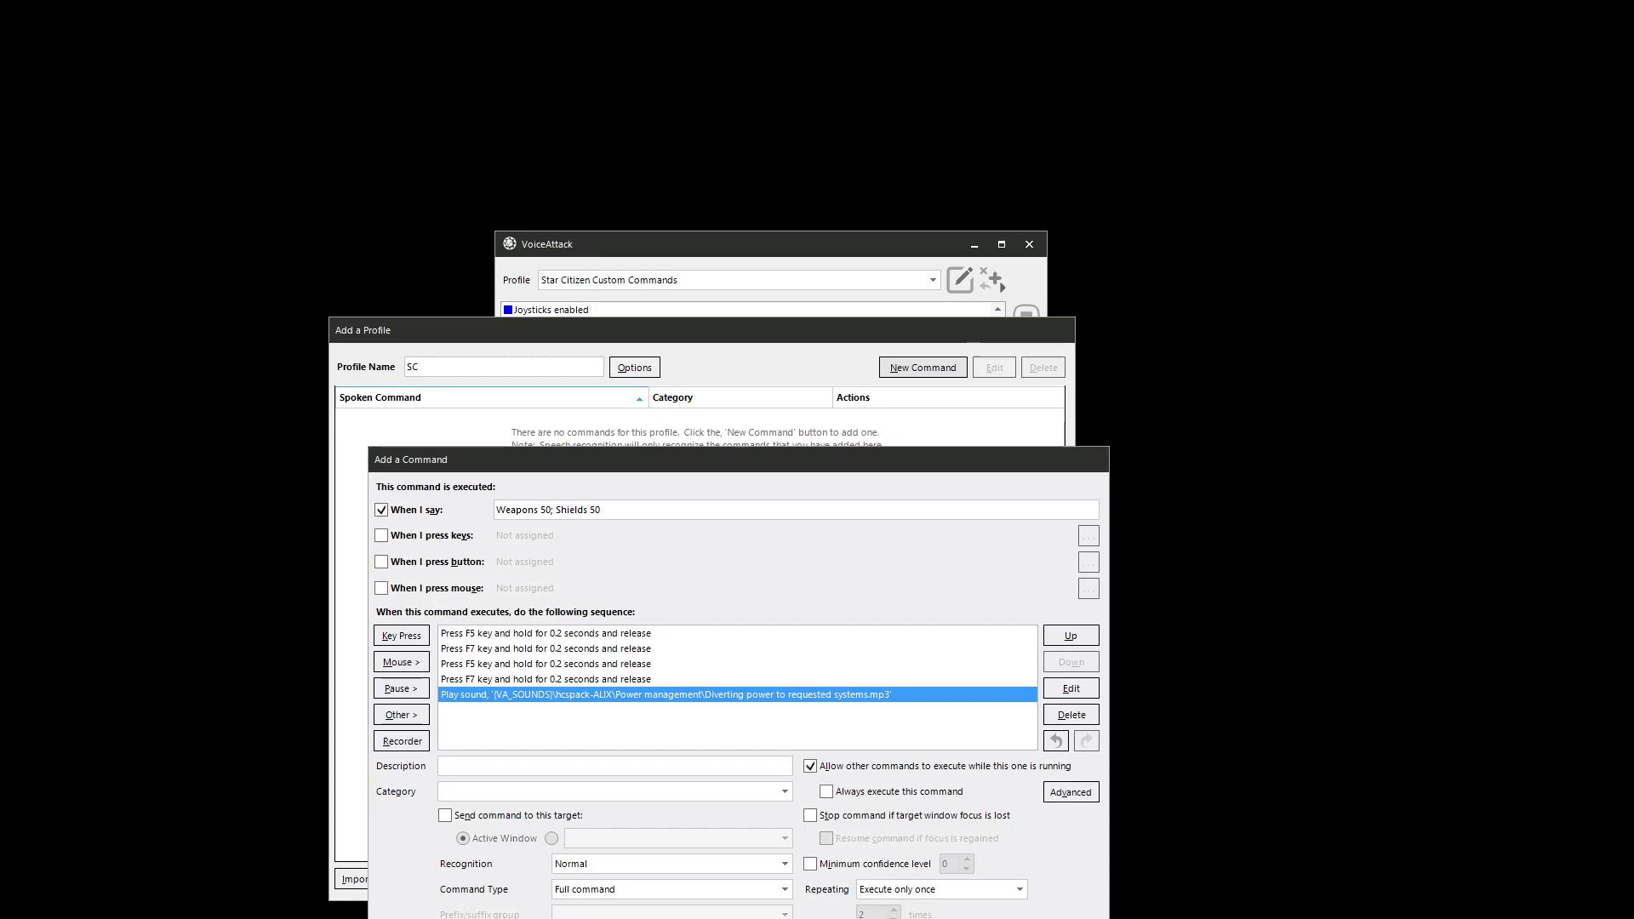
- Save the multipart Weapons 50 and Shields 50 command and finish the SC profile
key("Return")
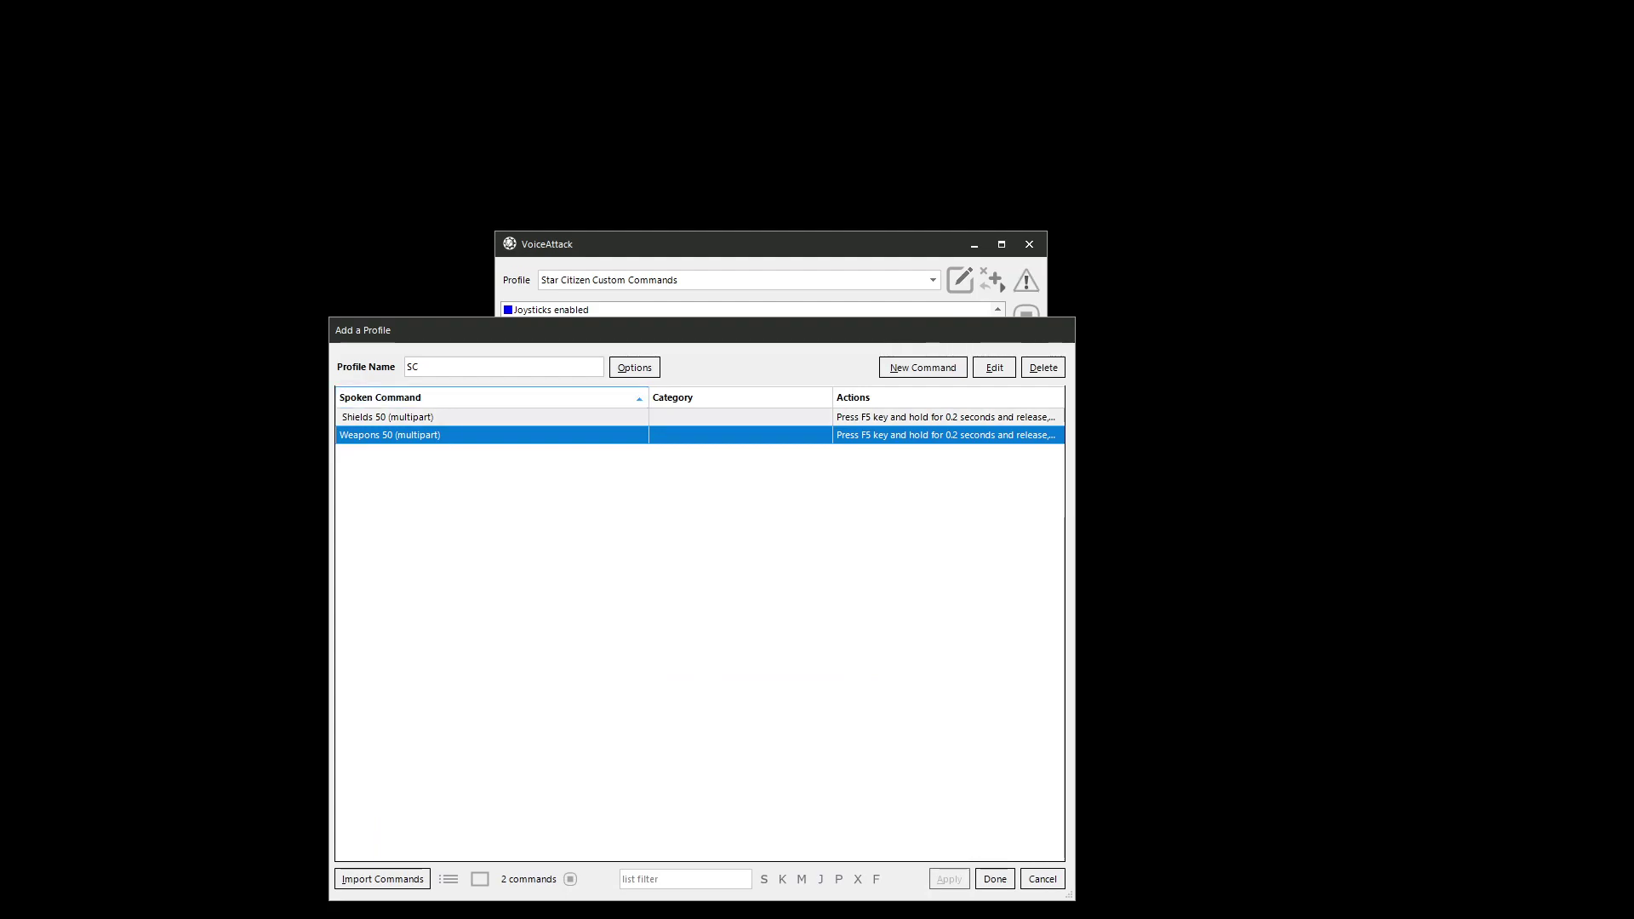
left_click(387, 417)
left_click(390, 435)
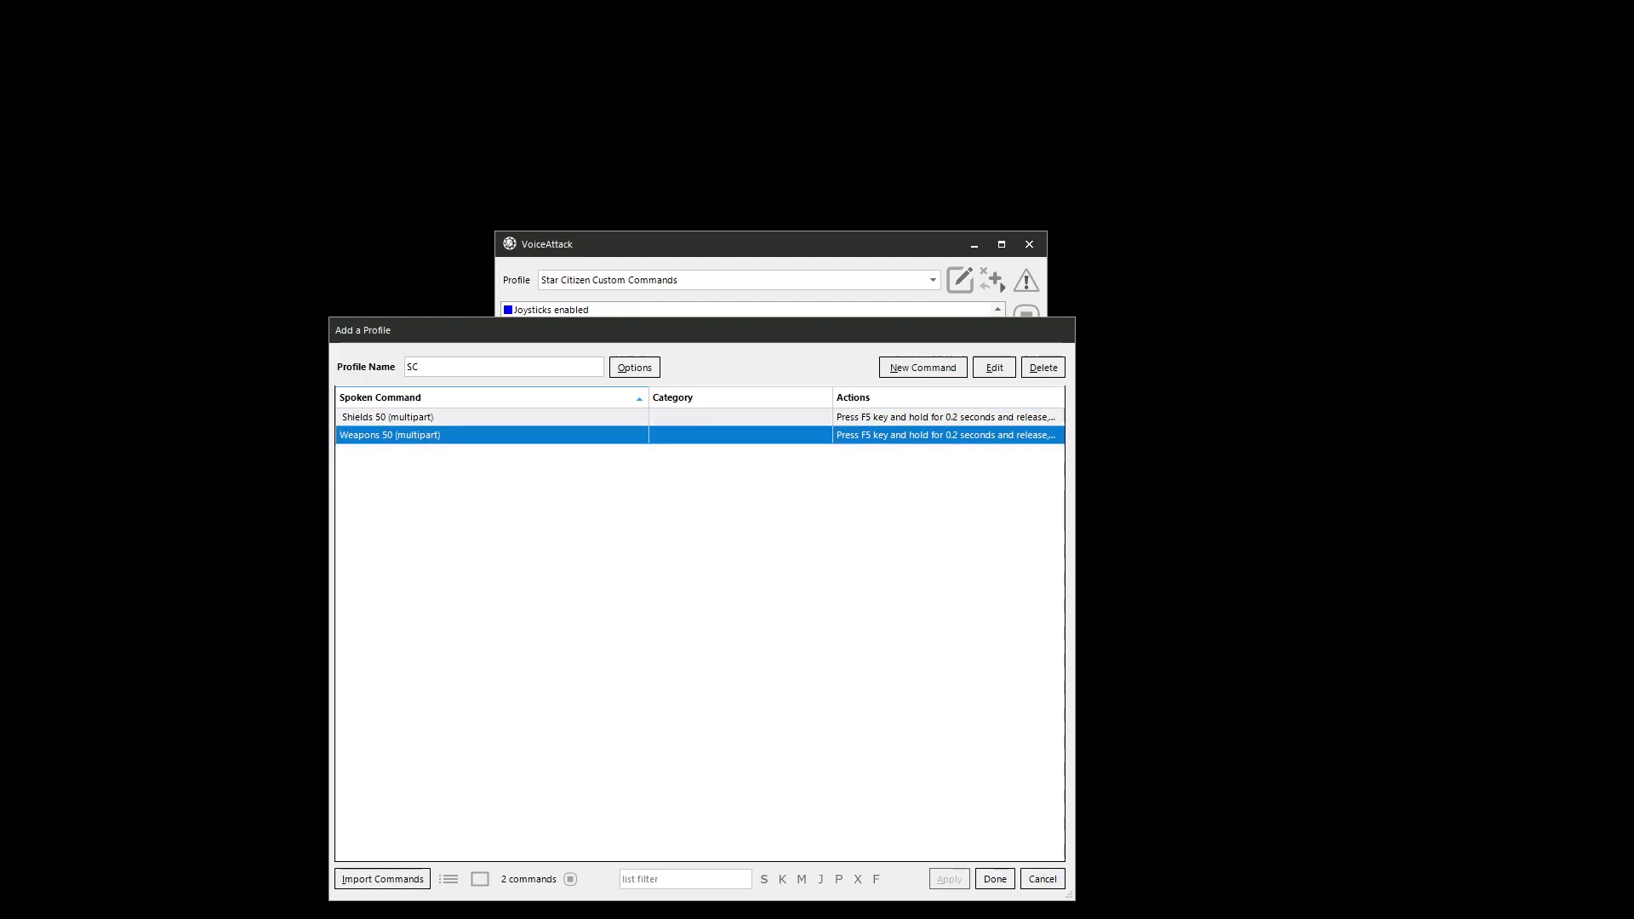
left_click(387, 417)
left_click(390, 435)
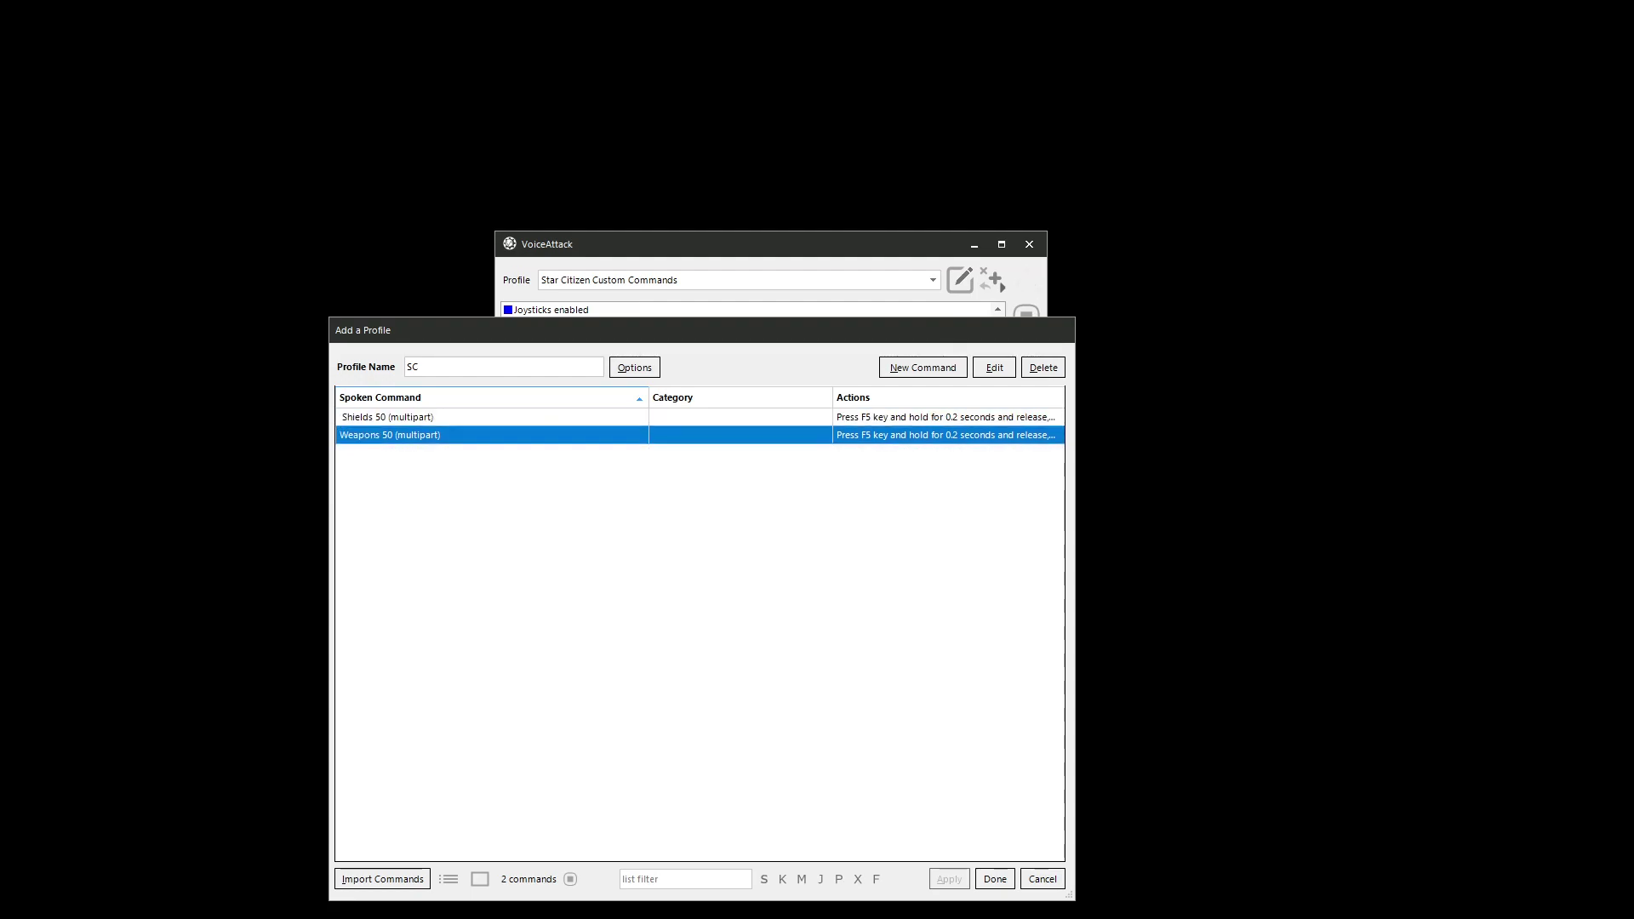
left_click(388, 417)
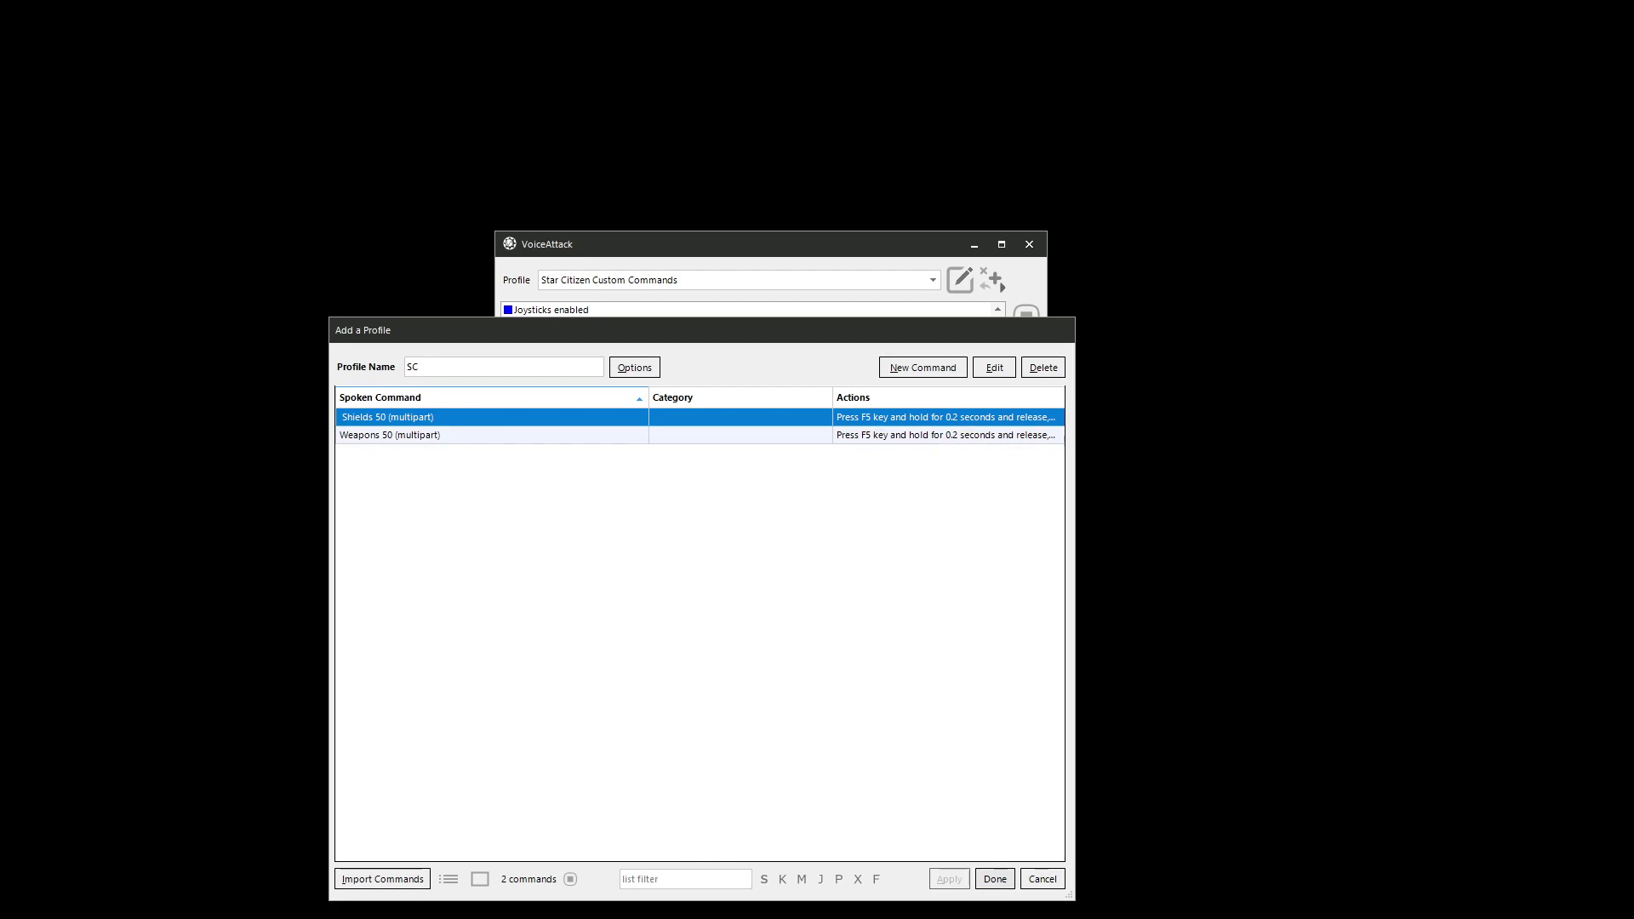
left_click(995, 880)
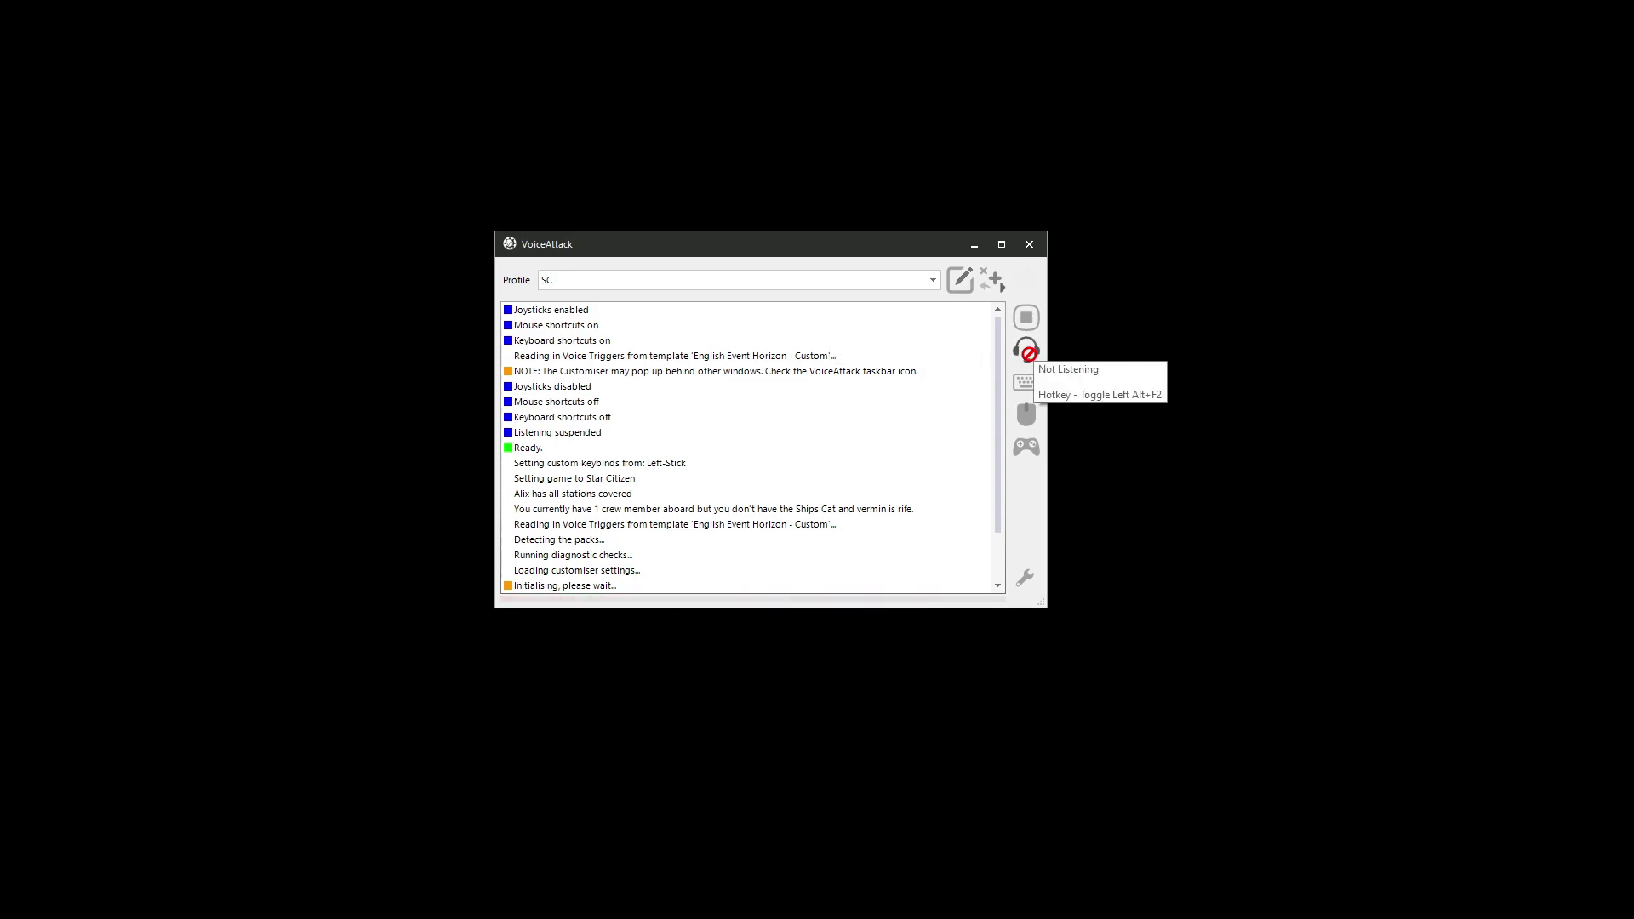
- Turn on listening, test the spoken command "weapons 50" and suspend listening again
left_click(1026, 349)
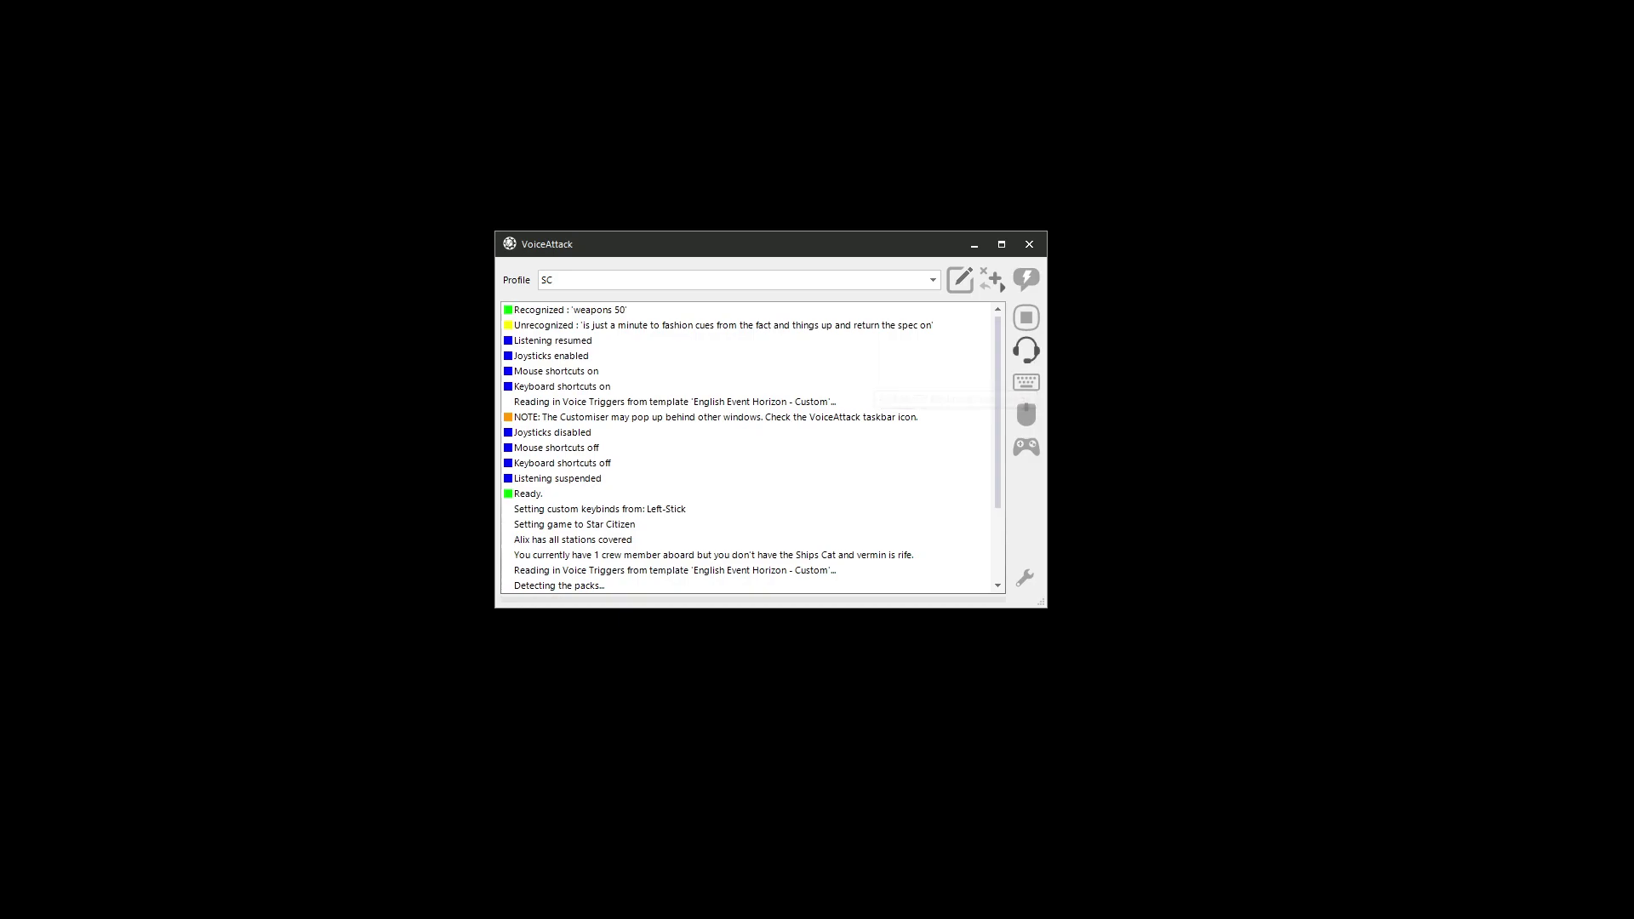
left_click(1026, 349)
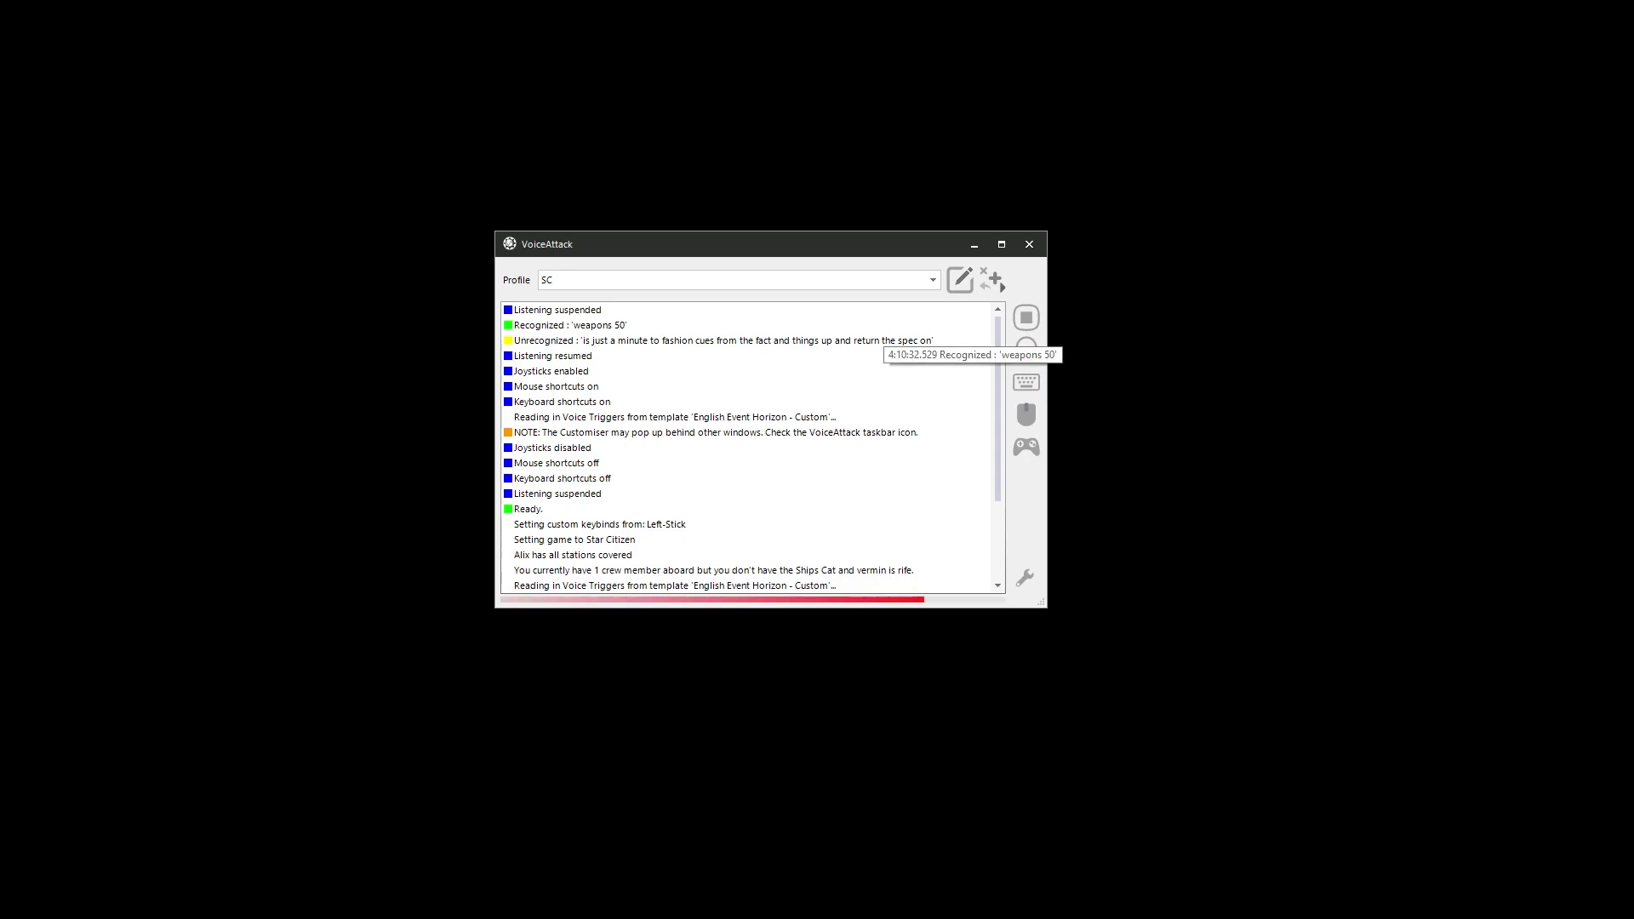
left_click(1026, 347)
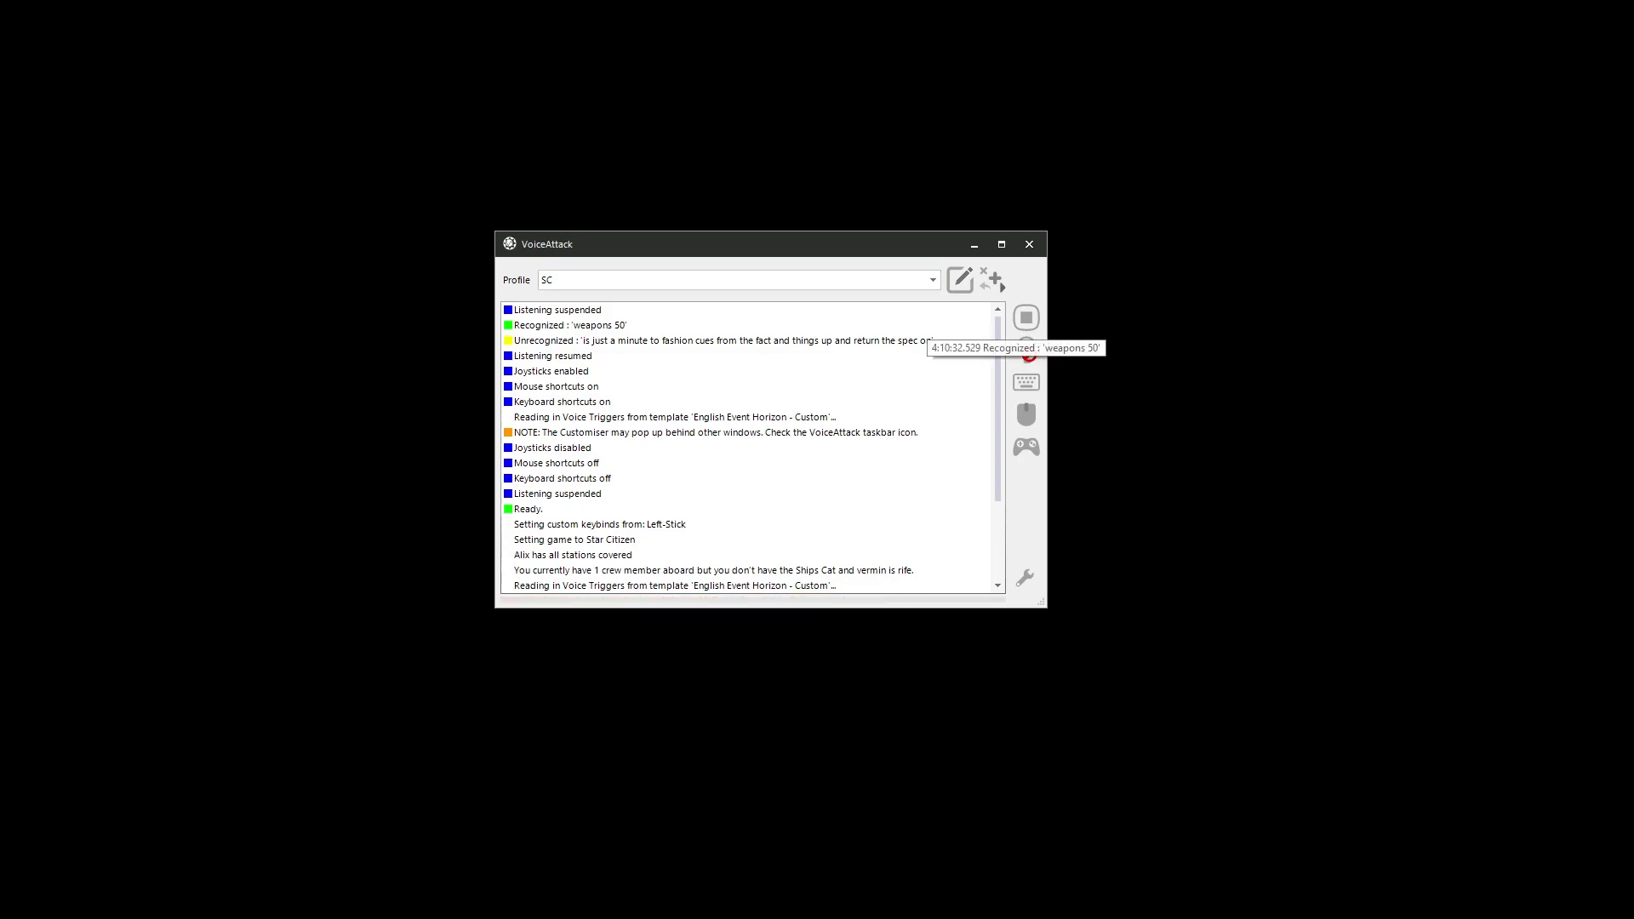
- Edit the SC profile's options to include the commands of the HCS - Alix profile, and save the profile
left_click(933, 280)
key("Escape")
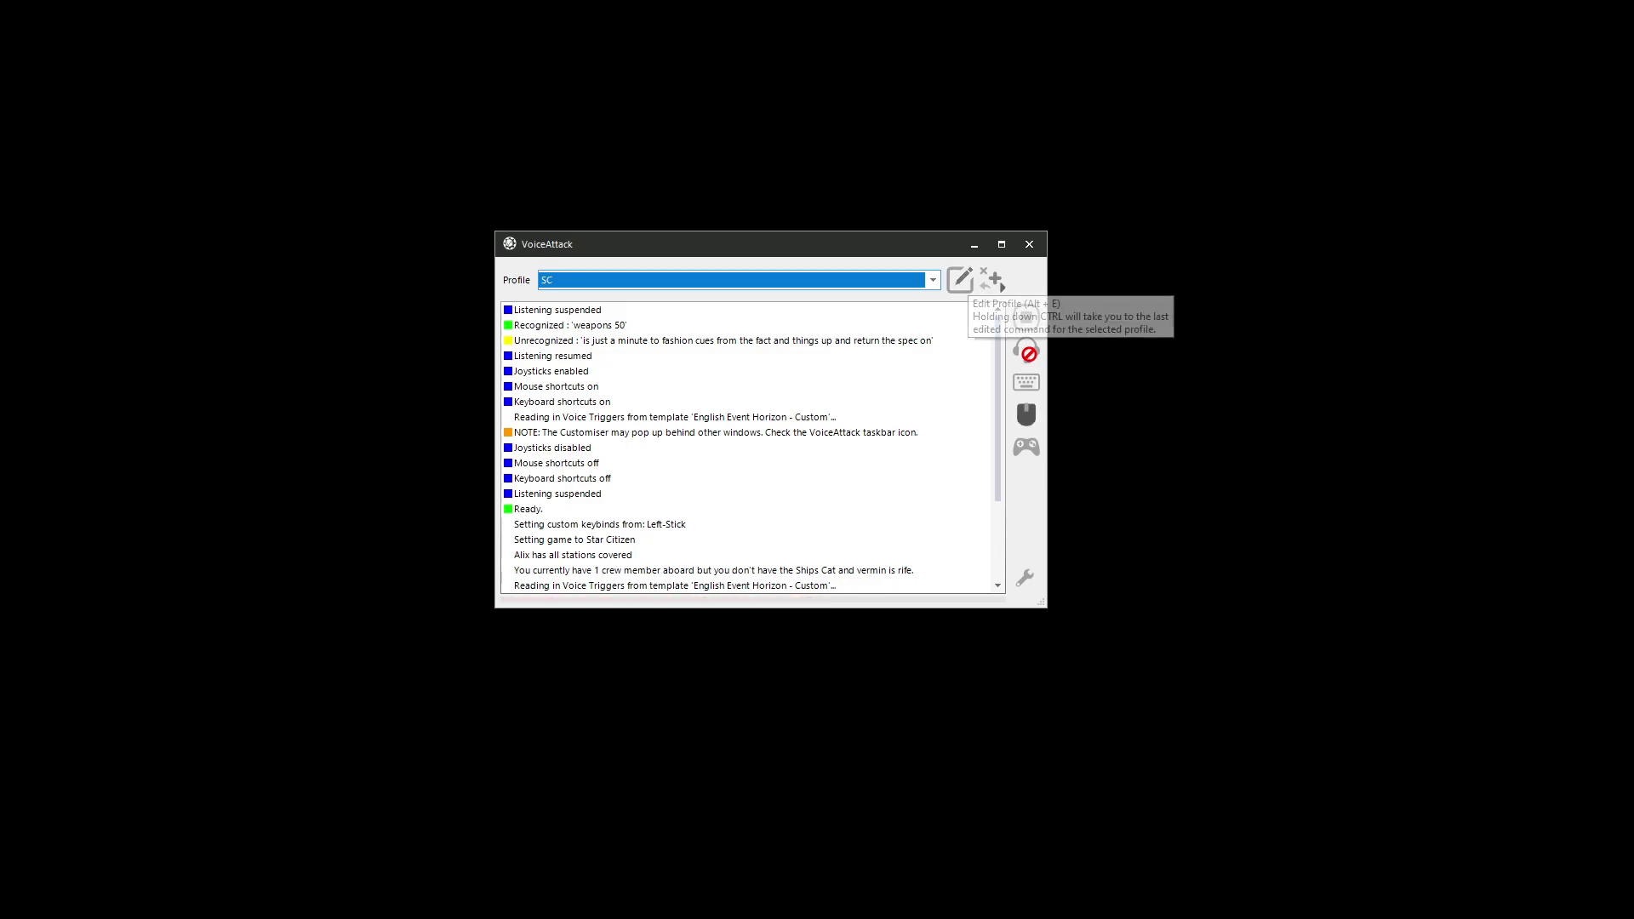
key("alt+e")
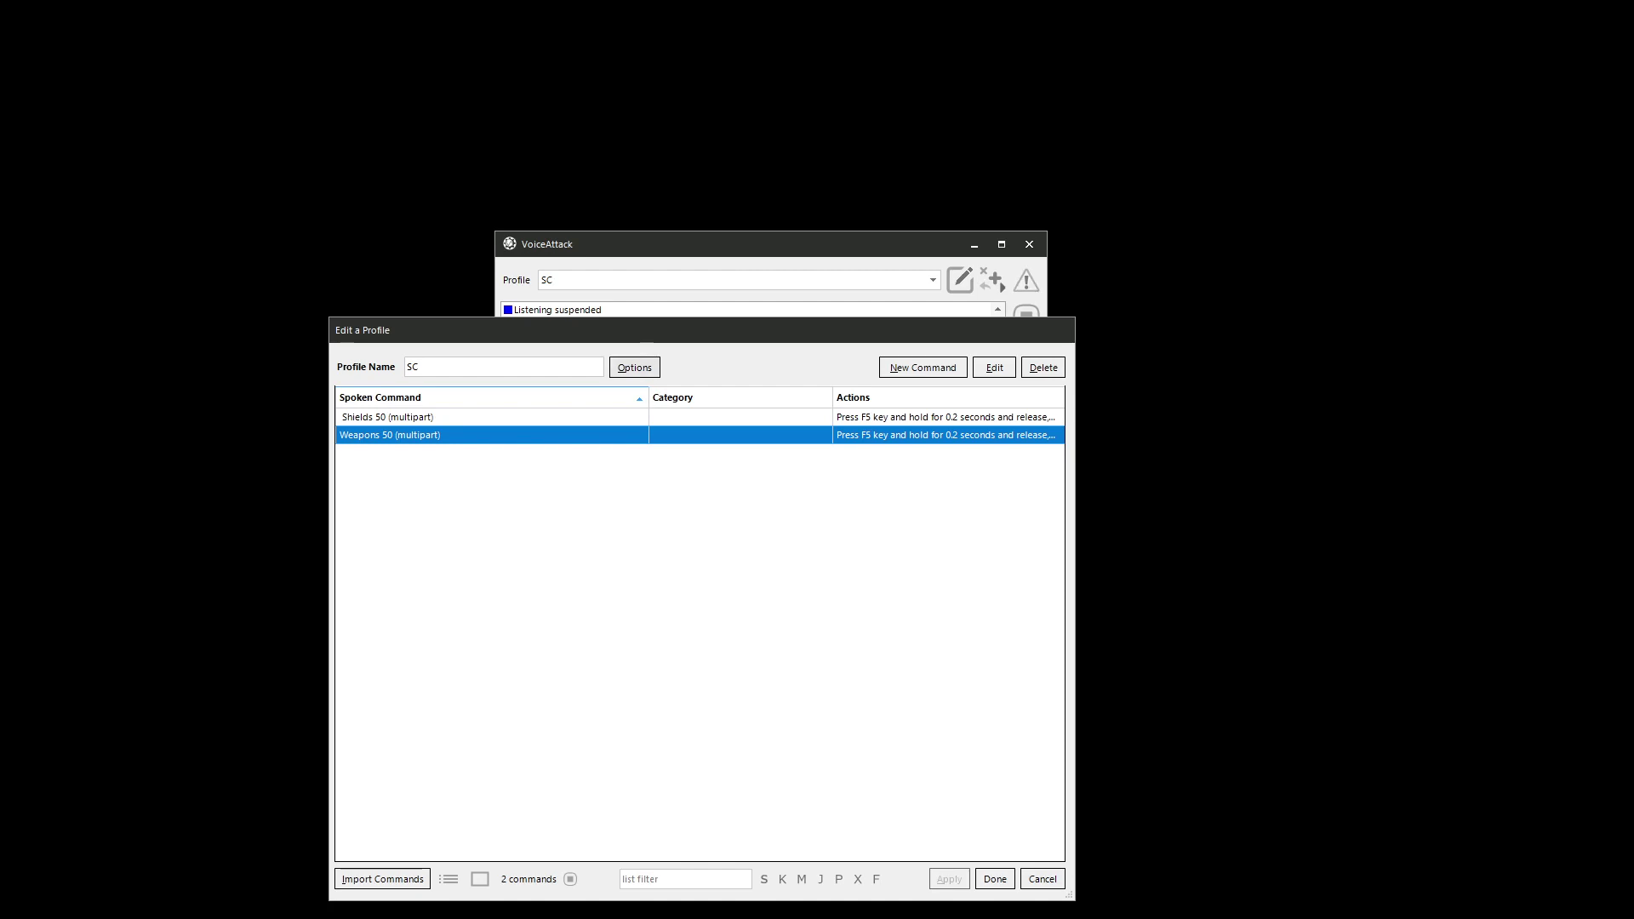
left_click(634, 367)
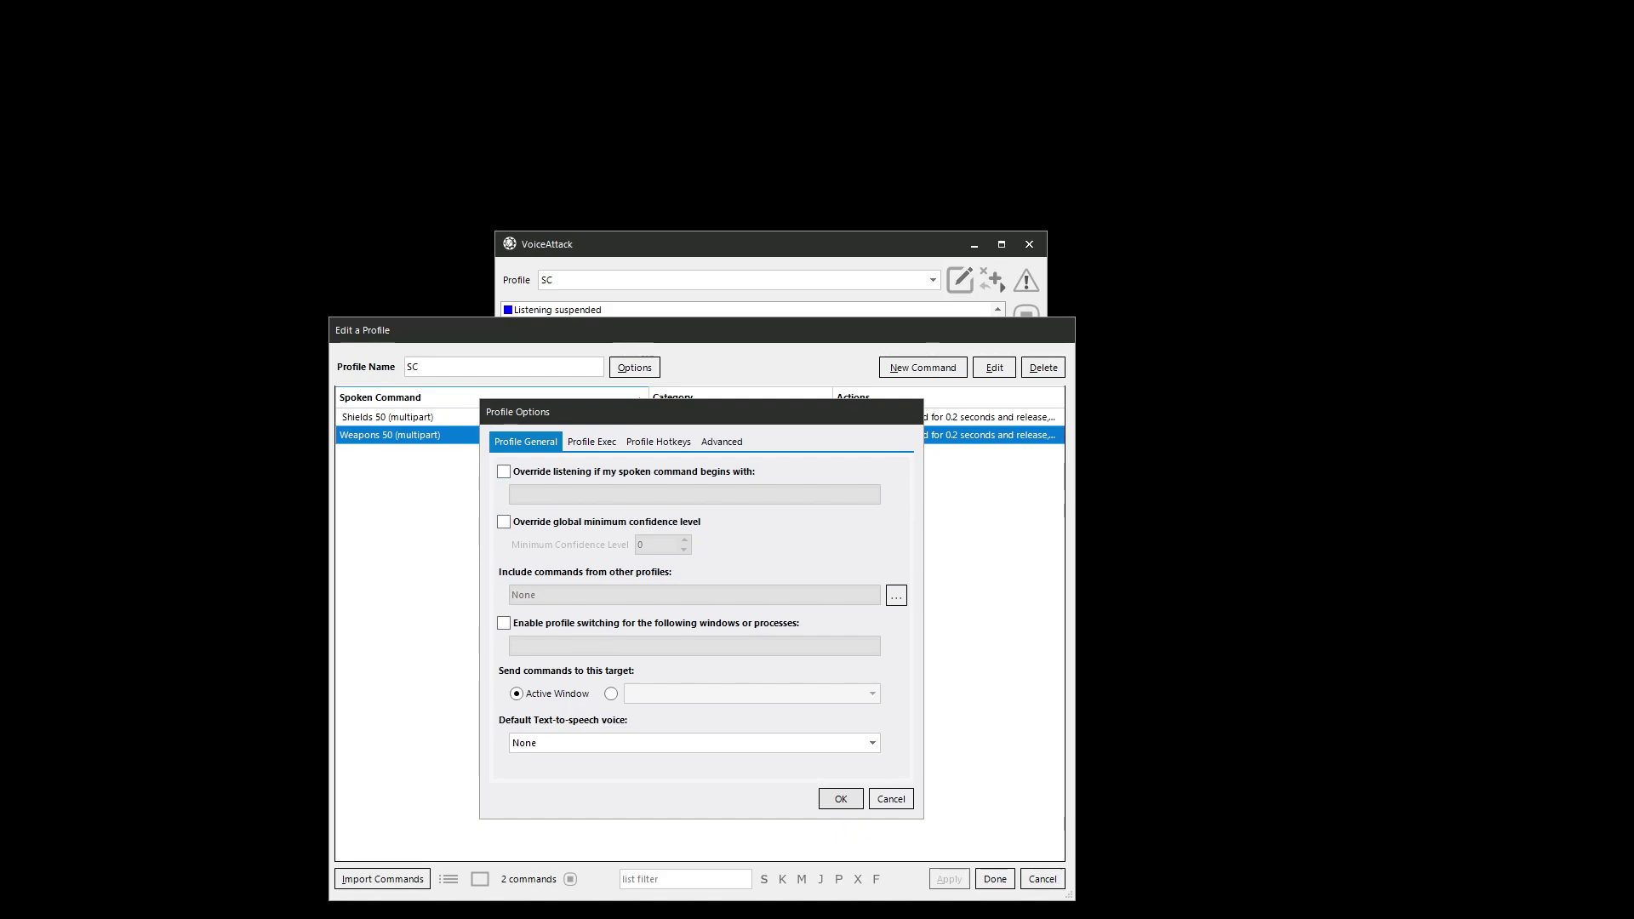
left_click(897, 595)
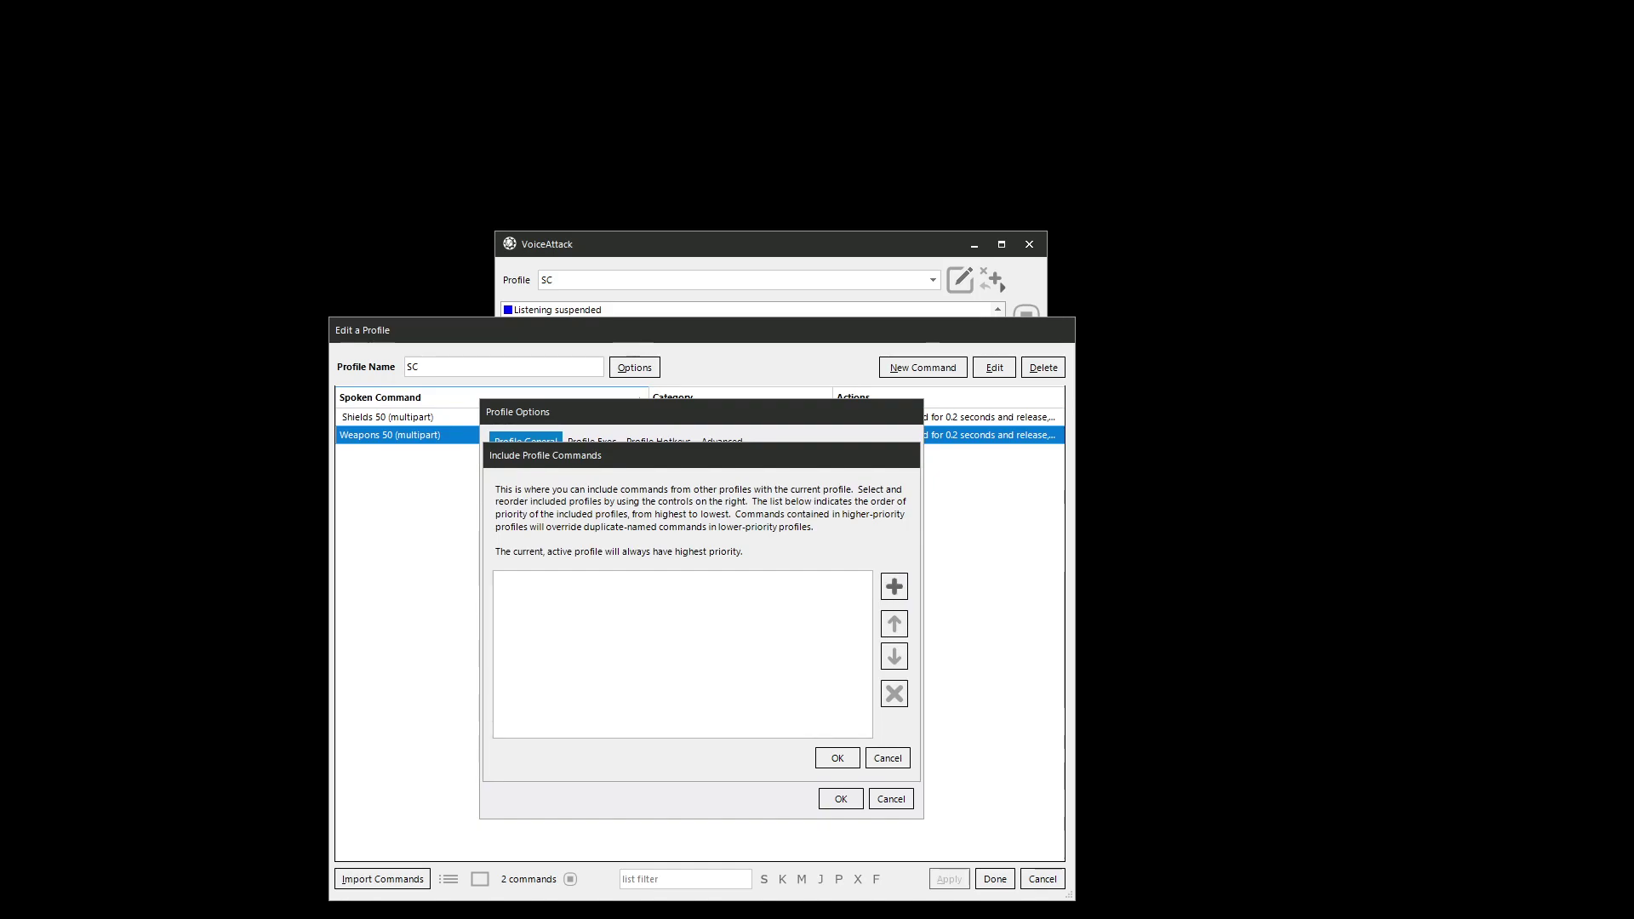
left_click(894, 585)
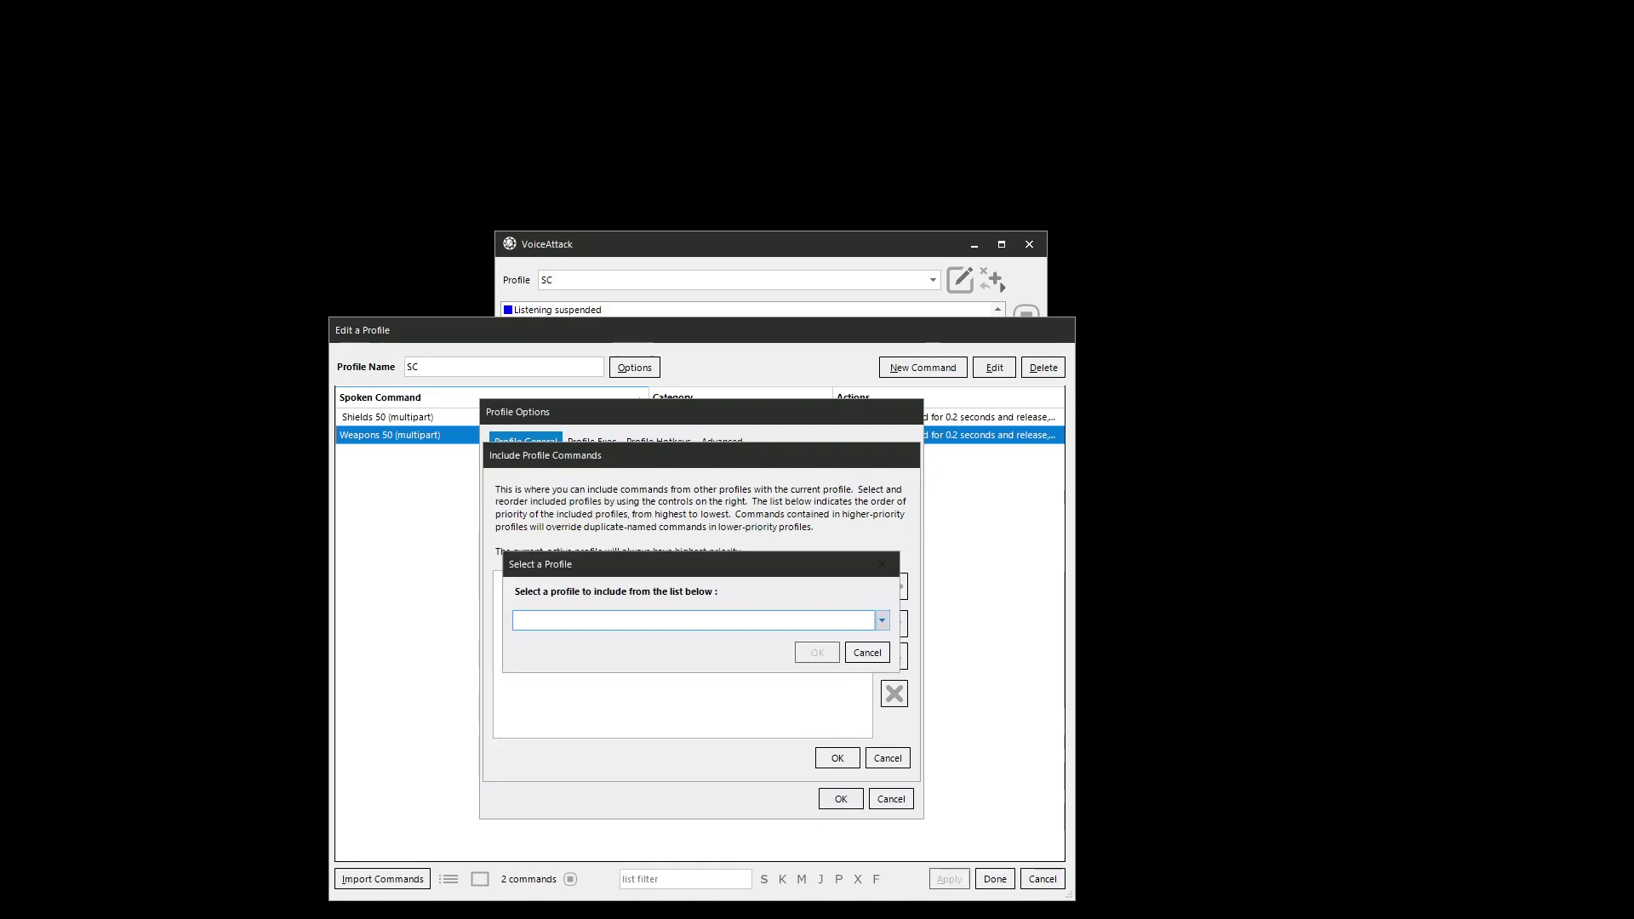
left_click(882, 621)
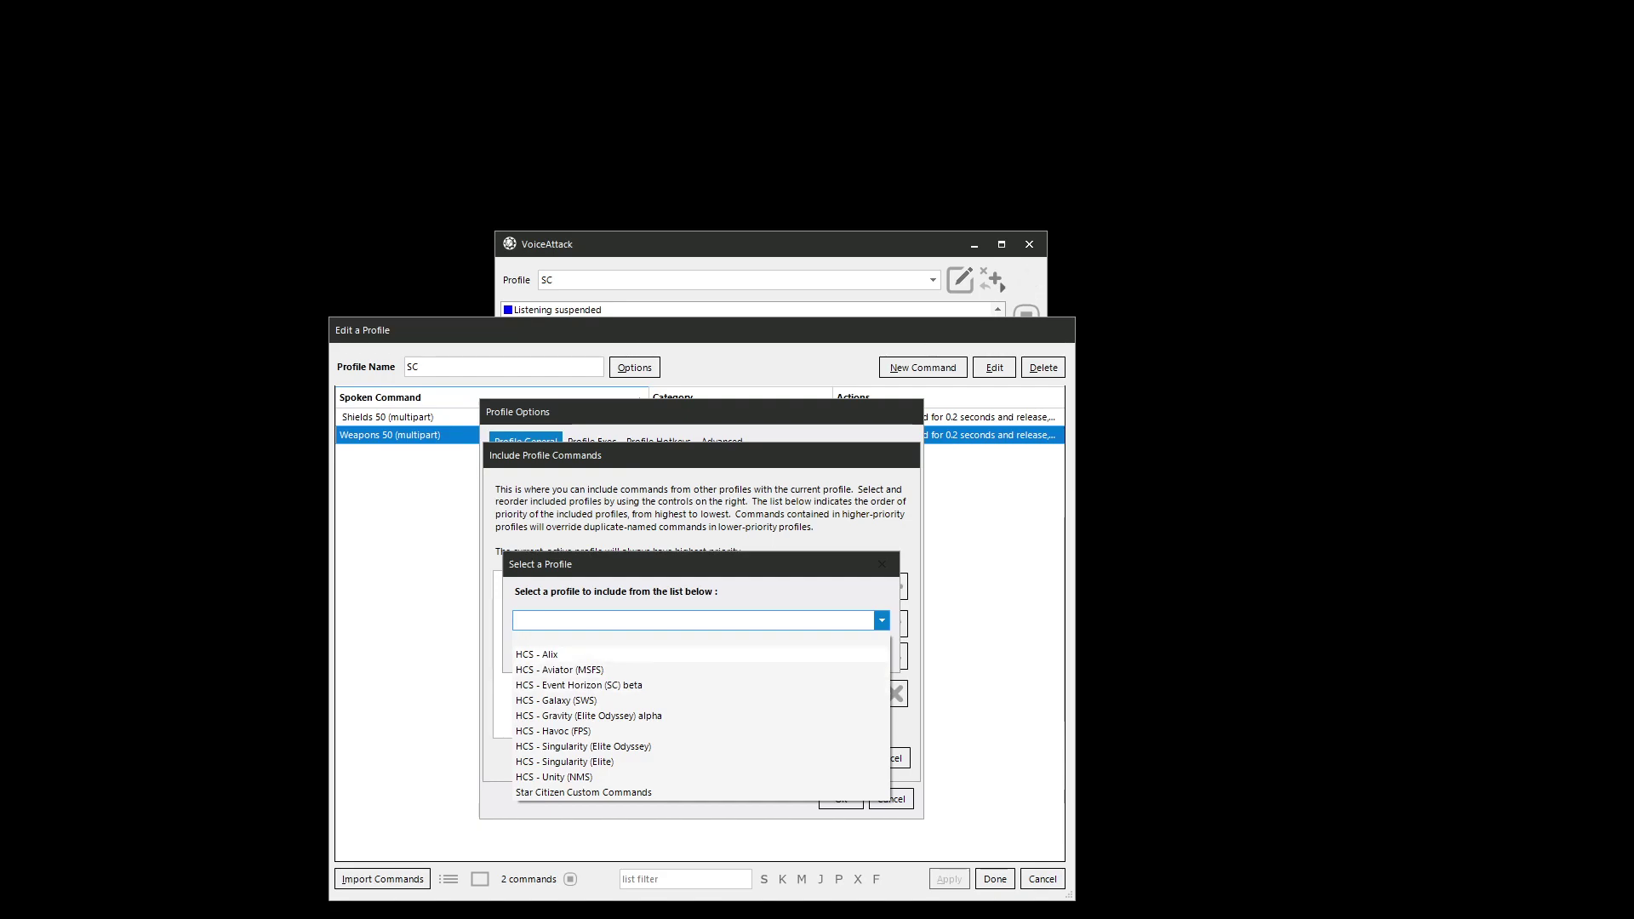
left_click(545, 654)
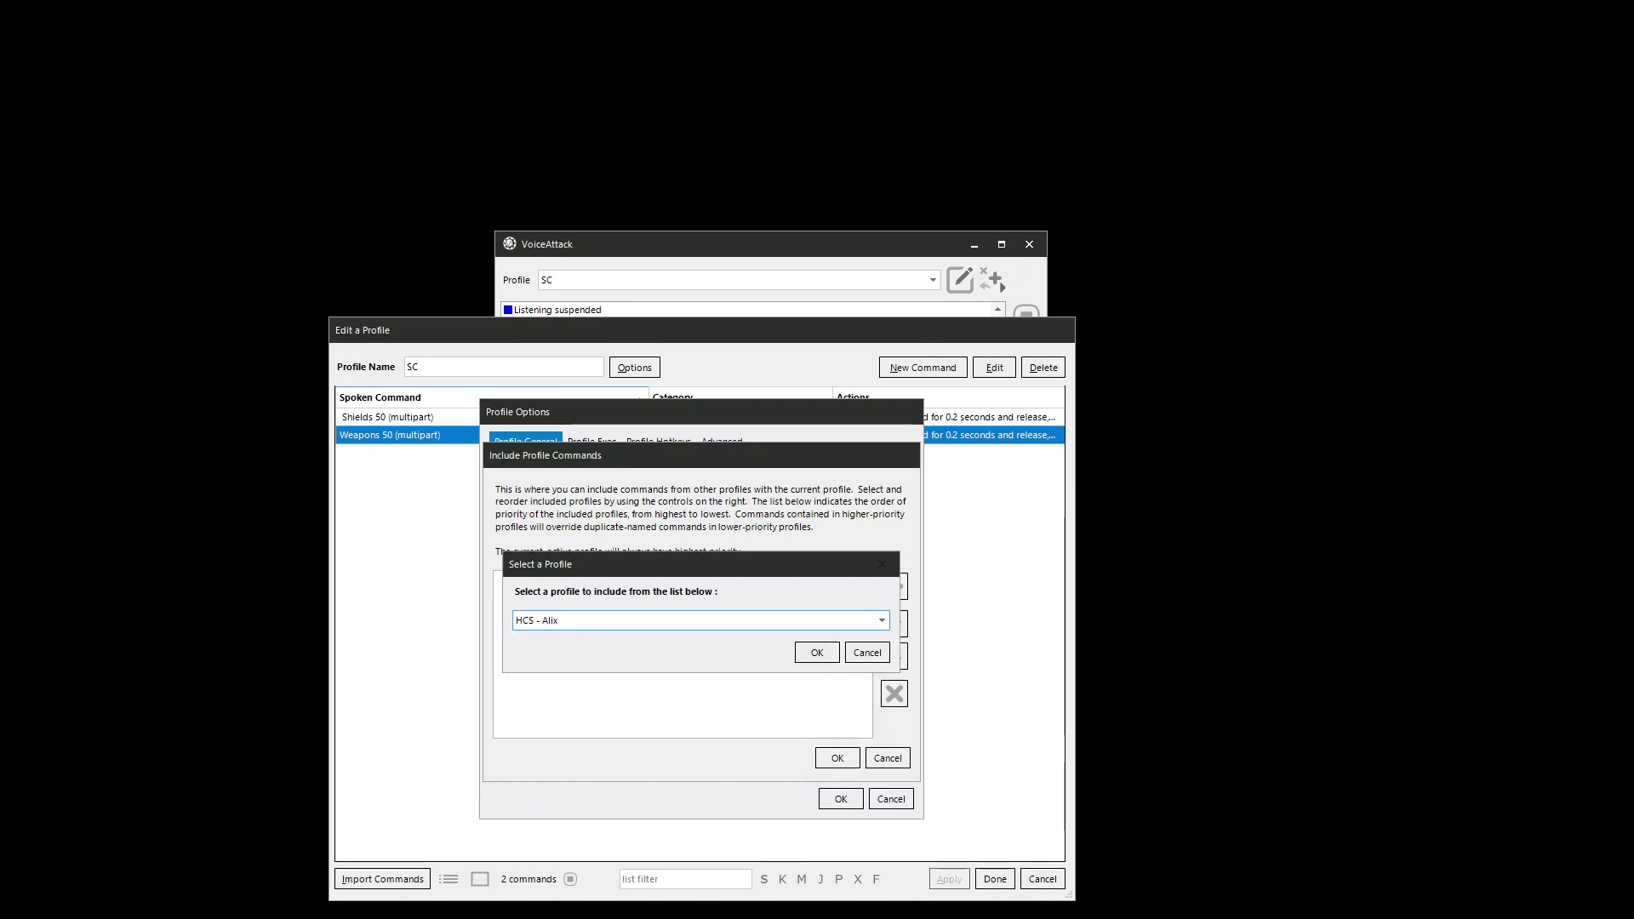
key("Return")
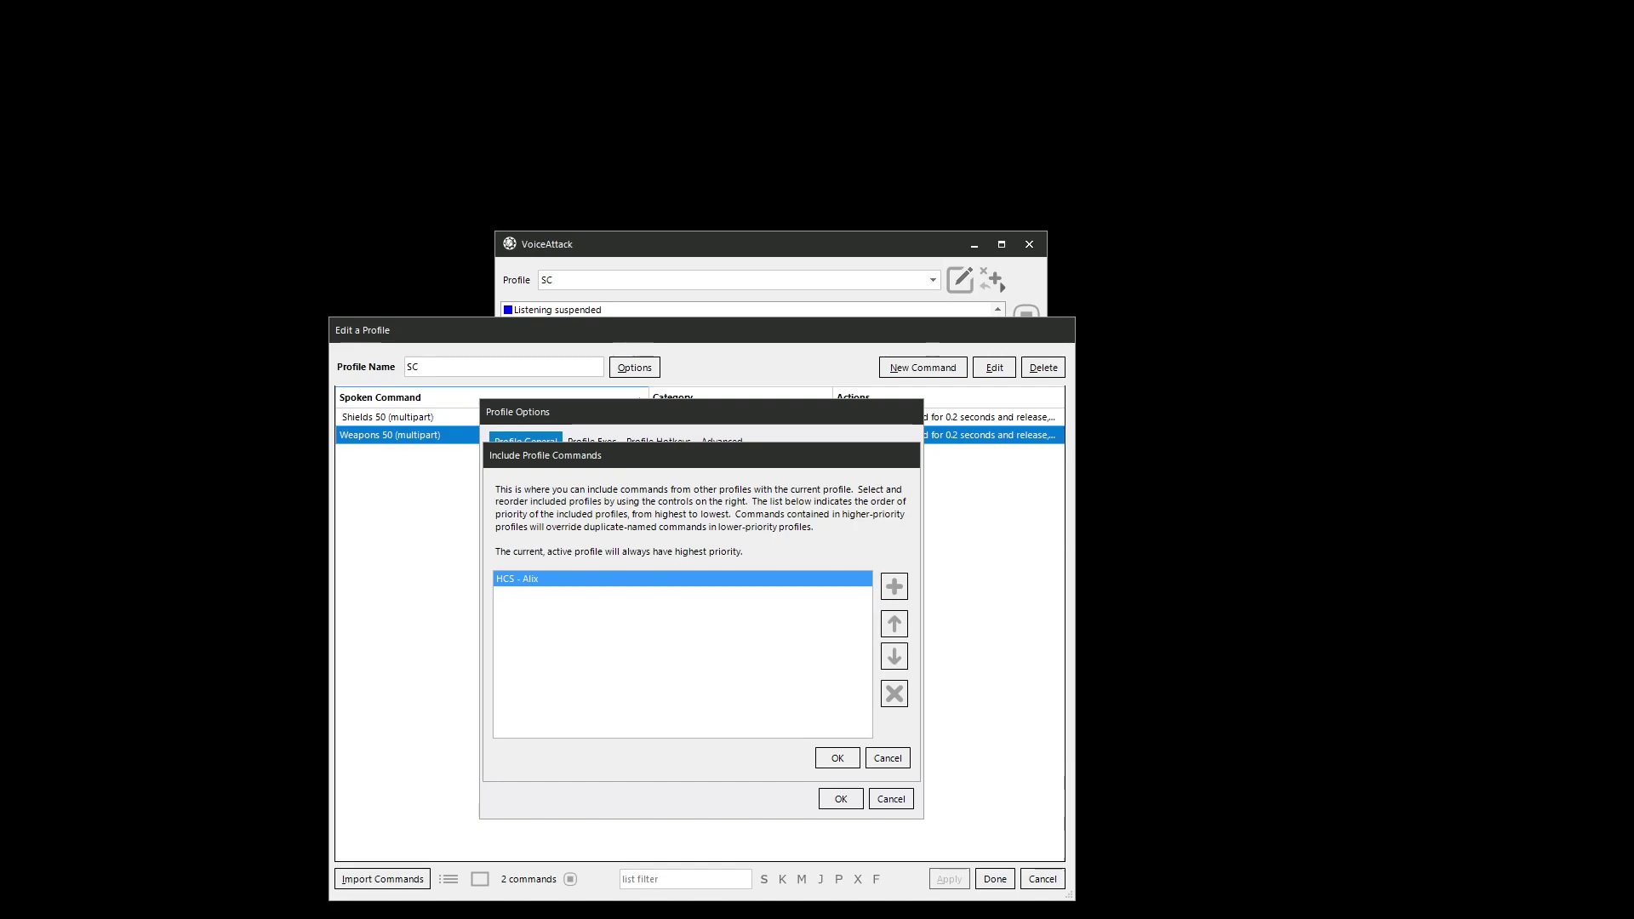
key("Return")
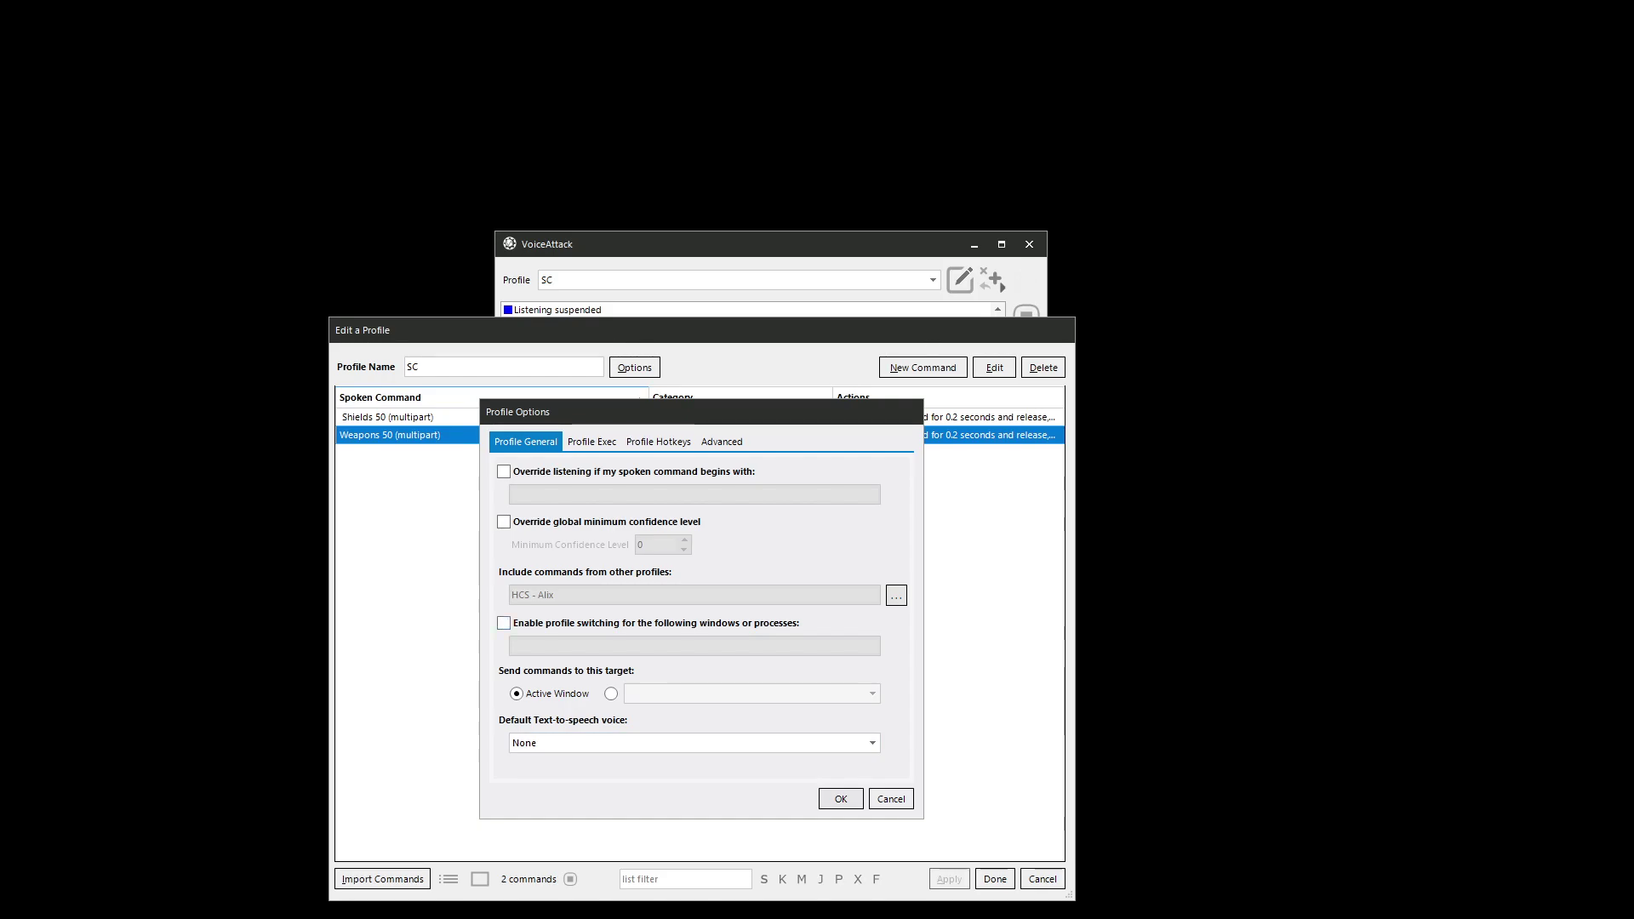
key("Return")
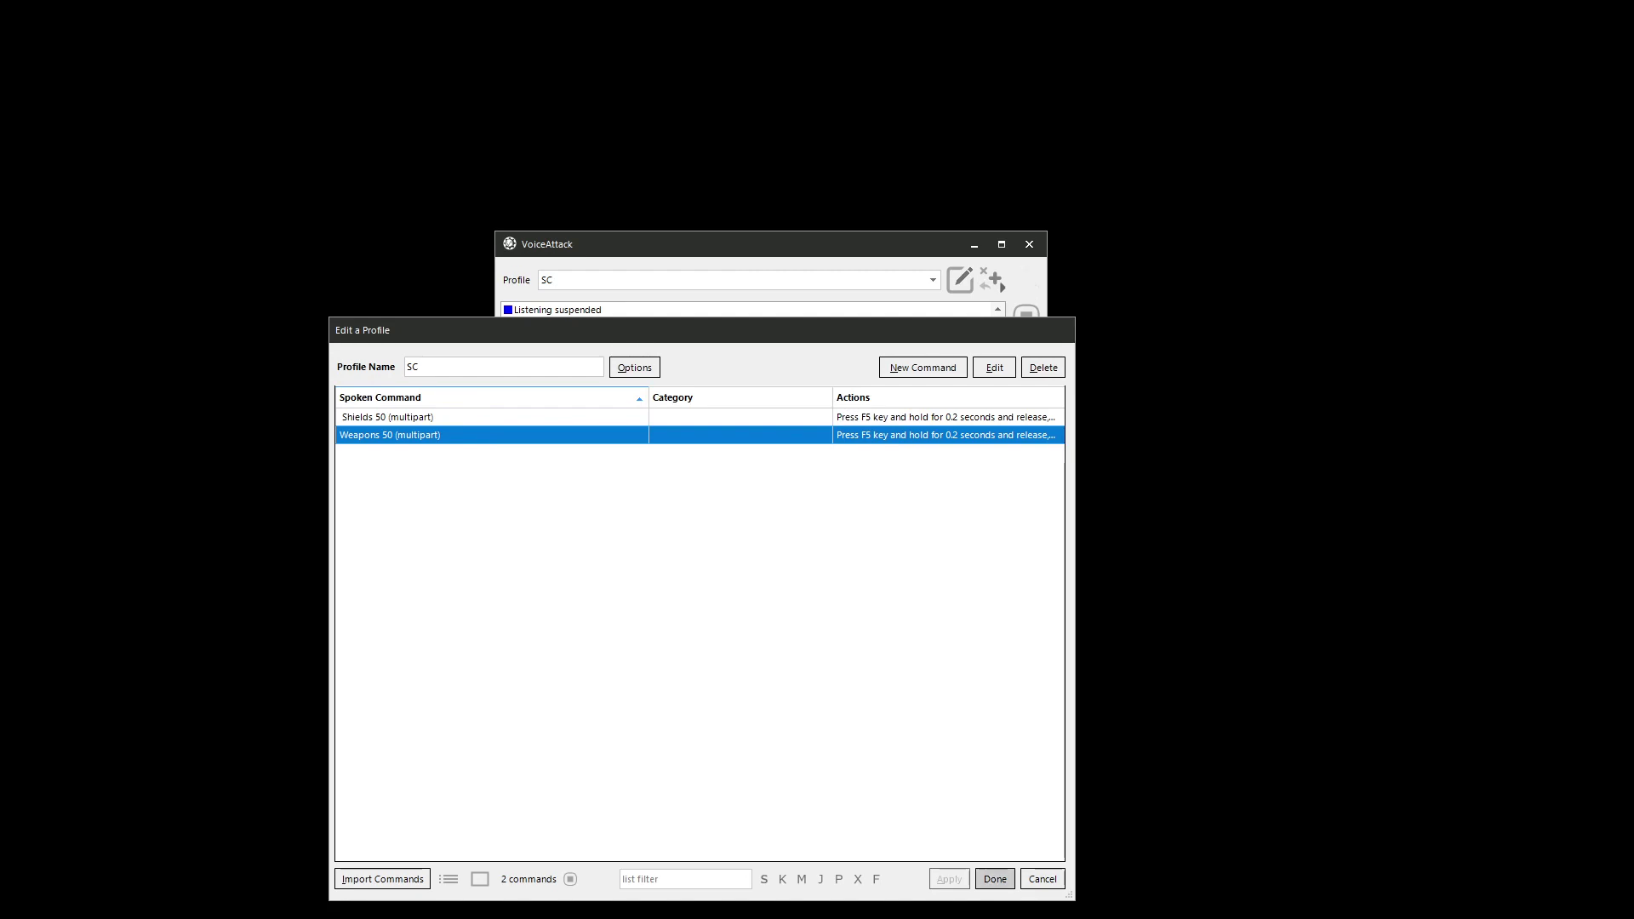
left_click(995, 880)
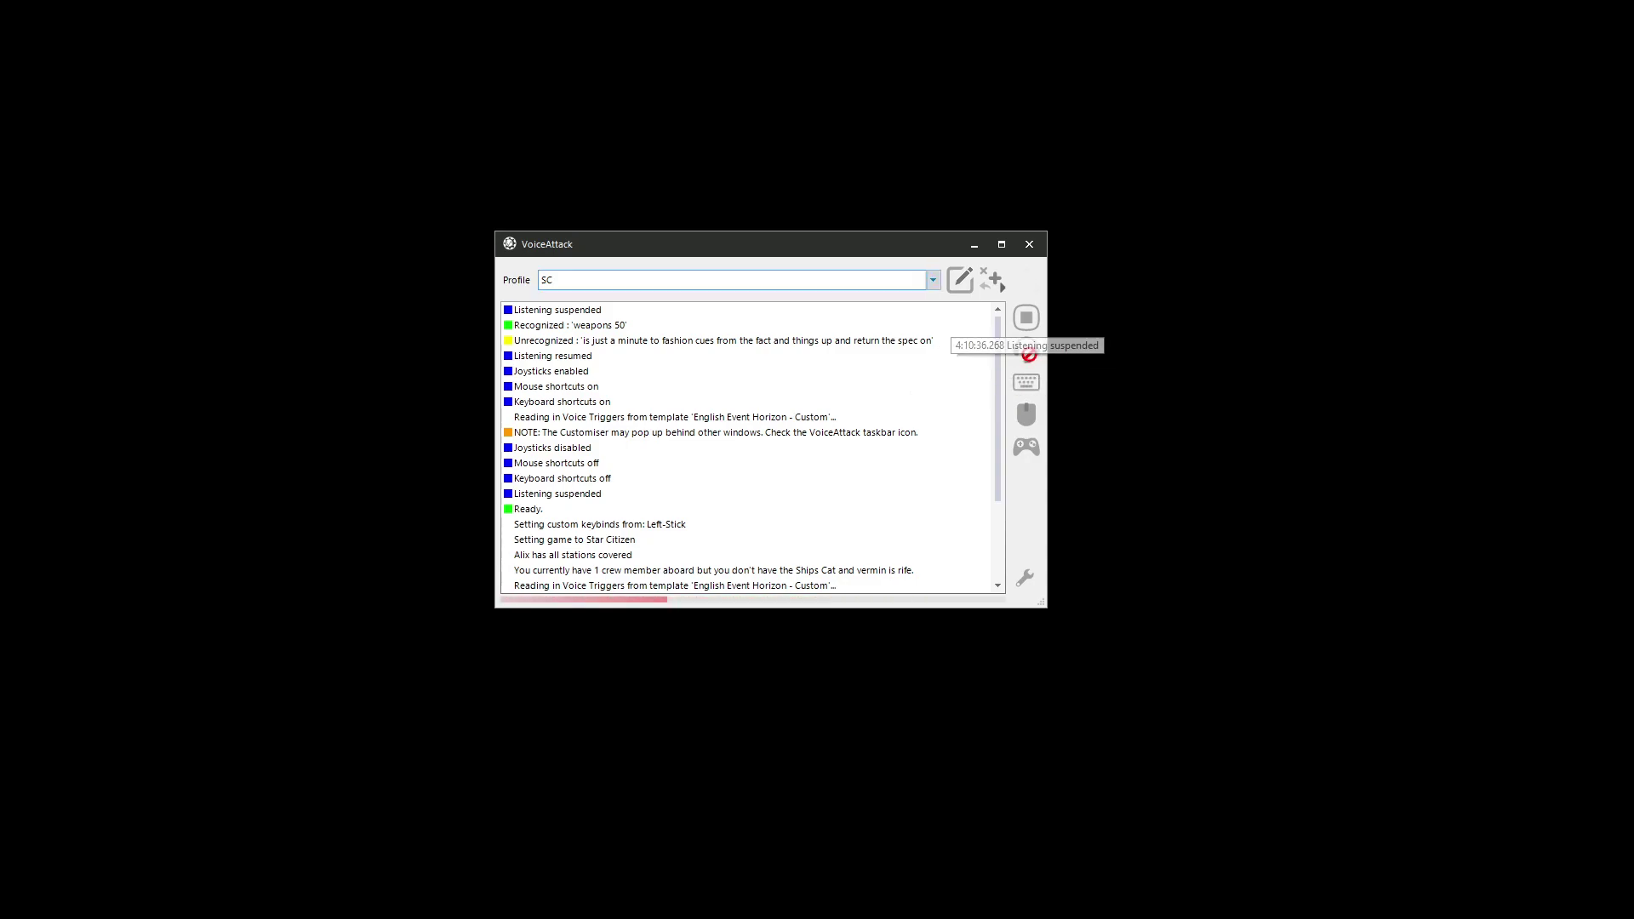
- Switch the active profile to HCS - Alix to initialise the voice pack
key("alt+Down")
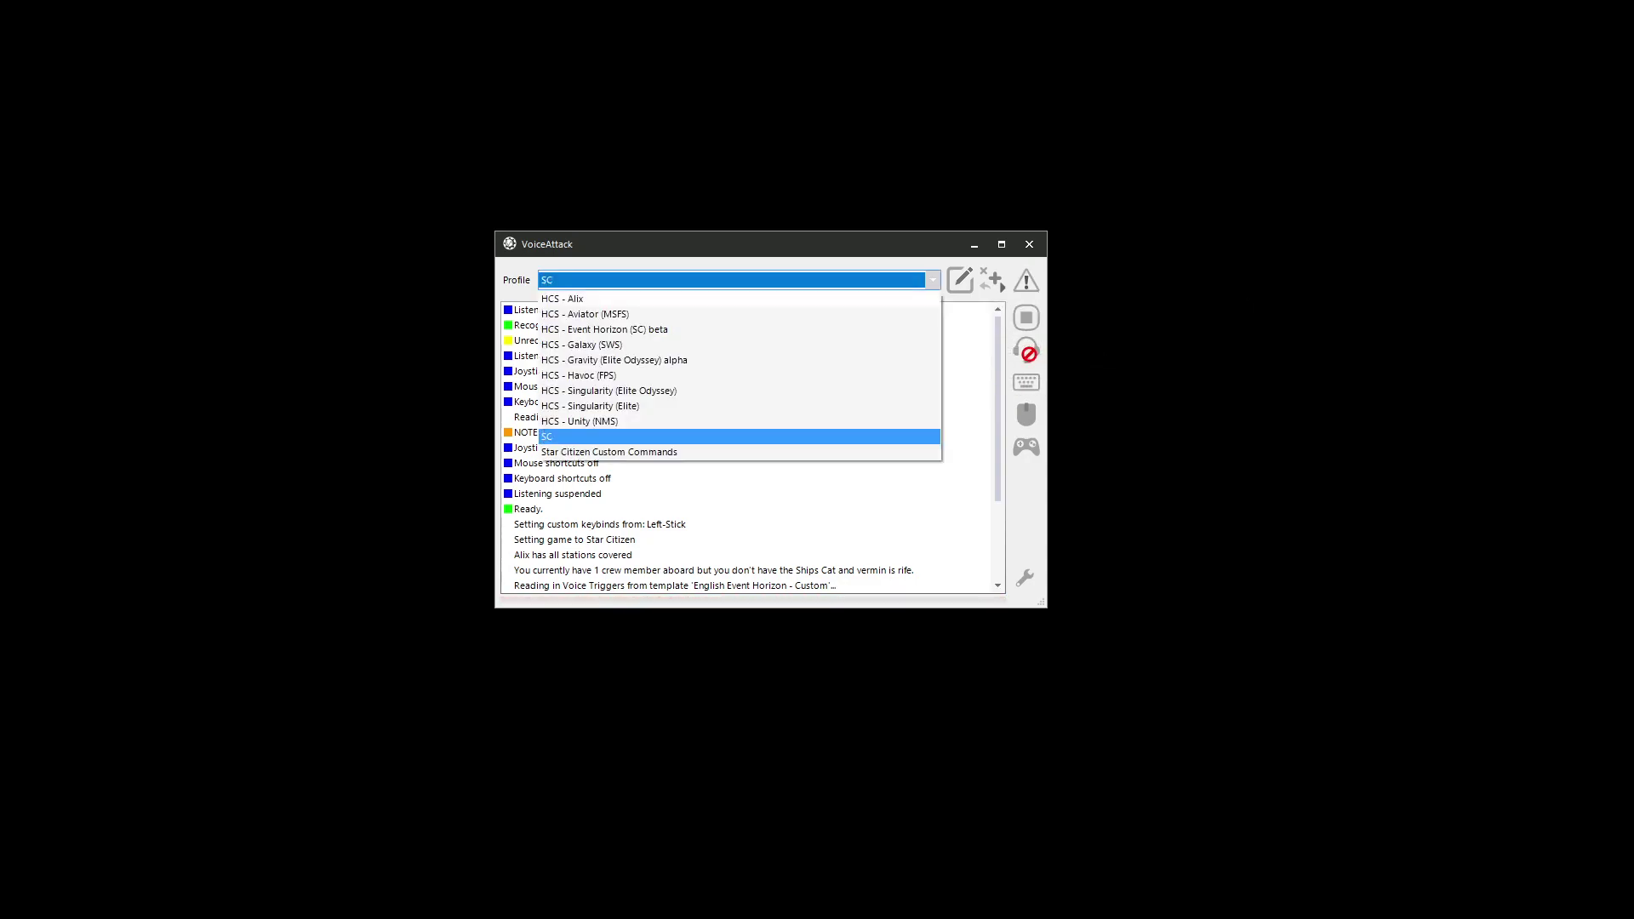
key("Home")
key("Return")
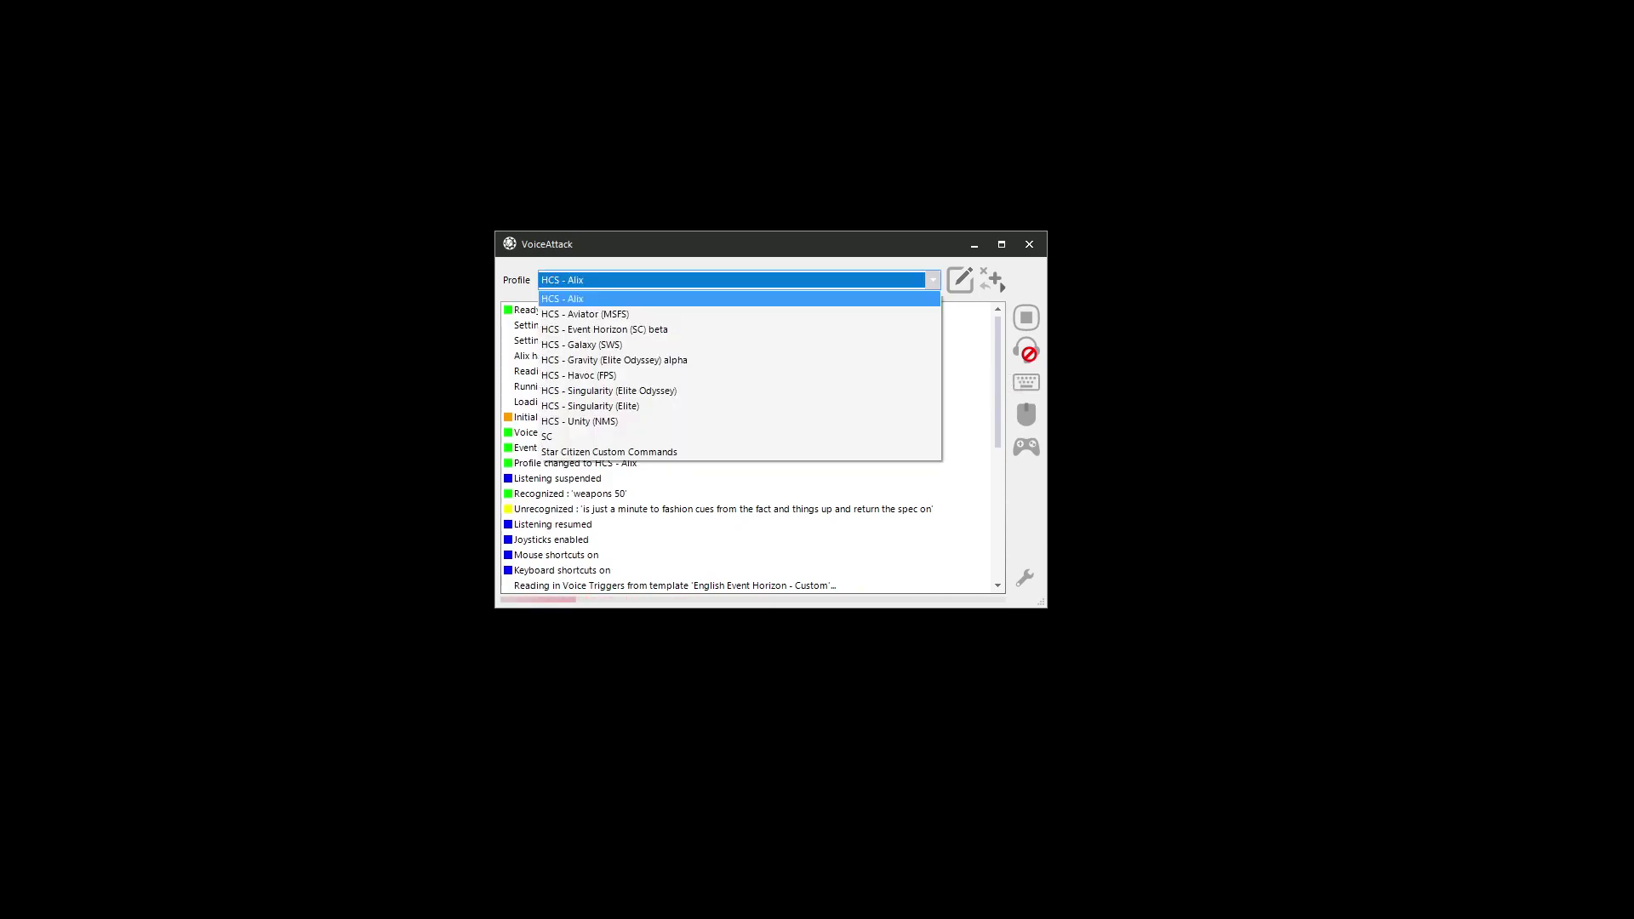
- Switch the active profile back to SC, then check the profile loaded on startup in the general options and confirm them
key("alt+Down")
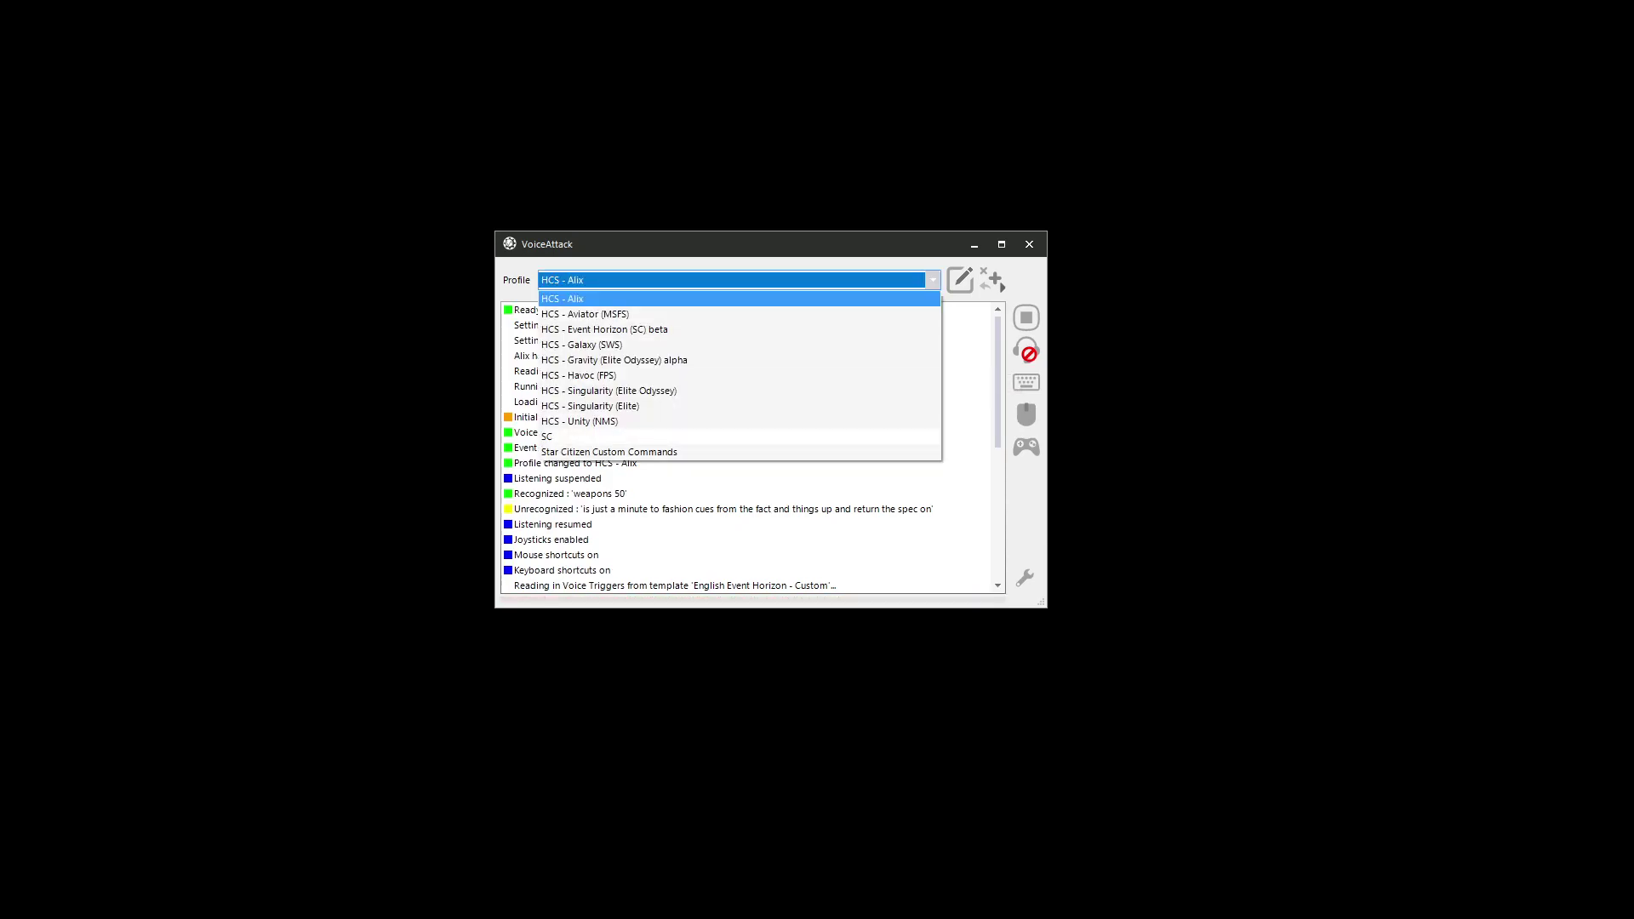
left_click(547, 436)
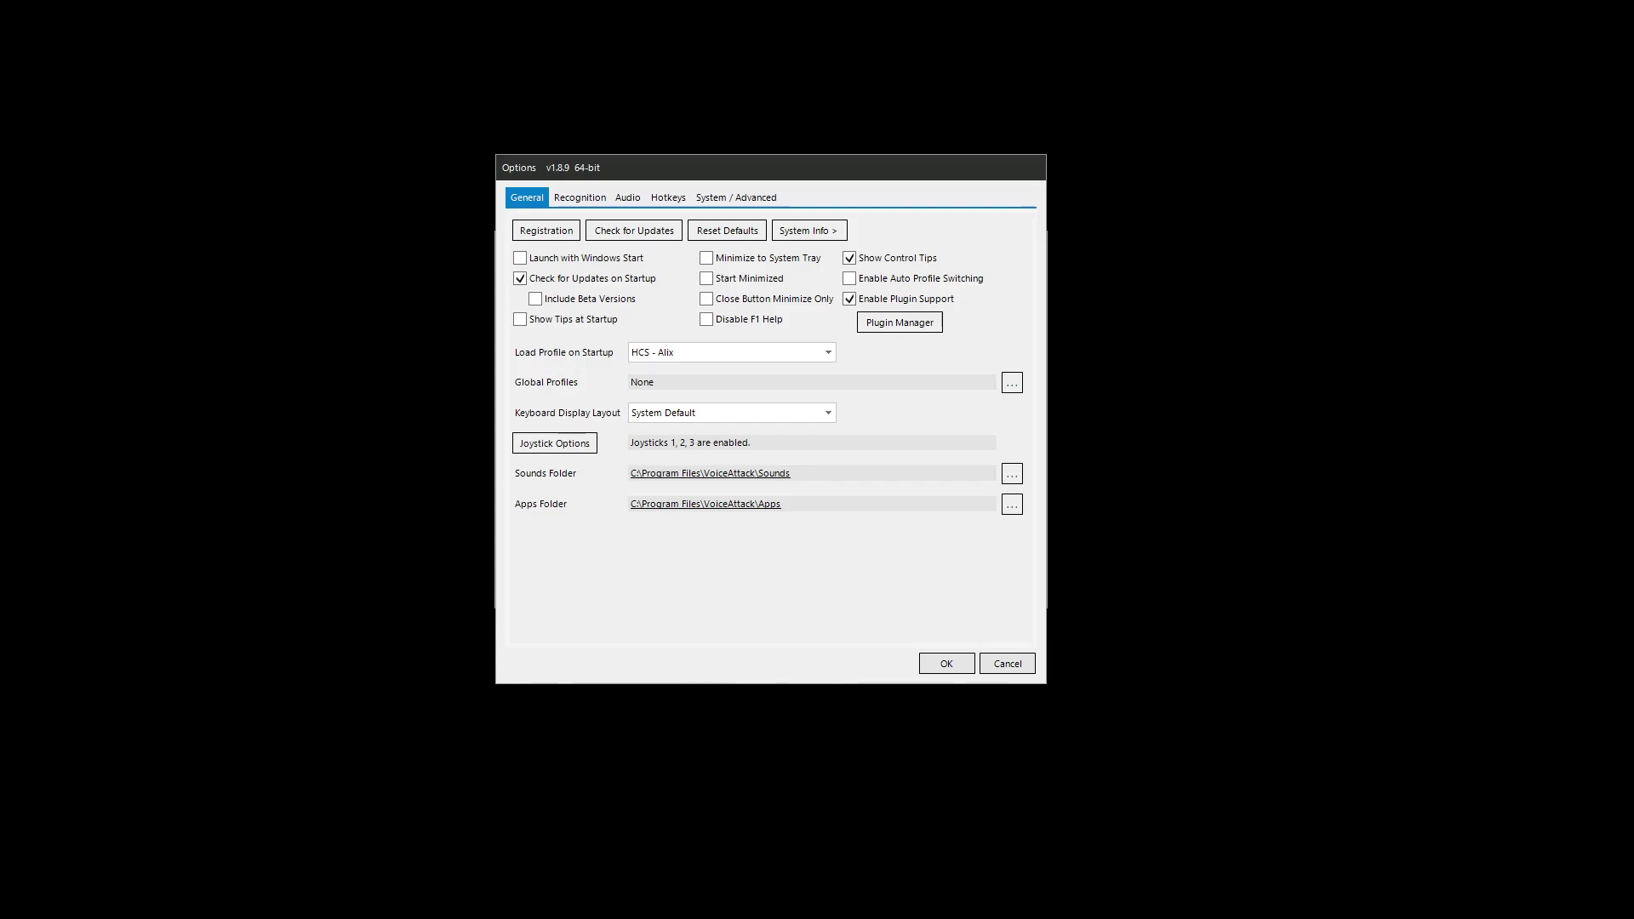
key("Return")
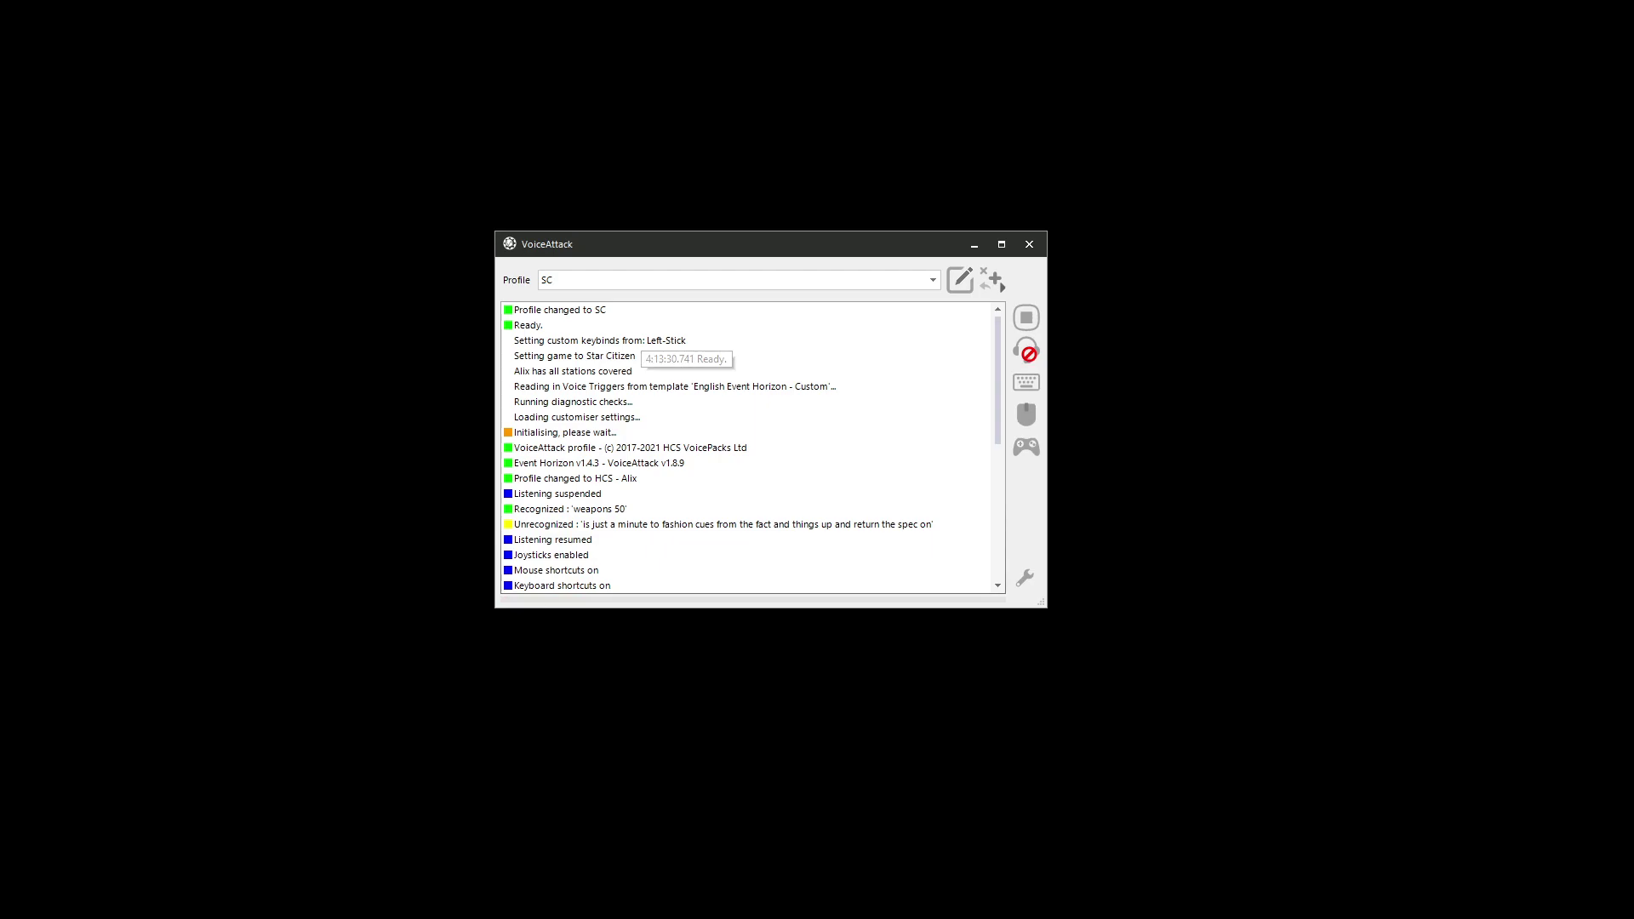